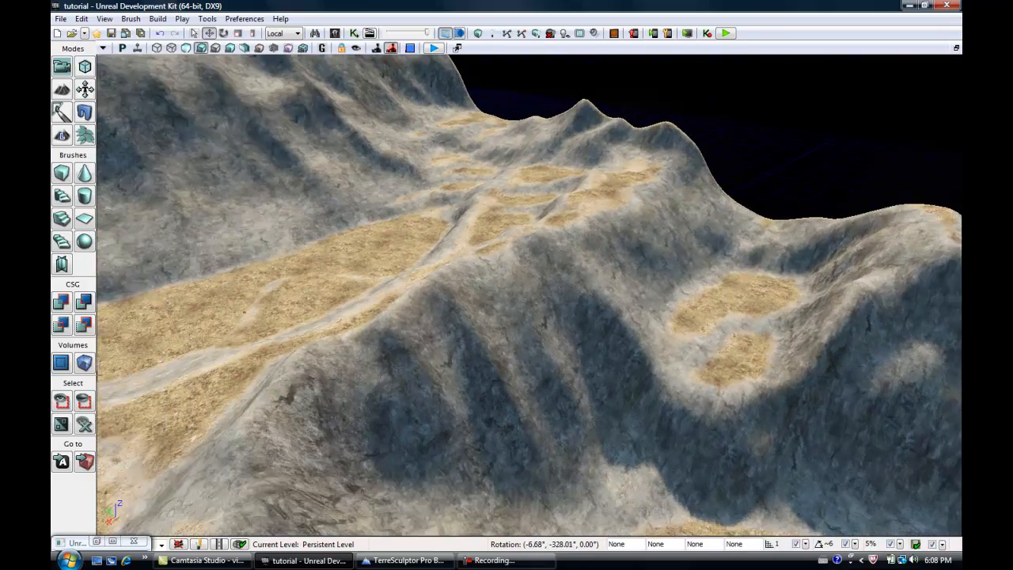
- Examine the landscape's ground and cliff texturing from a distance and close up
{"action": "right_click_drag", "start_coordinate": [568, 371], "coordinate": [500, 229]}
{"action": "right_click_drag", "start_coordinate": [494, 330], "coordinate": [340, 427]}
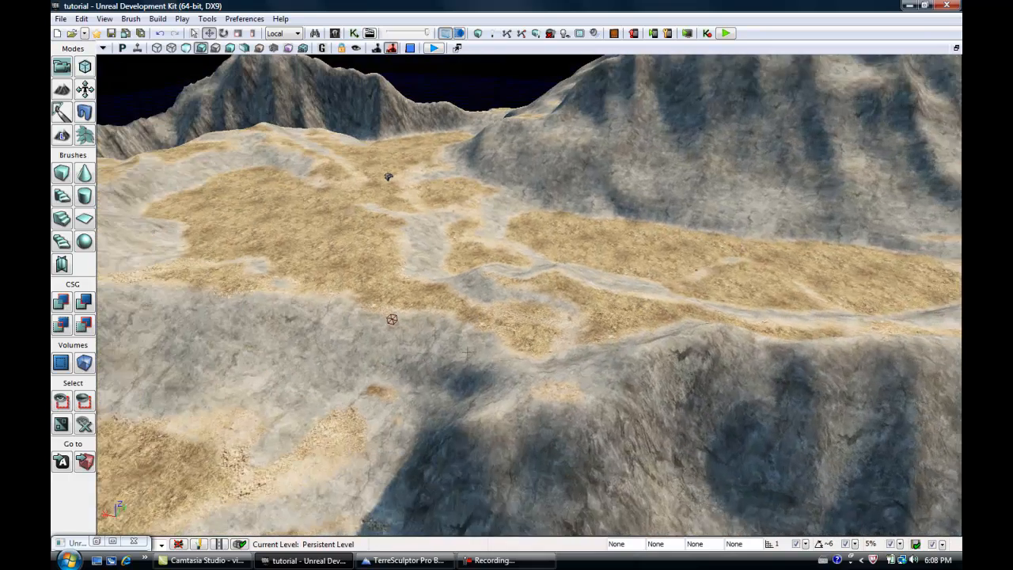
{"action": "scroll", "coordinate": [478, 346], "scroll_direction": "up", "scroll_amount": 5}
{"action": "scroll", "coordinate": [552, 298], "scroll_direction": "up", "scroll_amount": 3}
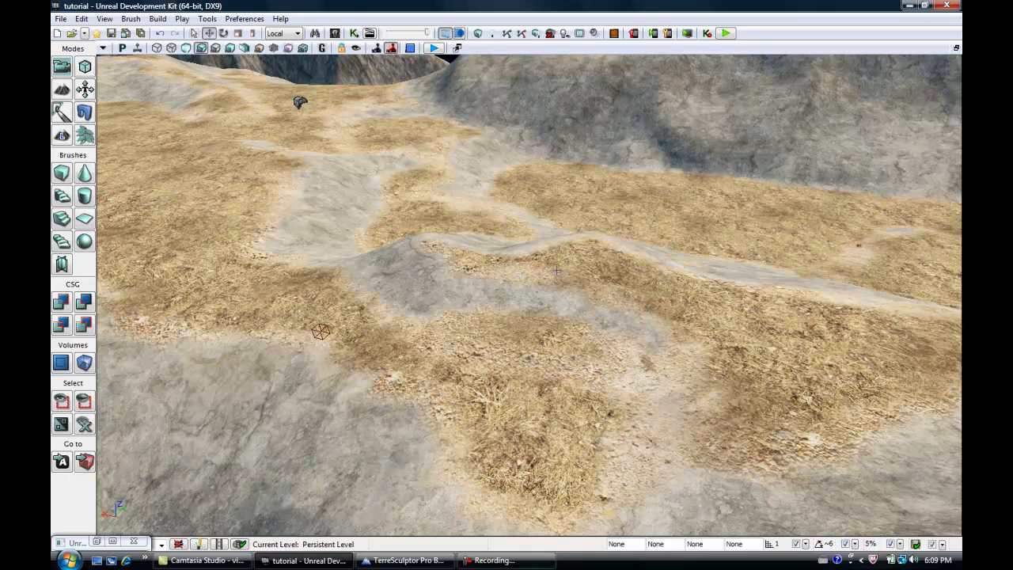
{"action": "scroll", "coordinate": [556, 271], "scroll_direction": "down", "scroll_amount": 4}
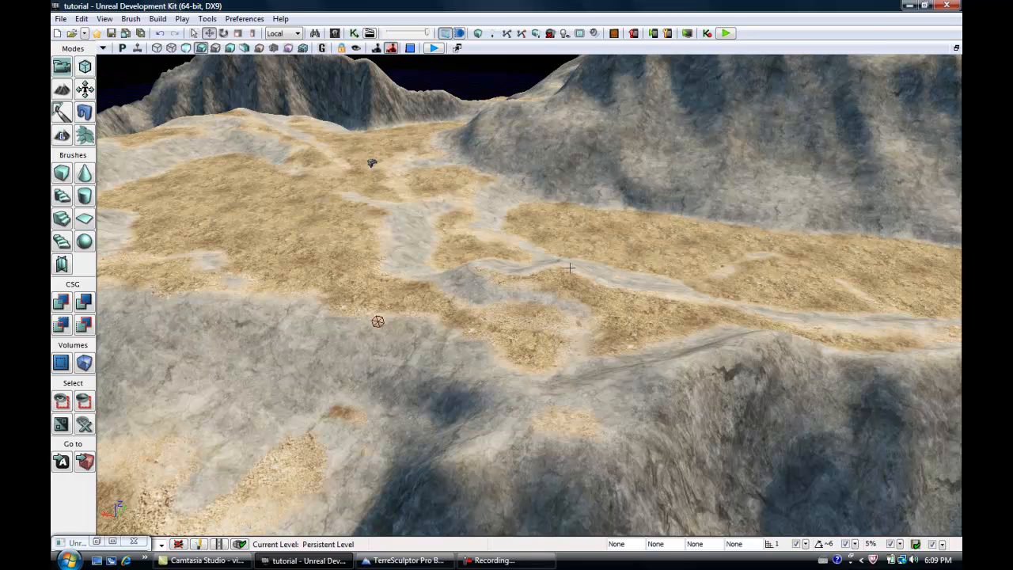
{"action": "right_click_drag", "start_coordinate": [616, 216], "coordinate": [658, 175]}
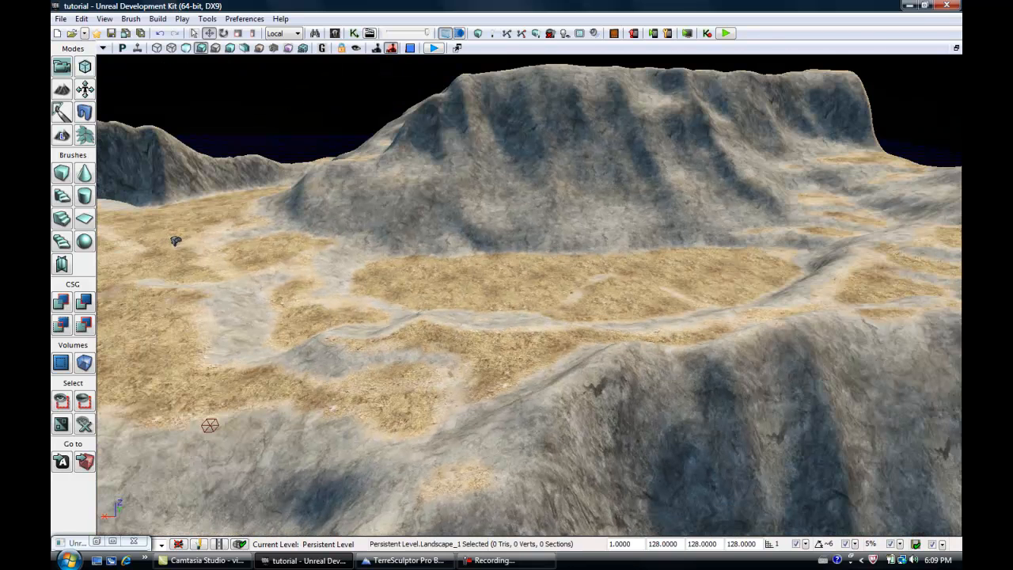
- Assign the Terrain_matfromscratch material to the landscape, close its properties and move the Content Browser out of the way
{"action": "double_click", "coordinate": [552, 228]}
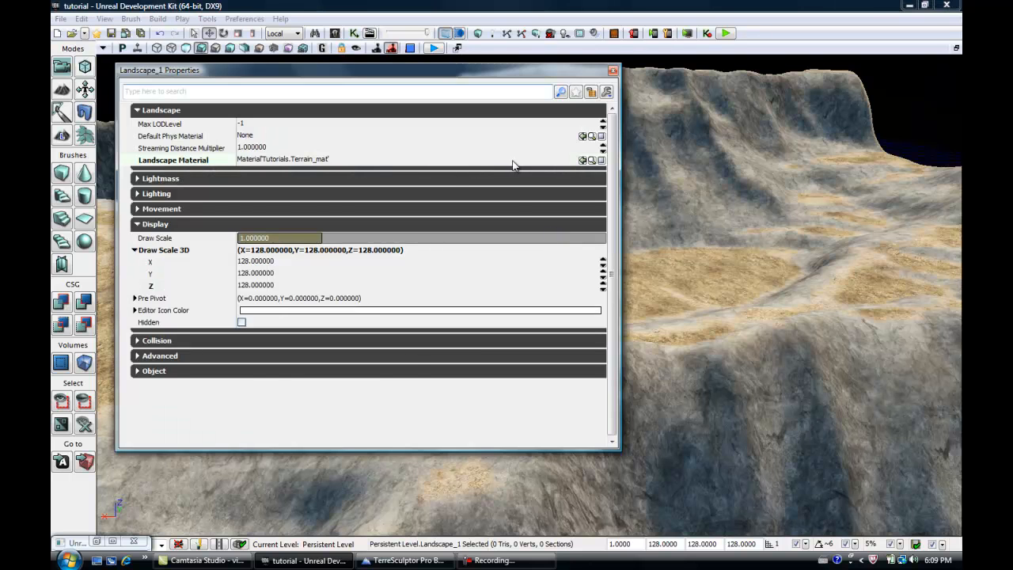
{"action": "left_click", "coordinate": [335, 33]}
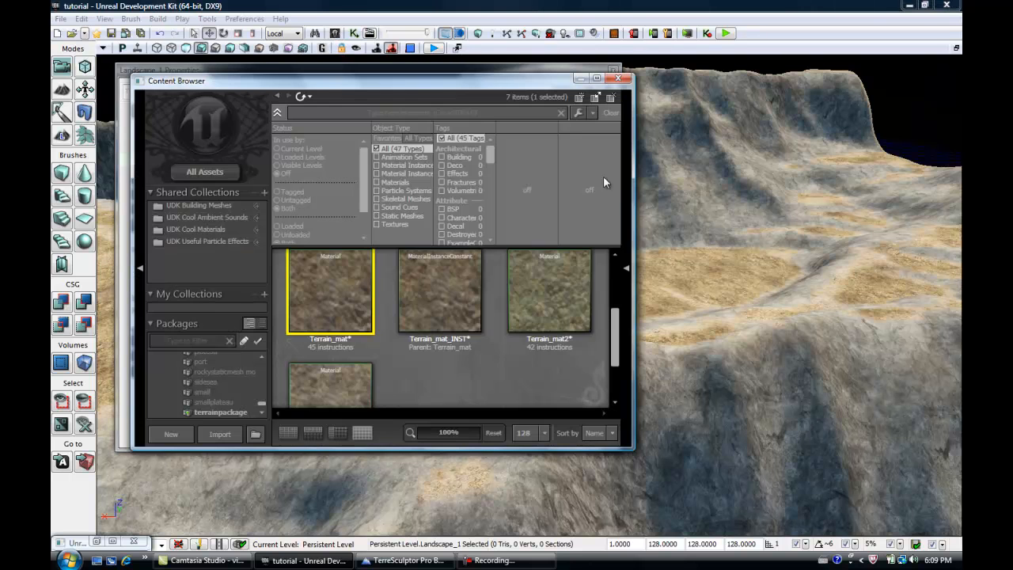
{"action": "scroll", "coordinate": [368, 358], "scroll_direction": "down", "scroll_amount": 1}
{"action": "left_click", "coordinate": [340, 320]}
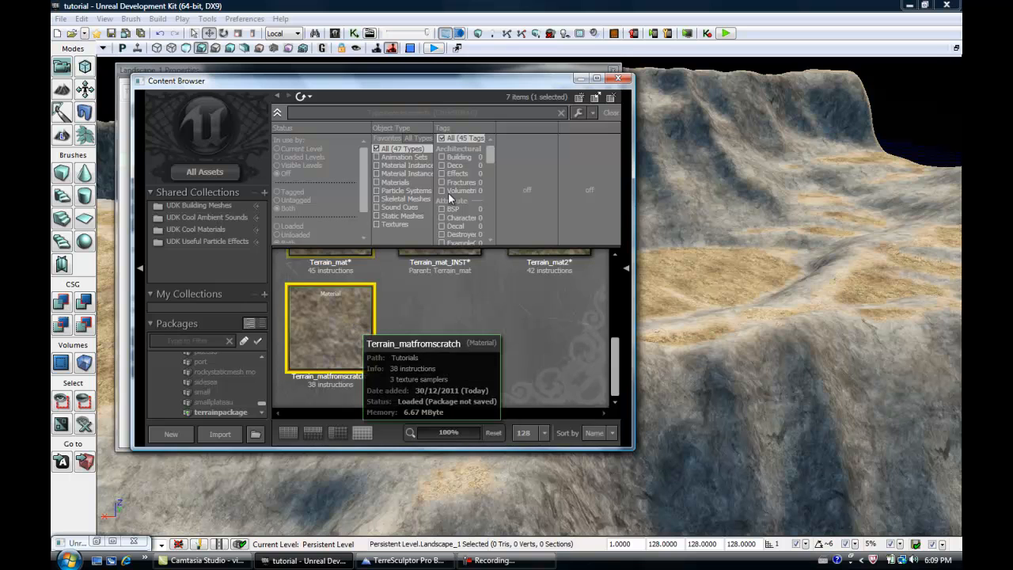
{"action": "left_click", "coordinate": [434, 71]}
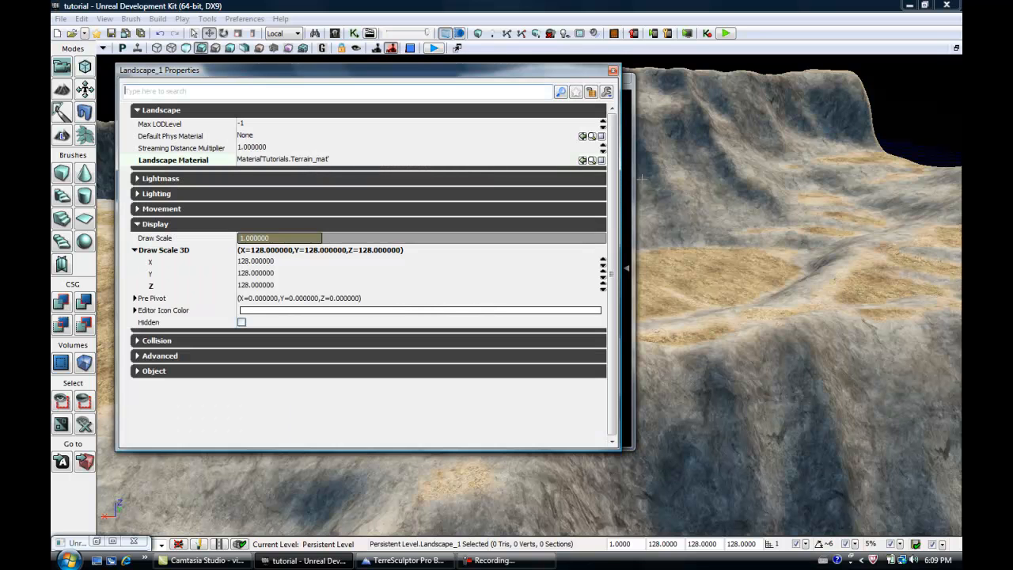
{"action": "left_click", "coordinate": [581, 160]}
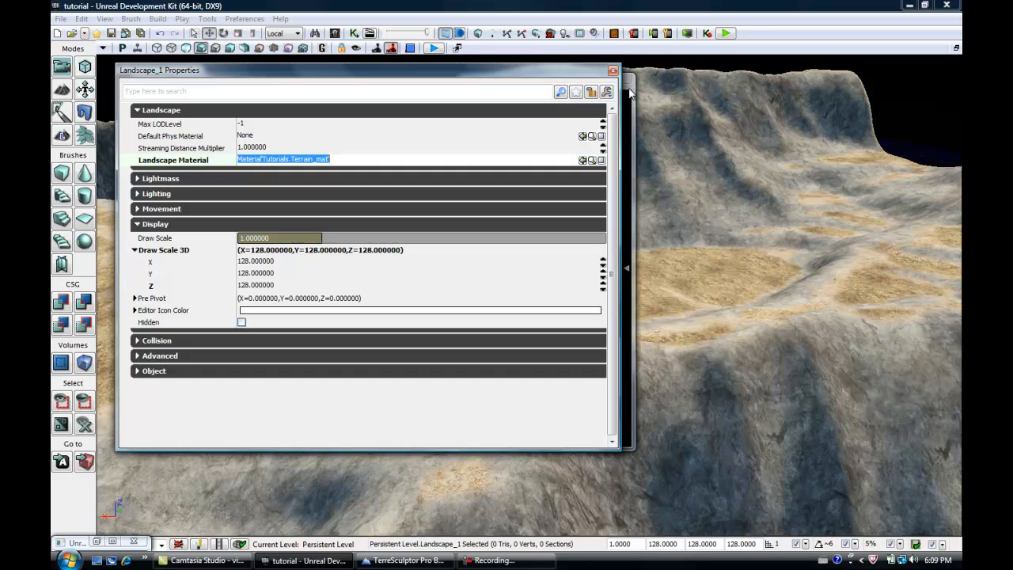
{"action": "left_click", "coordinate": [582, 160]}
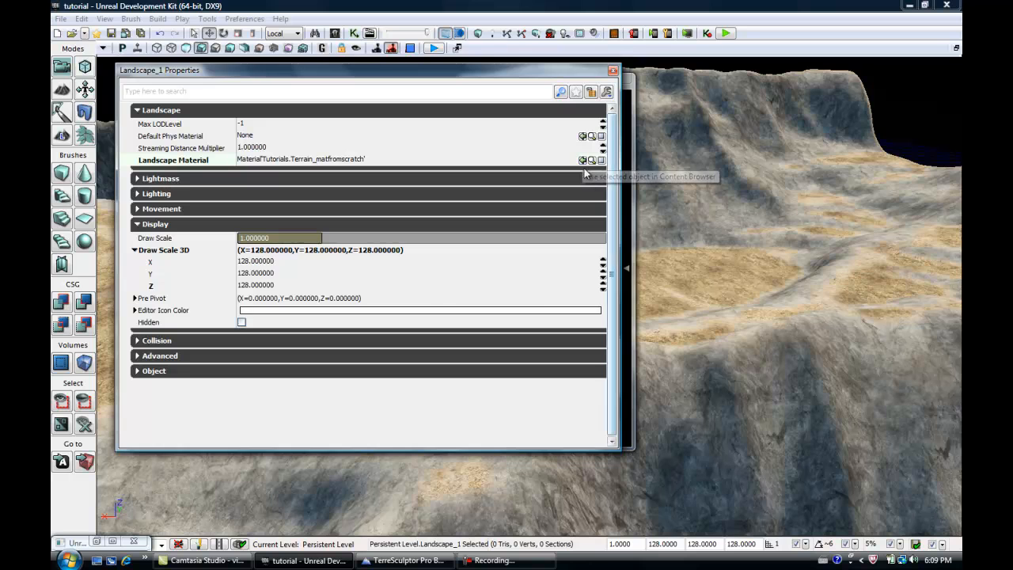
{"action": "left_click", "coordinate": [613, 70]}
{"action": "left_click_drag", "start_coordinate": [550, 87], "coordinate": [616, 434]}
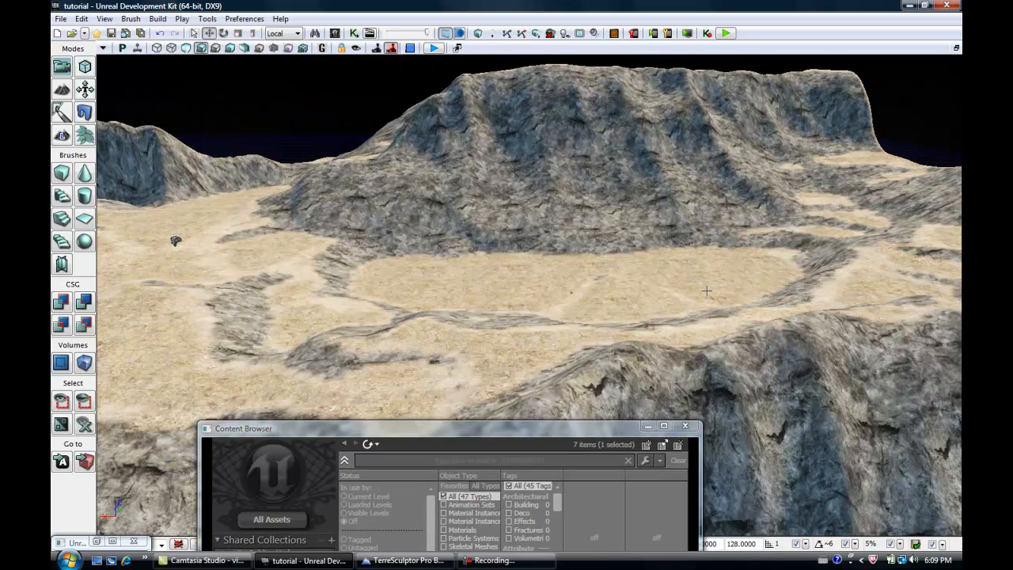
- Examine the newly applied landscape material for texture tiling at close range and from far away
{"action": "right_click_drag", "start_coordinate": [394, 397], "coordinate": [136, 419]}
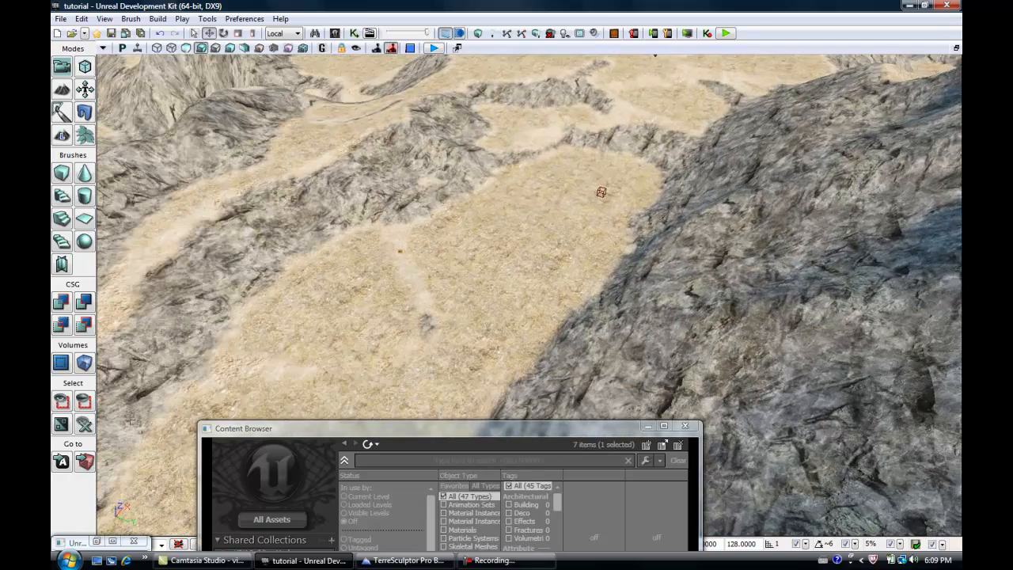
{"action": "scroll", "coordinate": [463, 369], "scroll_direction": "up", "scroll_amount": 3}
{"action": "scroll", "coordinate": [463, 369], "scroll_direction": "up", "scroll_amount": 3}
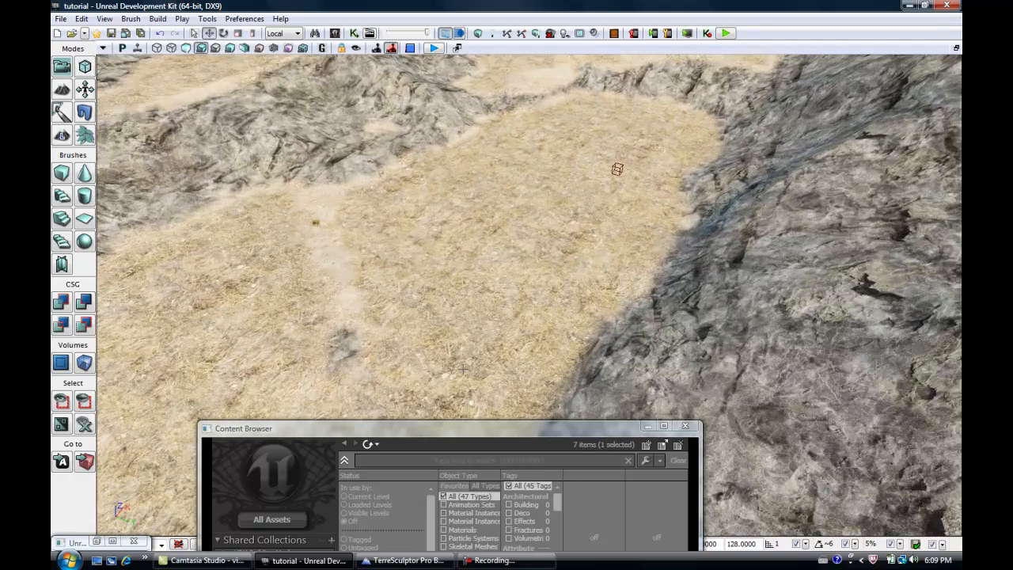
{"action": "scroll", "coordinate": [531, 268], "scroll_direction": "down", "scroll_amount": 6}
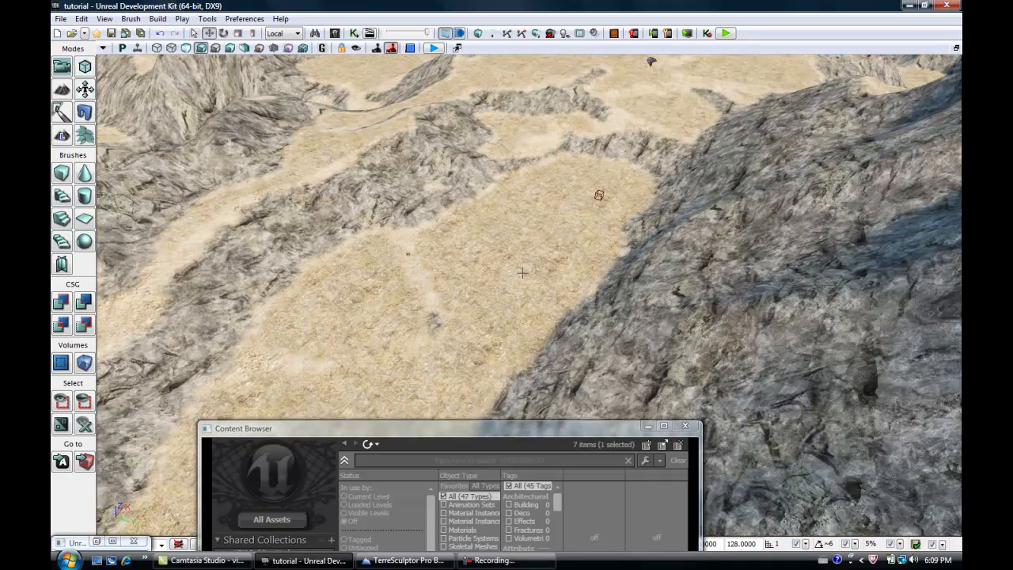
{"action": "right_click_drag", "start_coordinate": [665, 265], "coordinate": [778, 216]}
{"action": "scroll", "coordinate": [733, 209], "scroll_direction": "down", "scroll_amount": 4}
{"action": "scroll", "coordinate": [765, 214], "scroll_direction": "up", "scroll_amount": 3}
{"action": "scroll", "coordinate": [788, 168], "scroll_direction": "up", "scroll_amount": 4}
{"action": "scroll", "coordinate": [778, 216], "scroll_direction": "down", "scroll_amount": 4}
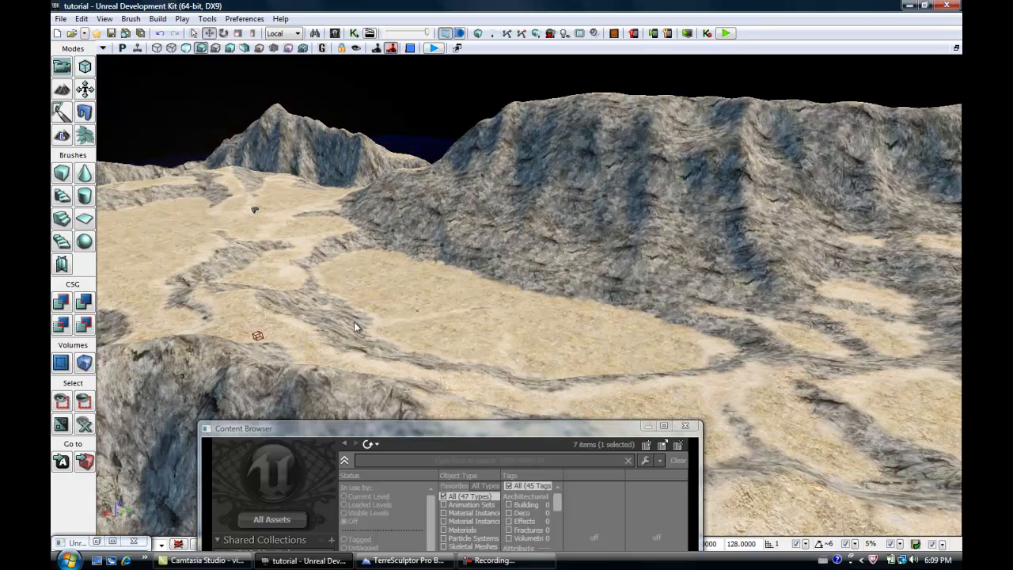
- Bring up the Terrain_matfromscratch material graph and break the cliff texture's link to the Cliff layer's Base input
{"action": "left_click", "coordinate": [113, 545]}
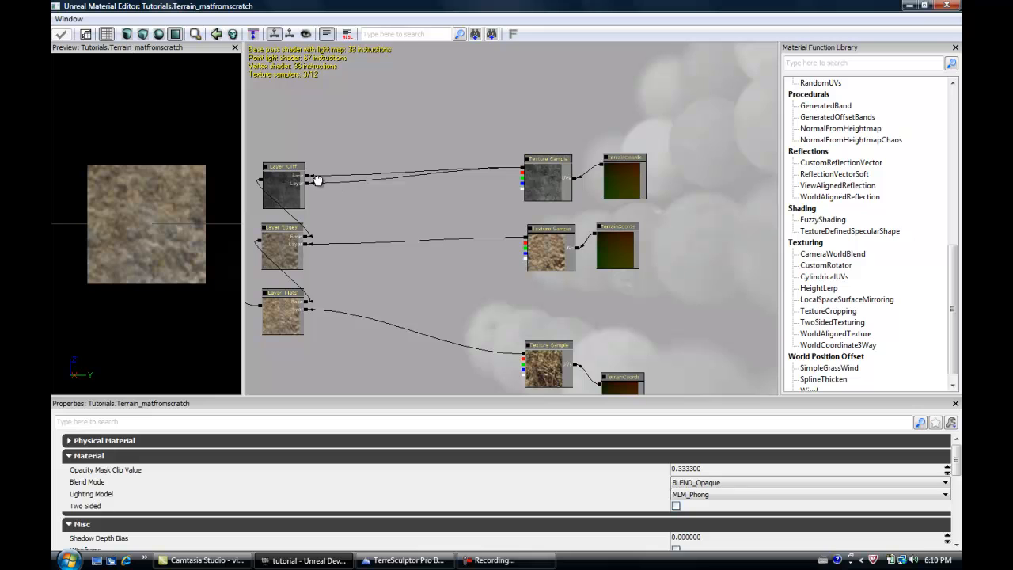
{"action": "right_click", "coordinate": [308, 176]}
{"action": "key", "text": "Escape"}
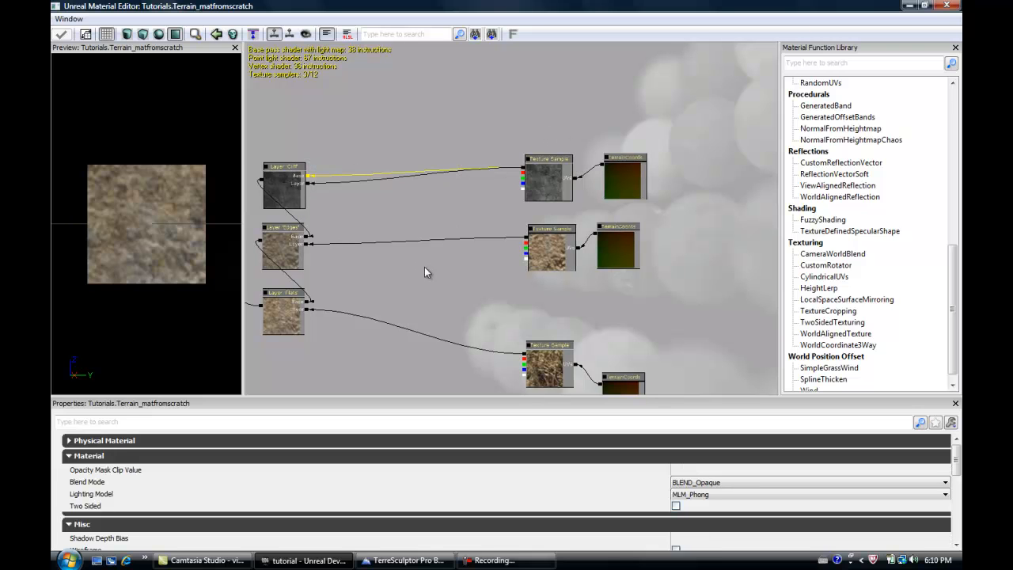
- Line up the Flats layer's Texture Sample and TerrainCoords nodes directly below the Edges layer's pair
{"action": "left_click_drag", "start_coordinate": [472, 242], "coordinate": [497, 193]}
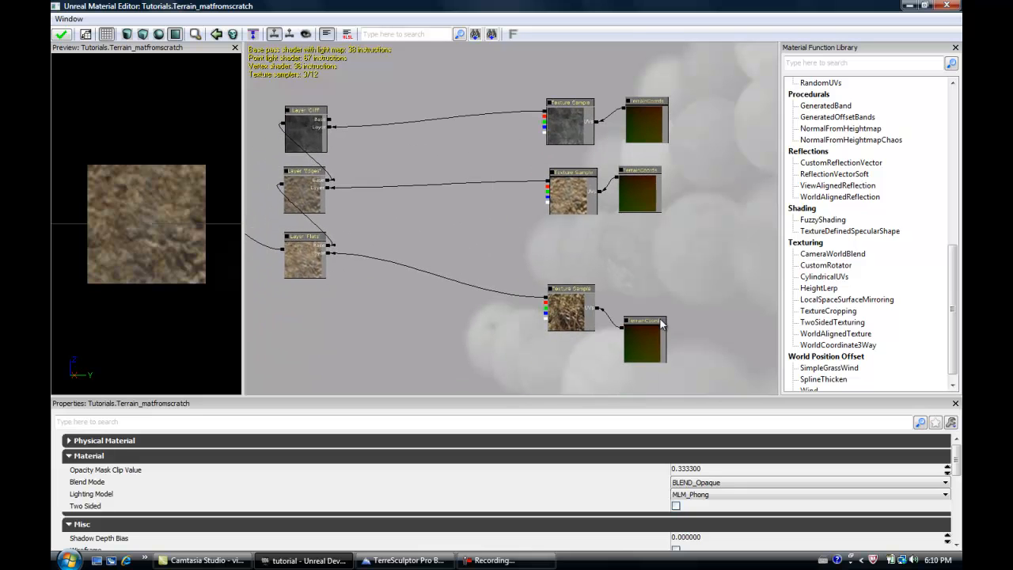
{"action": "left_click_drag", "start_coordinate": [653, 345], "coordinate": [646, 308]}
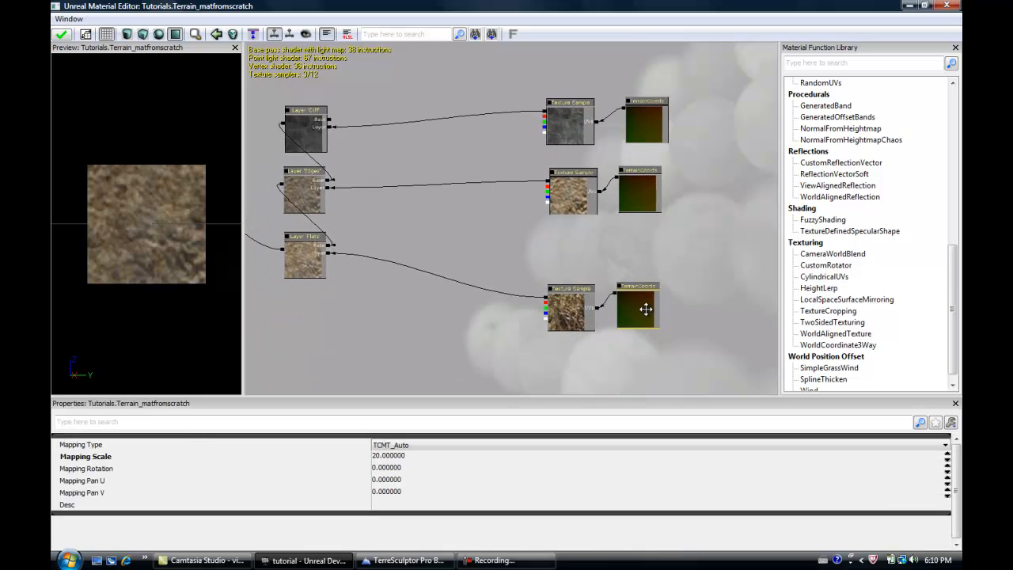
{"action": "left_click", "coordinate": [575, 312]}
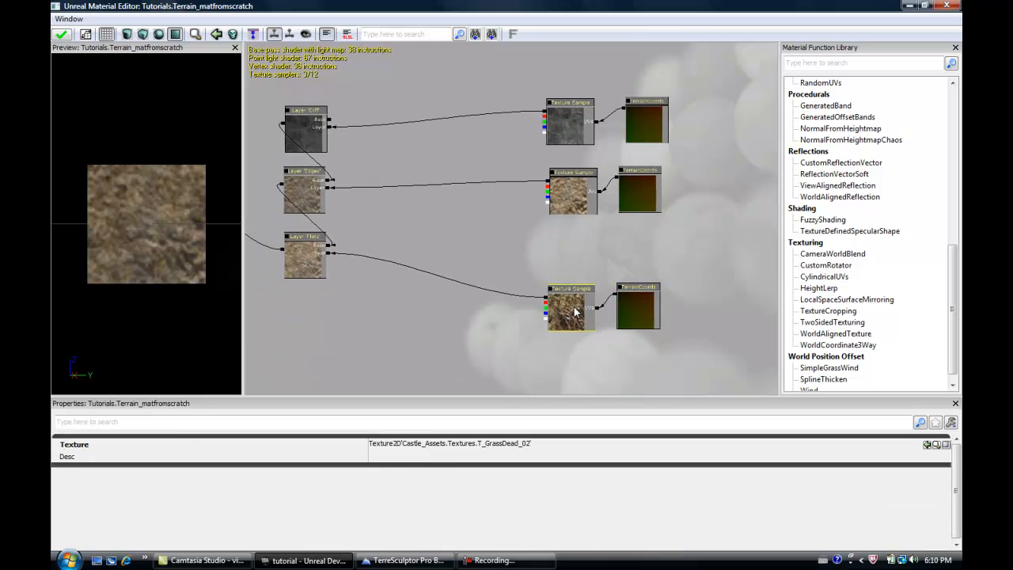
{"action": "left_click", "coordinate": [618, 313], "text": "ctrl"}
{"action": "left_click_drag", "start_coordinate": [586, 307], "coordinate": [588, 255]}
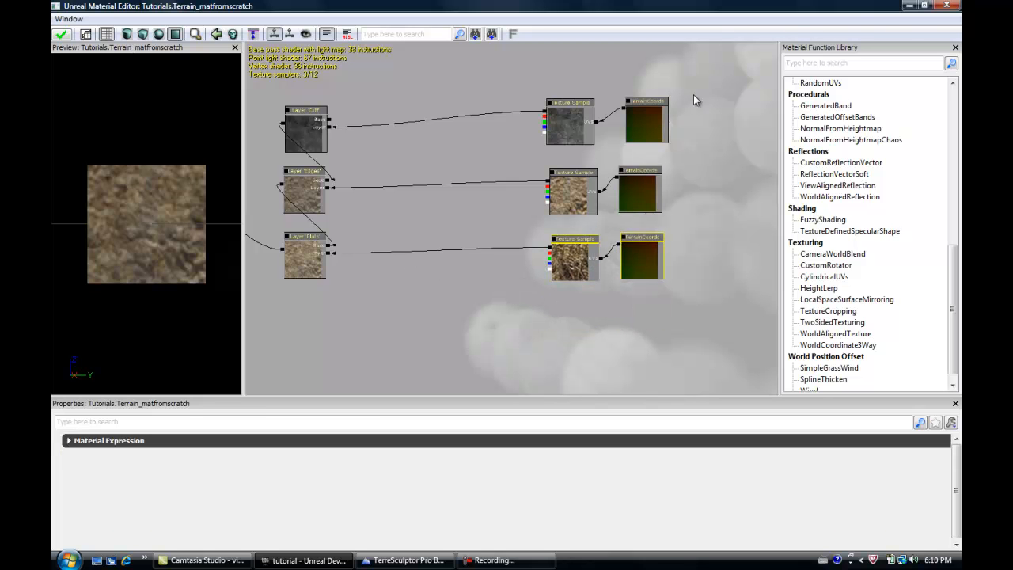
- Add a LinearInterpolate node between the Flats layer and its grass Texture Sample
{"action": "left_click", "coordinate": [909, 5]}
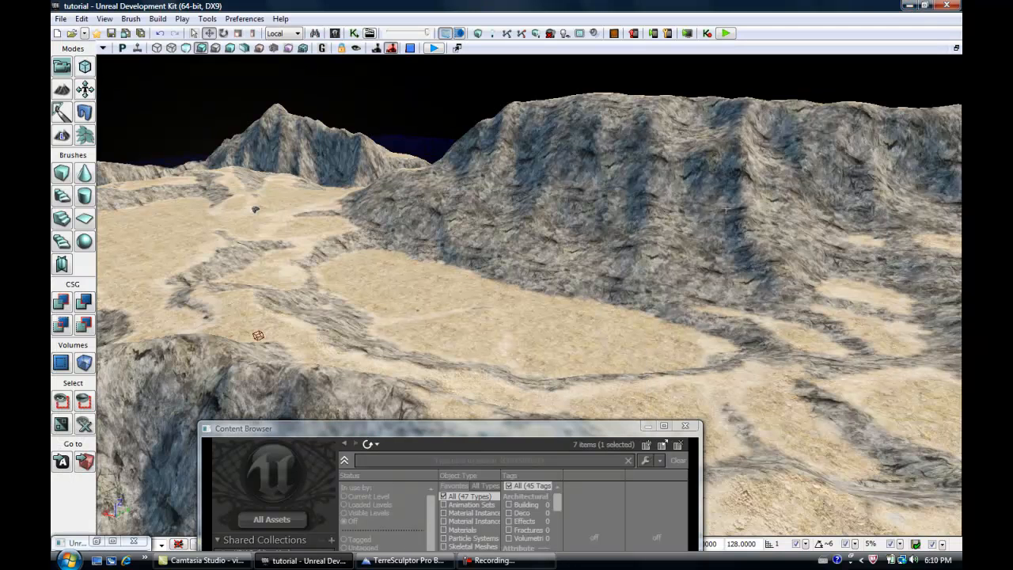
{"action": "left_click", "coordinate": [113, 543]}
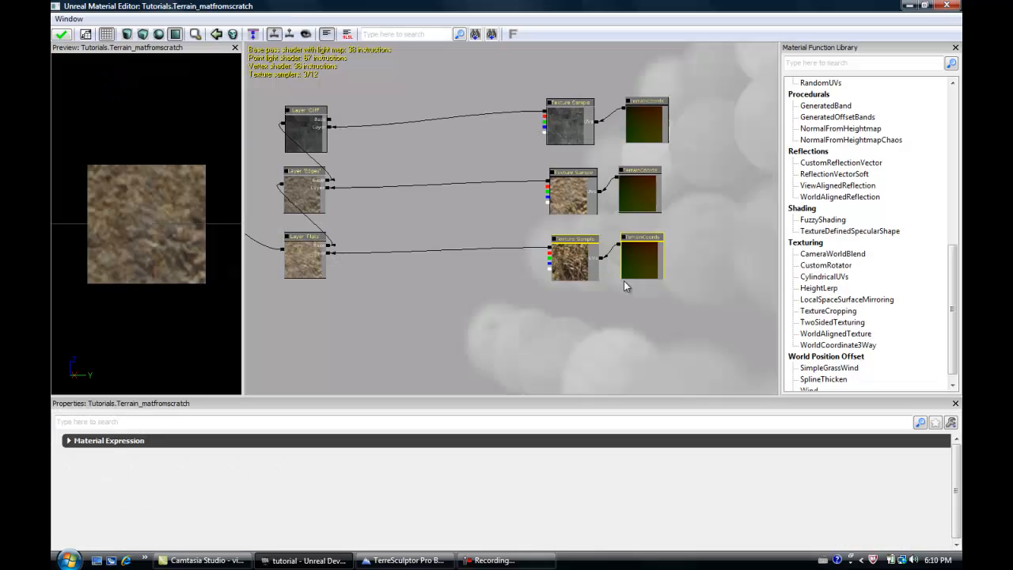
{"action": "left_click_drag", "start_coordinate": [448, 294], "coordinate": [567, 246]}
{"action": "left_click", "coordinate": [567, 246]}
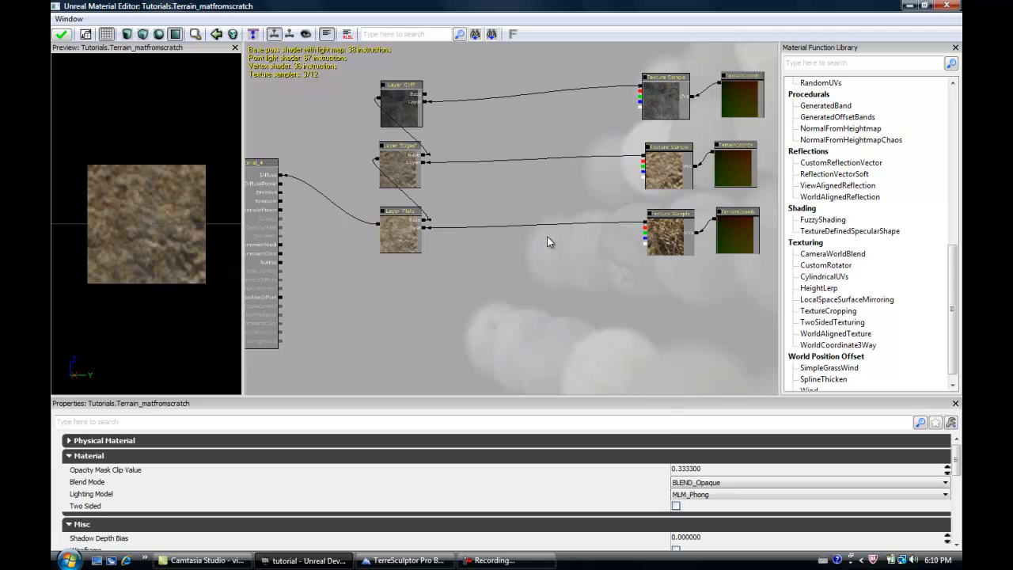
{"action": "right_click", "coordinate": [563, 225]}
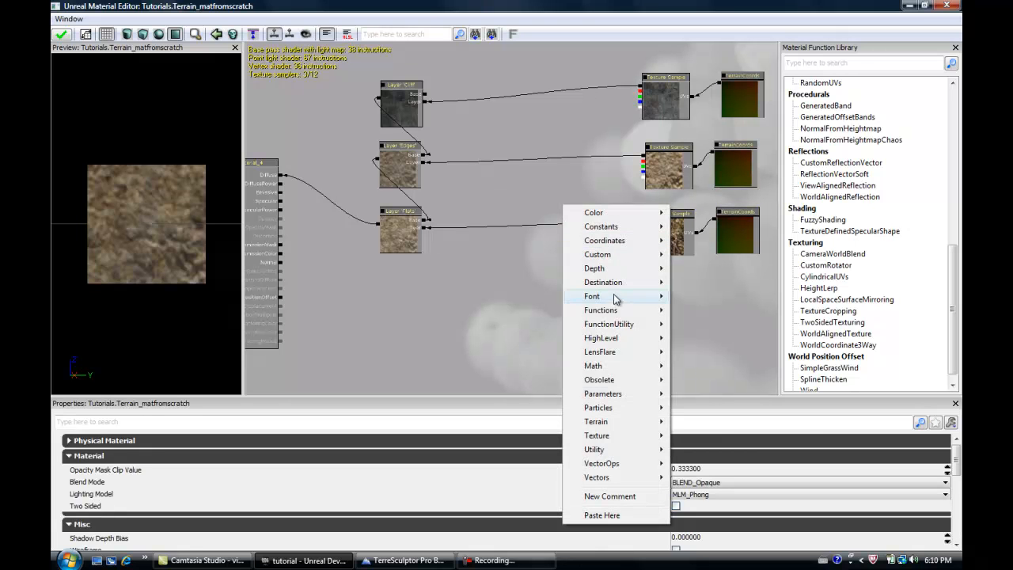
{"action": "mouse_move", "coordinate": [637, 451]}
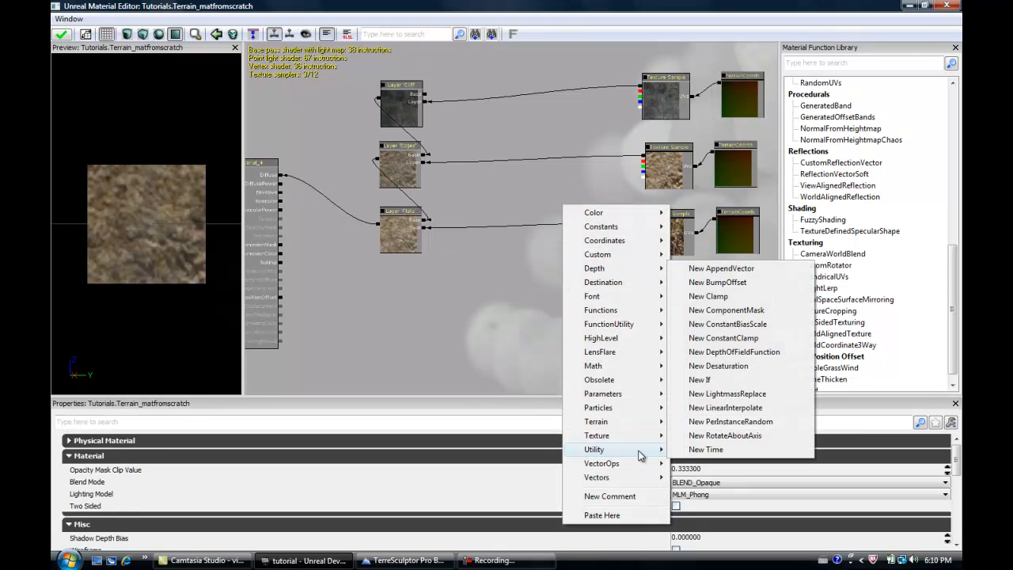
{"action": "left_click", "coordinate": [757, 407]}
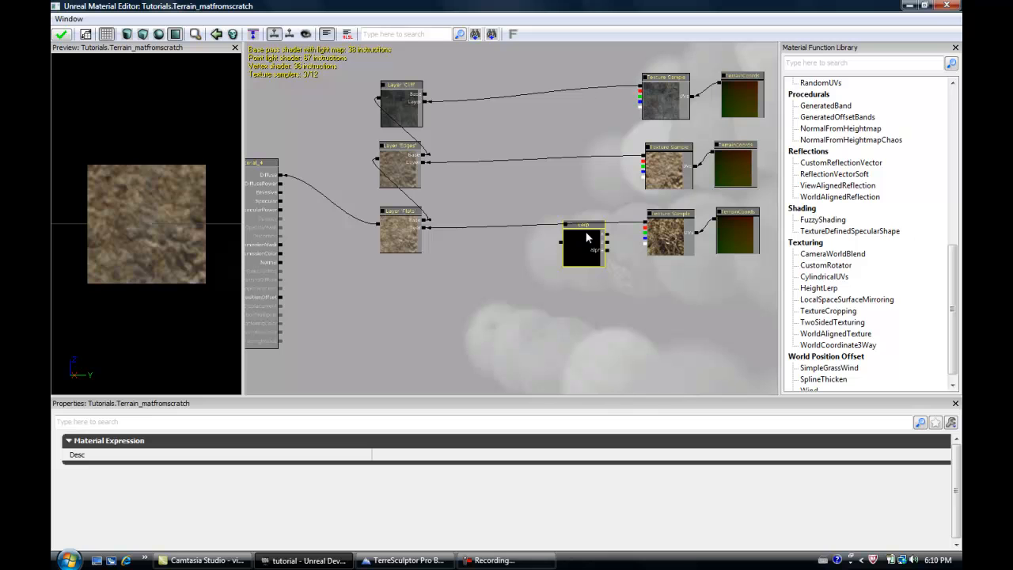
{"action": "left_click_drag", "start_coordinate": [585, 232], "coordinate": [579, 204]}
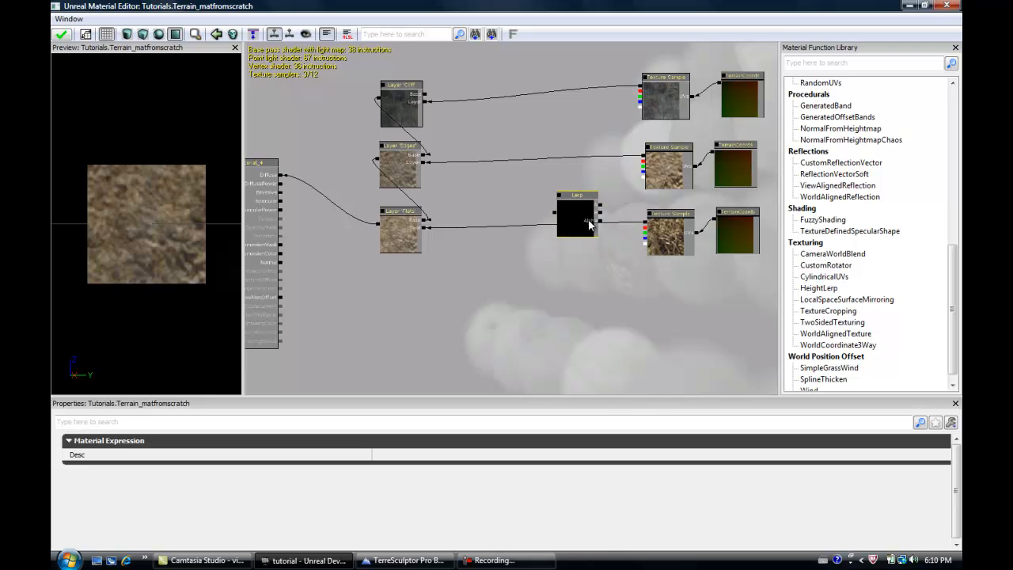
{"action": "left_click_drag", "start_coordinate": [580, 211], "coordinate": [579, 237]}
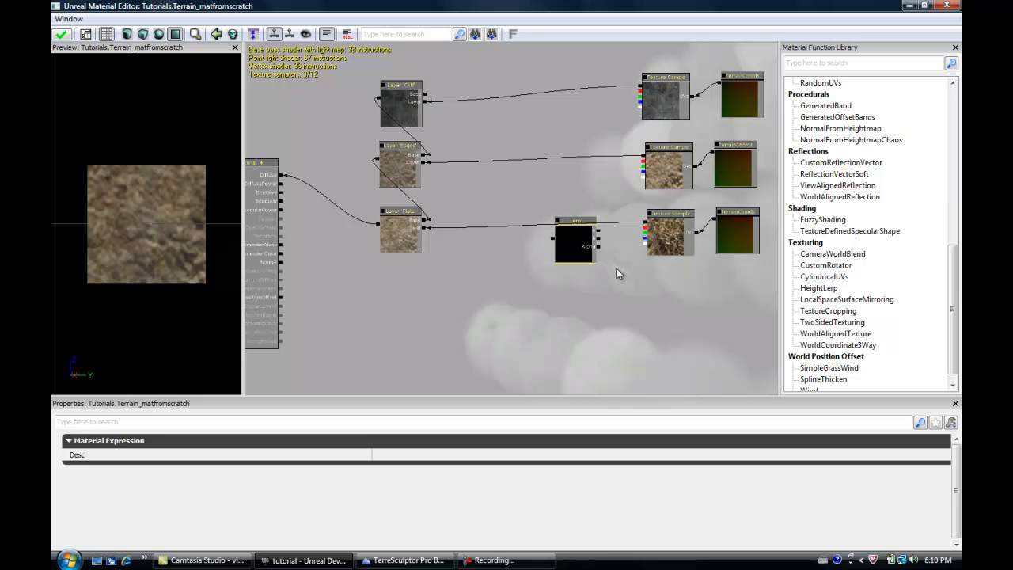
- Connect the grass Texture Sample's main output to the A input of the Lerp node
{"action": "scroll", "coordinate": [558, 250], "scroll_direction": "up", "scroll_amount": 5}
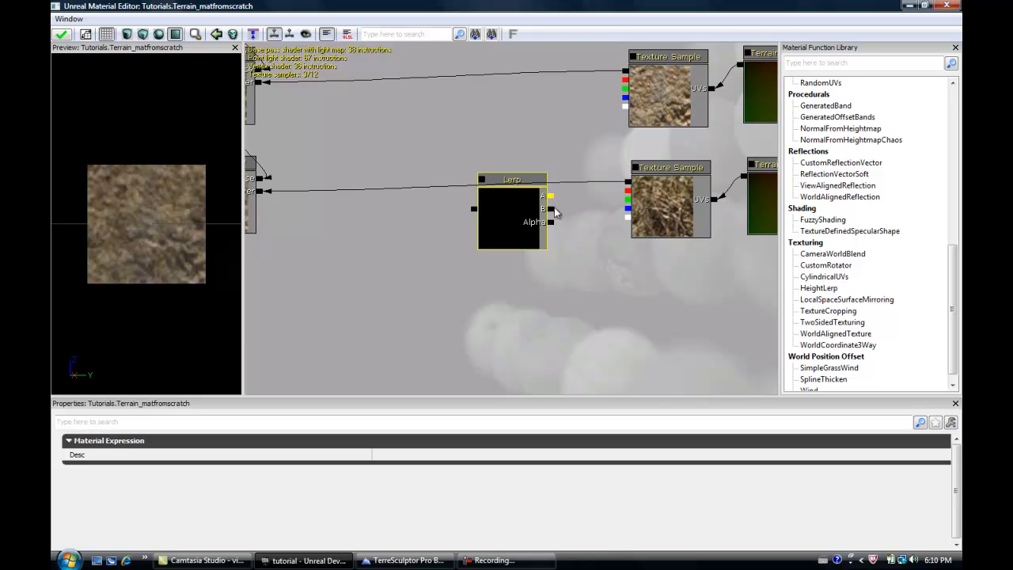
{"action": "left_click_drag", "start_coordinate": [630, 204], "coordinate": [592, 208]}
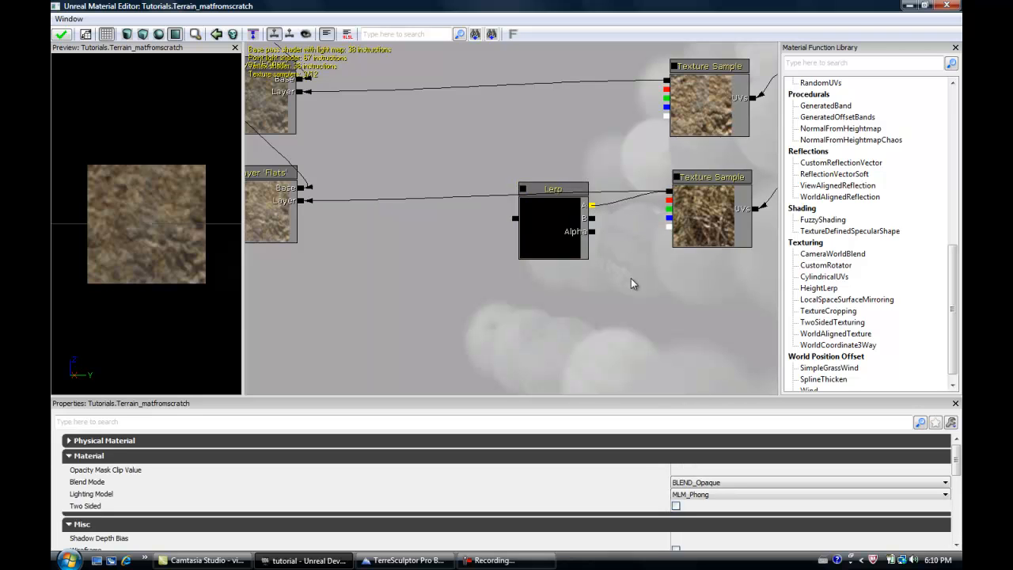
{"action": "left_click_drag", "start_coordinate": [670, 303], "coordinate": [643, 254]}
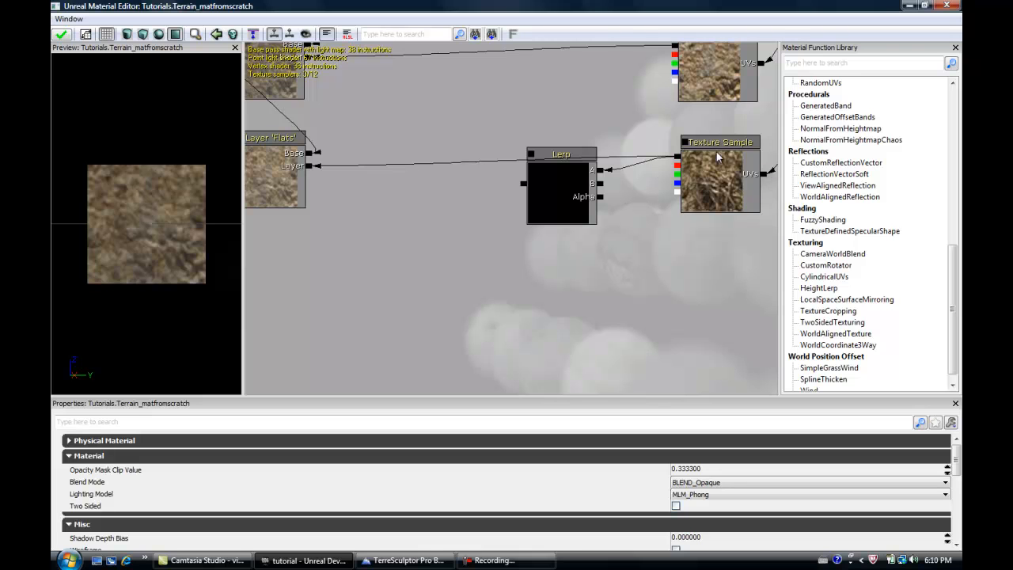
{"action": "left_click_drag", "start_coordinate": [708, 275], "coordinate": [720, 216]}
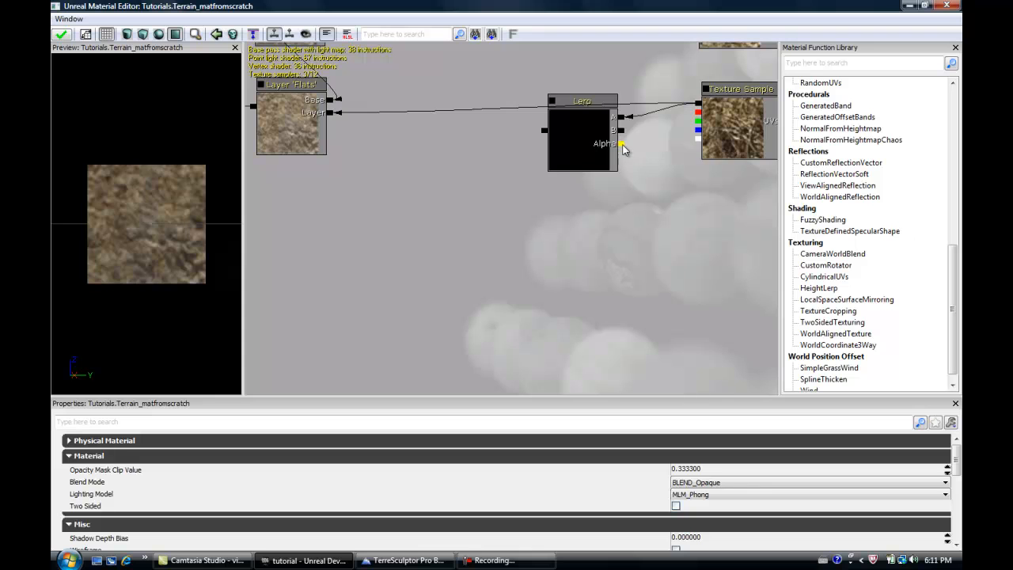
{"action": "left_click_drag", "start_coordinate": [696, 192], "coordinate": [609, 222]}
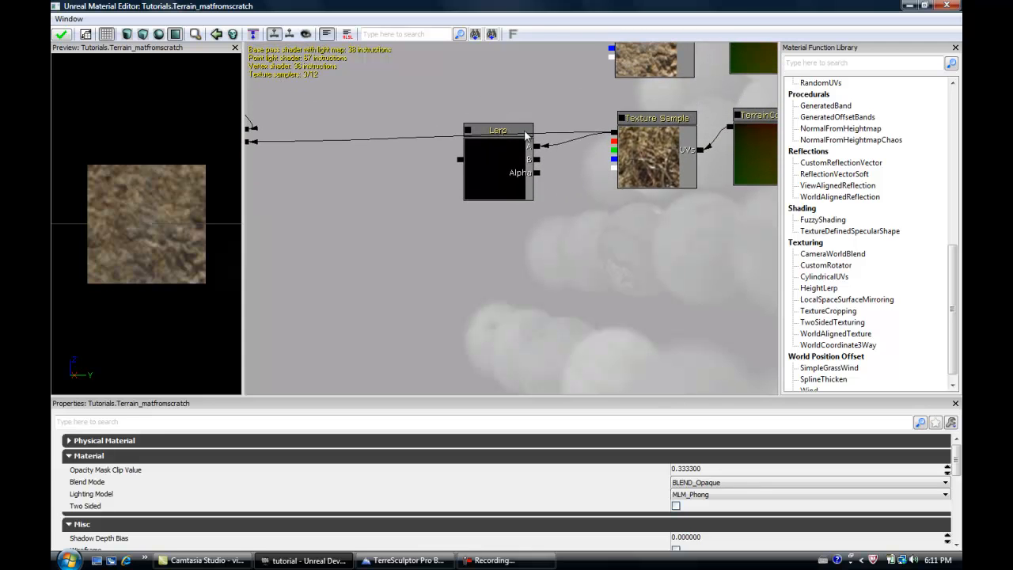
{"action": "left_click", "coordinate": [511, 159]}
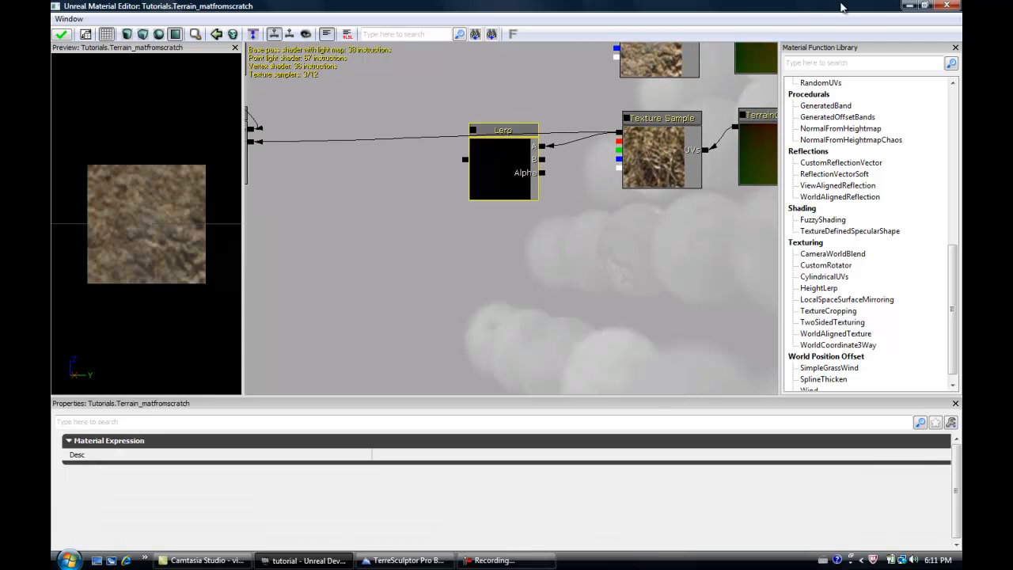
- Leave the Terrain_matfromscratch graph and show the contents of MyPackage in the Content Browser
{"action": "left_click", "coordinate": [906, 6]}
{"action": "left_click_drag", "start_coordinate": [472, 427], "coordinate": [538, 104]}
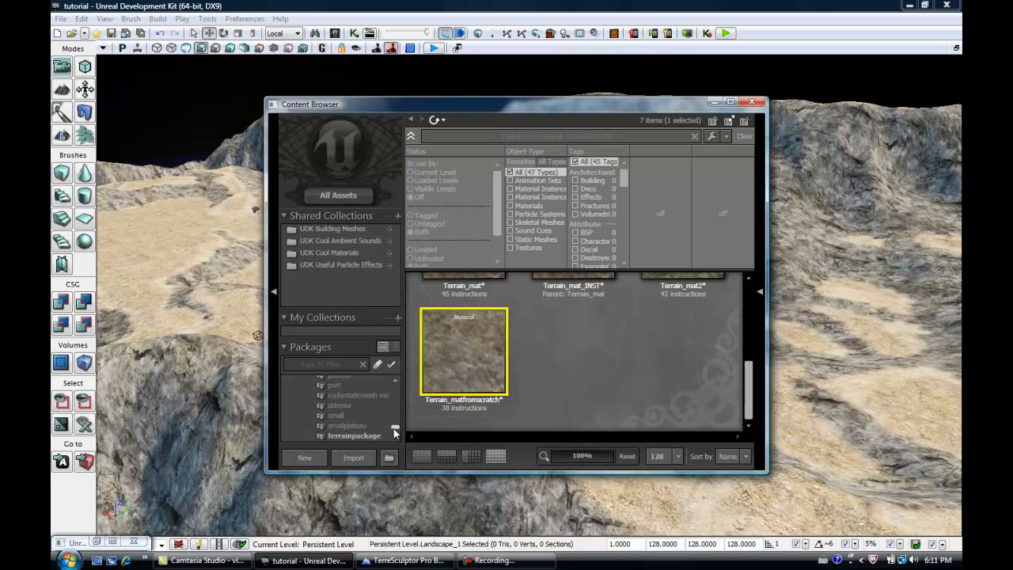
{"action": "scroll", "coordinate": [395, 429], "scroll_direction": "up", "scroll_amount": 5}
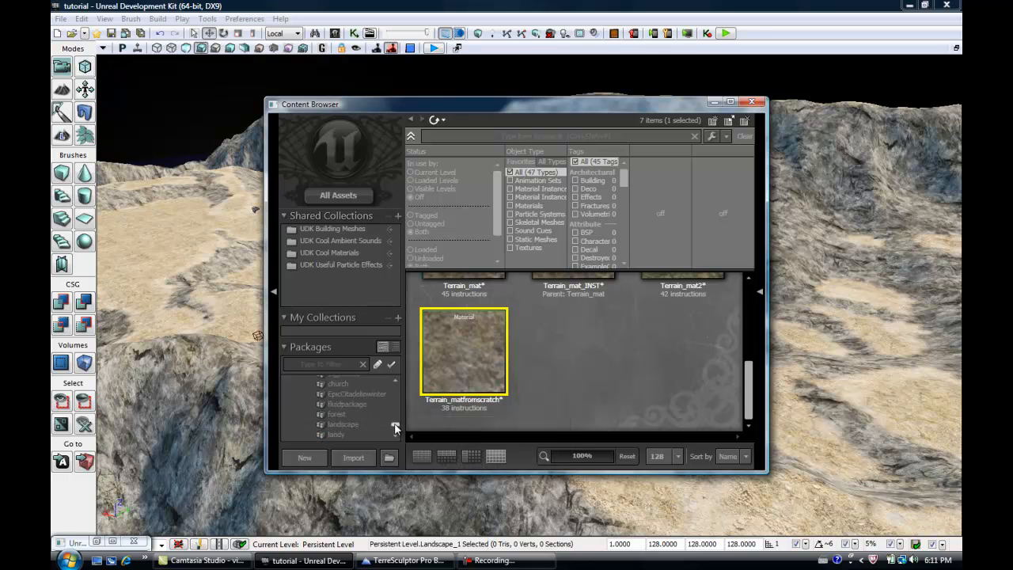
{"action": "scroll", "coordinate": [396, 427], "scroll_direction": "down", "scroll_amount": 3}
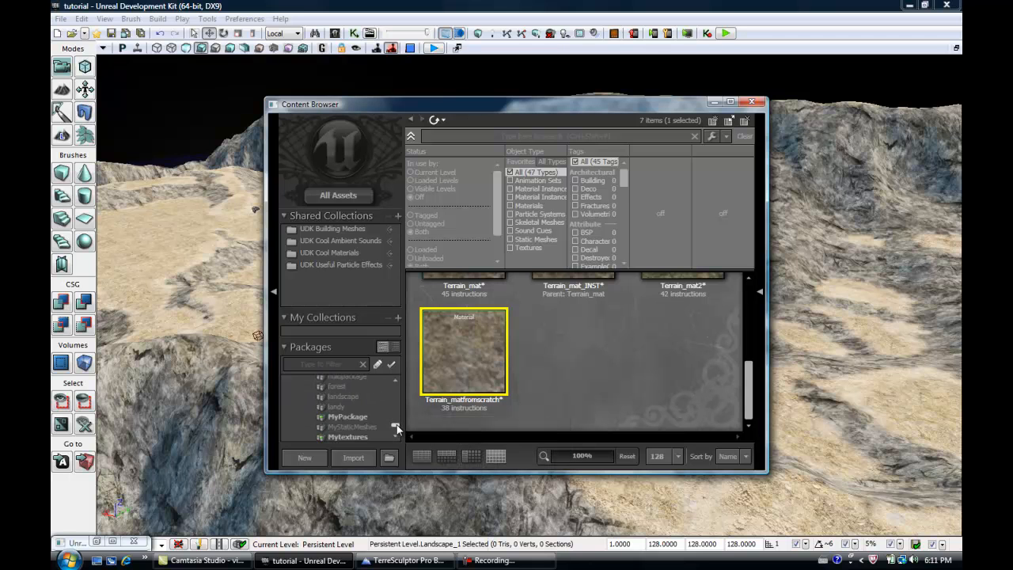
{"action": "scroll", "coordinate": [360, 426], "scroll_direction": "down", "scroll_amount": 3}
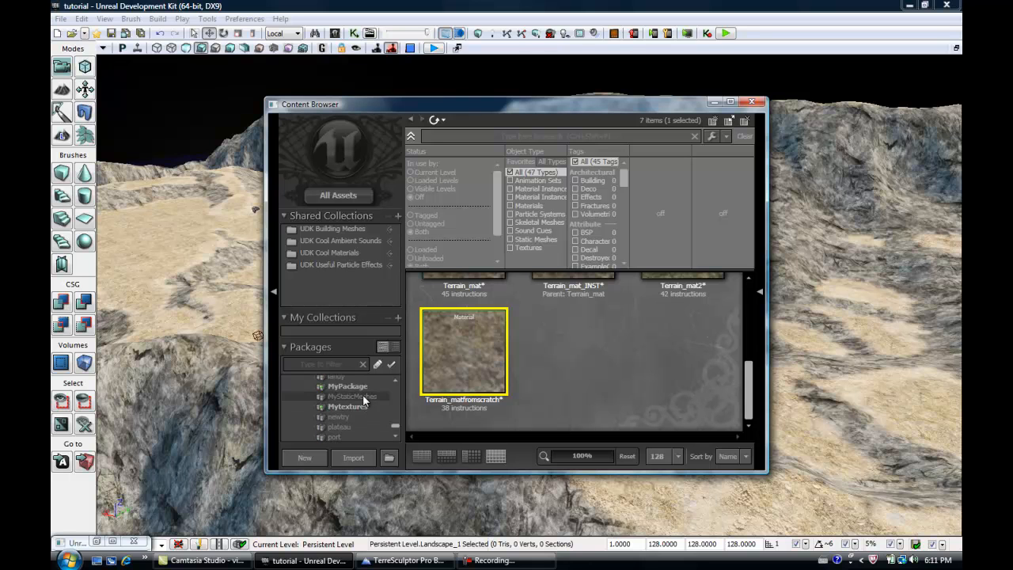
{"action": "left_click", "coordinate": [366, 385]}
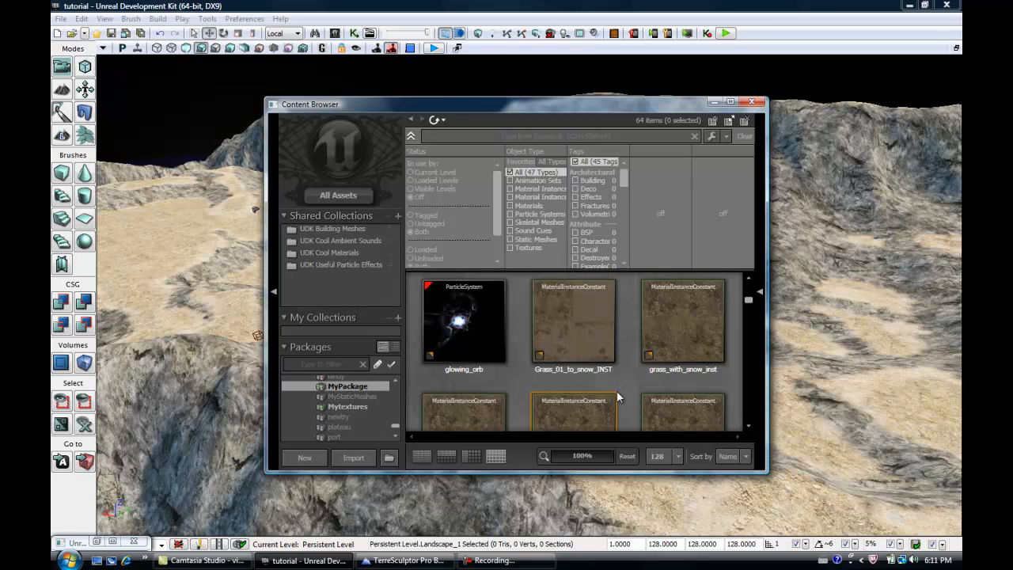
- Find the parent material of grass_with_snow_instwithcoverBlueVertexInverse and open it, M_GrassBlended_02_2, in the Material Editor
{"action": "scroll", "coordinate": [625, 384], "scroll_direction": "down", "scroll_amount": 1}
{"action": "scroll", "coordinate": [625, 385], "scroll_direction": "down", "scroll_amount": 2}
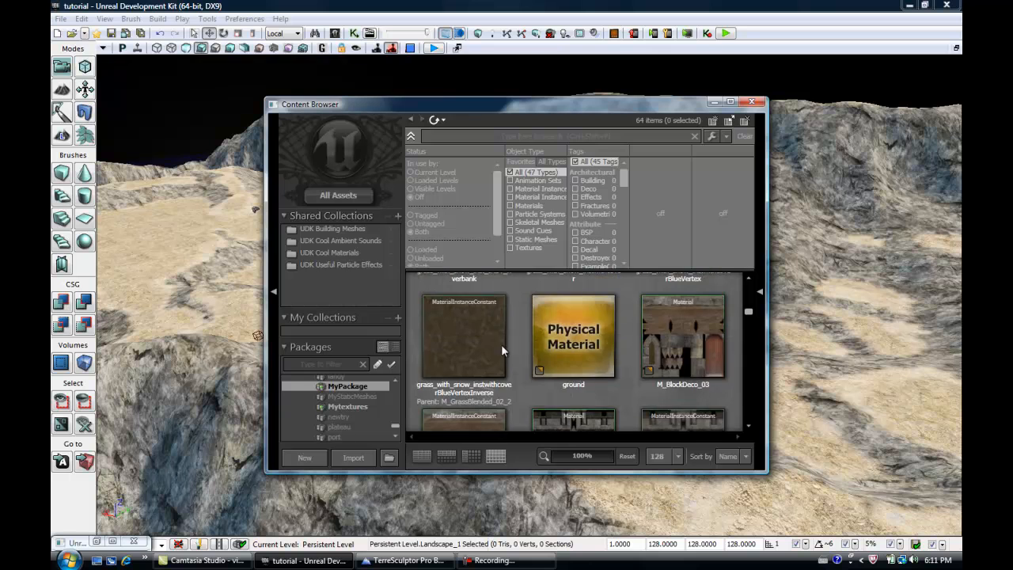
{"action": "right_click", "coordinate": [478, 335]}
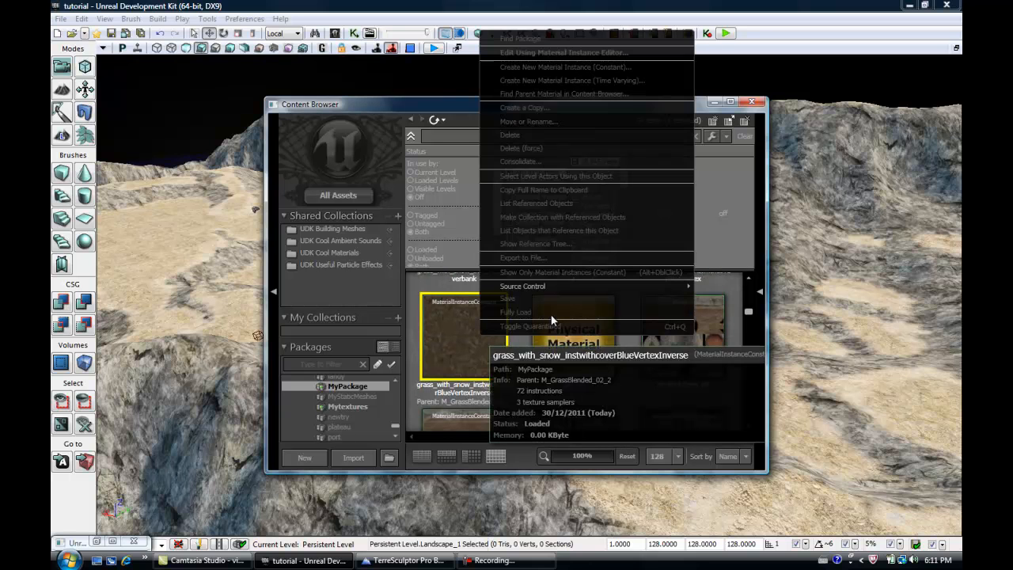
{"action": "left_click", "coordinate": [609, 94]}
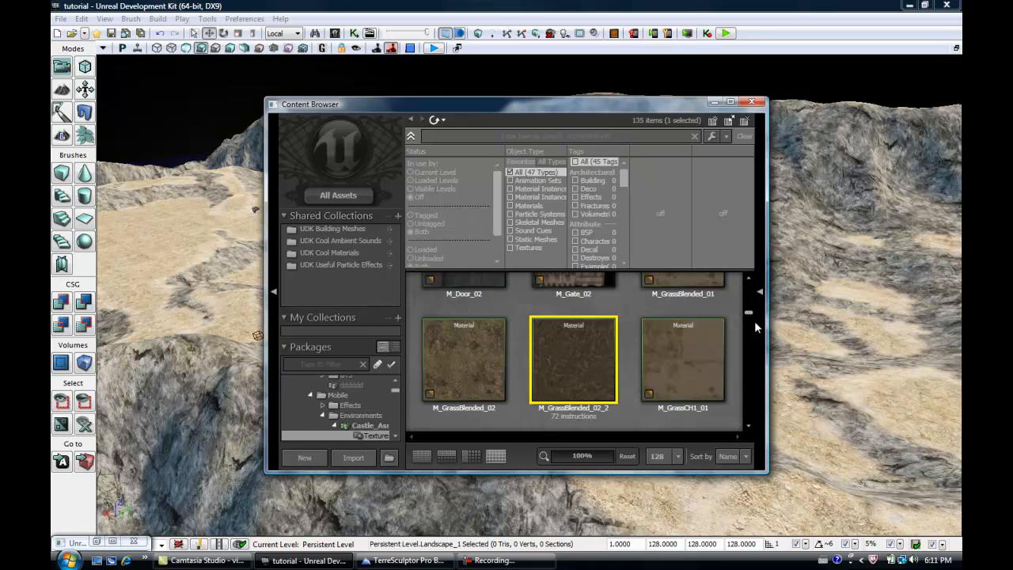
{"action": "right_click", "coordinate": [580, 359]}
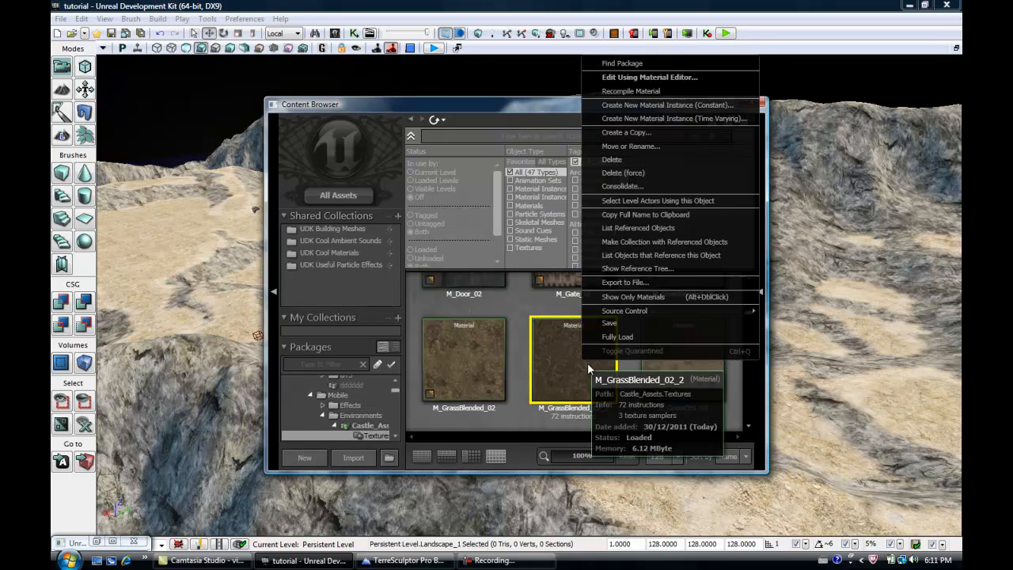
{"action": "left_click", "coordinate": [674, 76]}
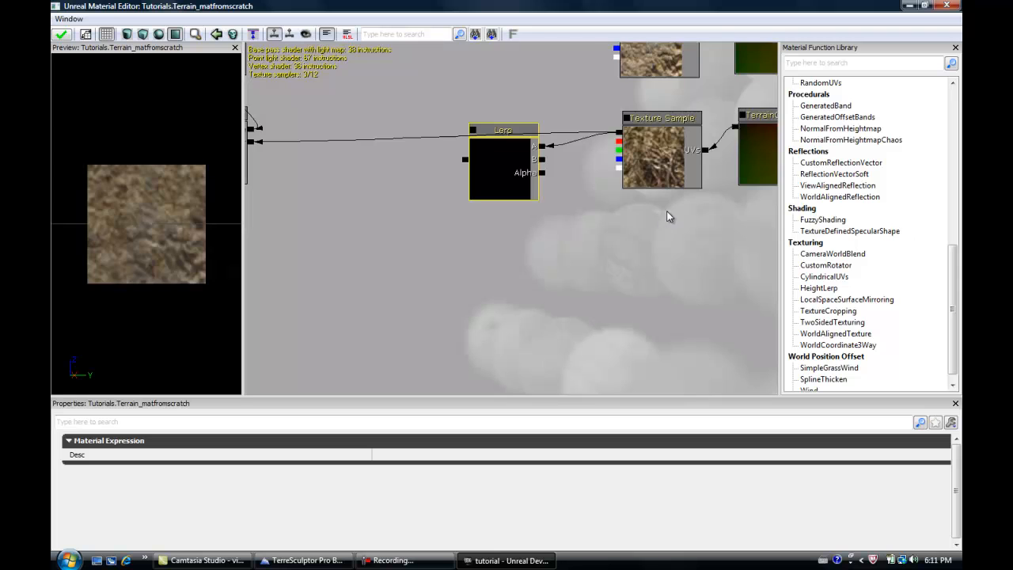
- Copy the T_dirt_02 texture reference from the M_GrassBlended_02_2 graph's dirt Texture Sample and close that material
{"action": "left_click_drag", "start_coordinate": [607, 292], "coordinate": [456, 293]}
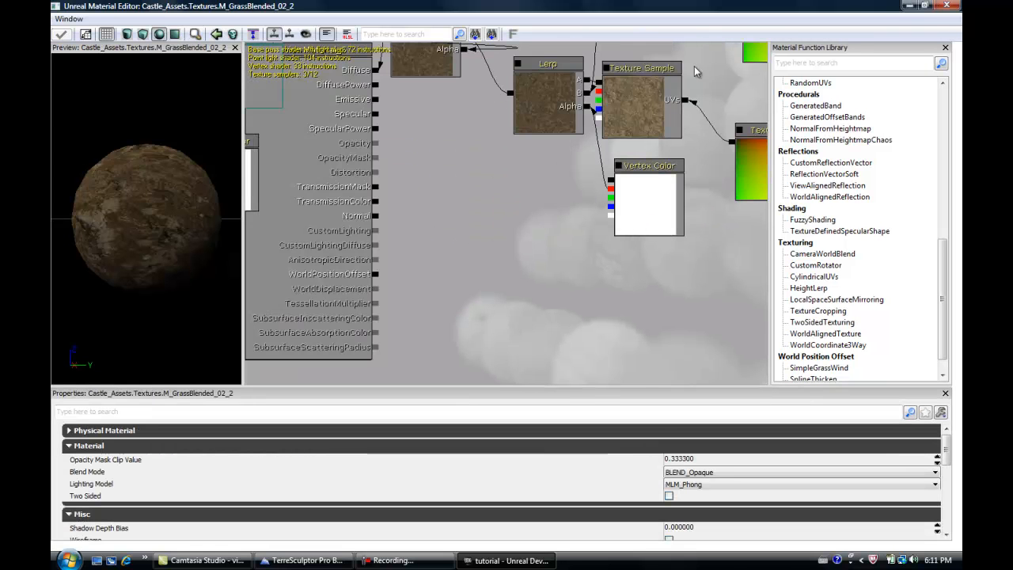
{"action": "left_click_drag", "start_coordinate": [573, 260], "coordinate": [530, 376]}
{"action": "left_click", "coordinate": [593, 90]}
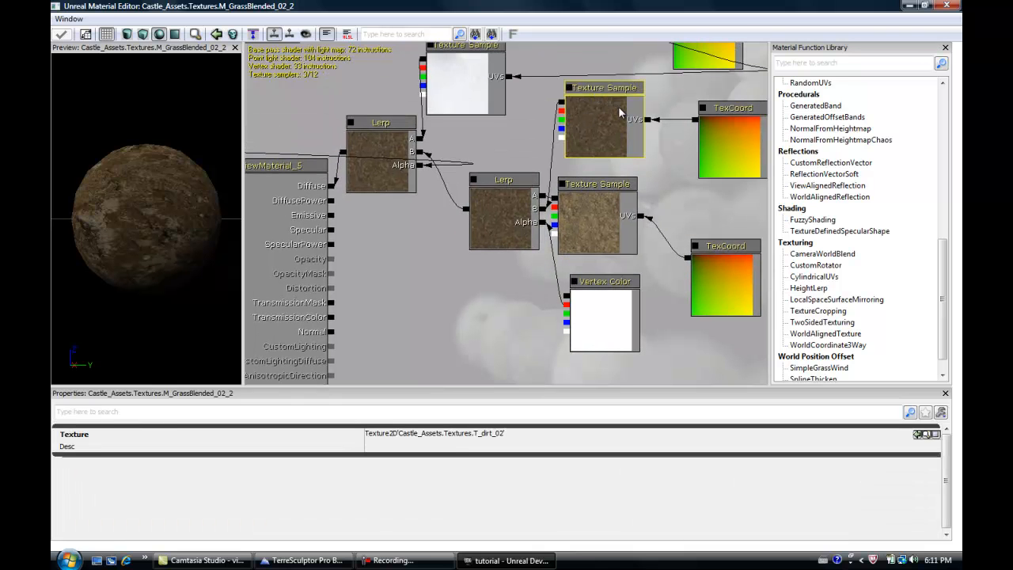
{"action": "left_click", "coordinate": [449, 435]}
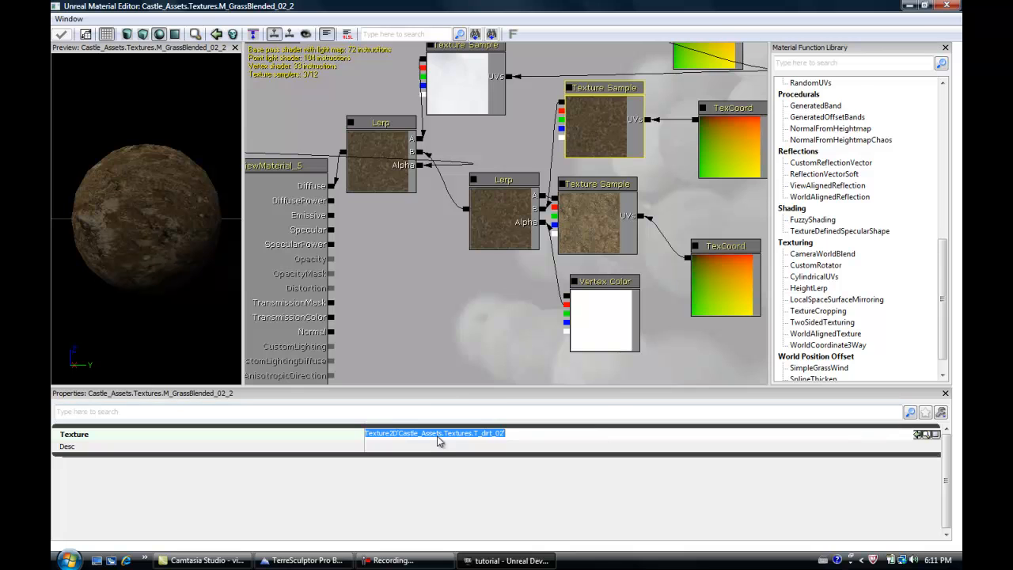
{"action": "right_click", "coordinate": [437, 435]}
{"action": "left_click", "coordinate": [470, 301]}
{"action": "left_click", "coordinate": [946, 6]}
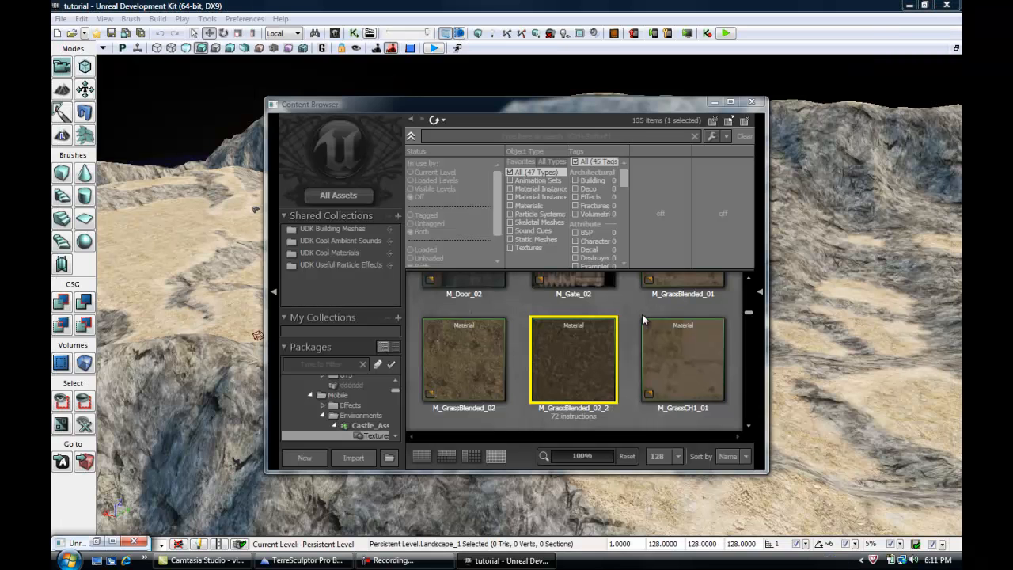
- Return to the Terrain_matfromscratch graph and add a new Texture Sample node directly below the grass Texture Sample
{"action": "left_click_drag", "start_coordinate": [749, 317], "coordinate": [749, 321]}
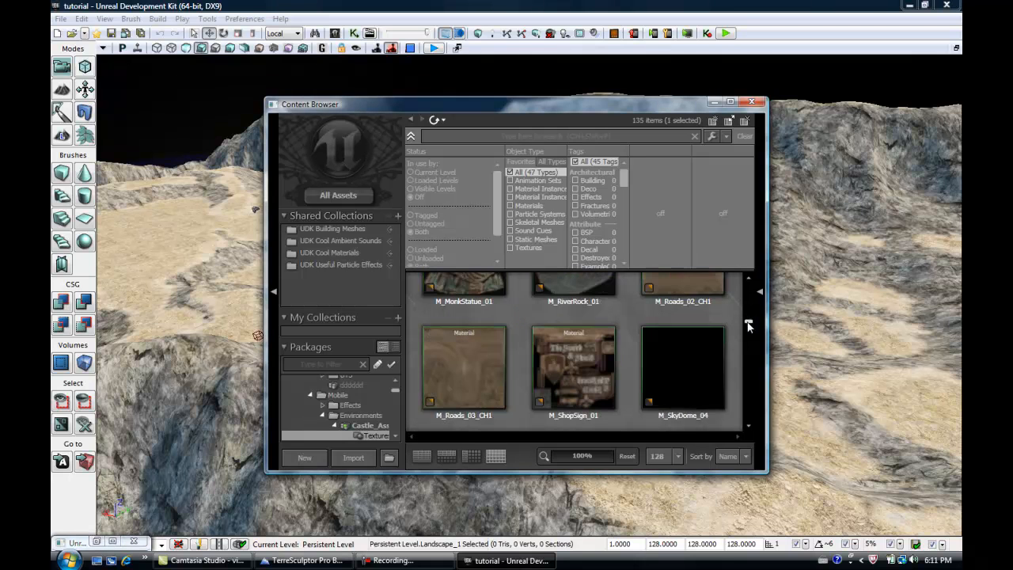
{"action": "left_click", "coordinate": [115, 542]}
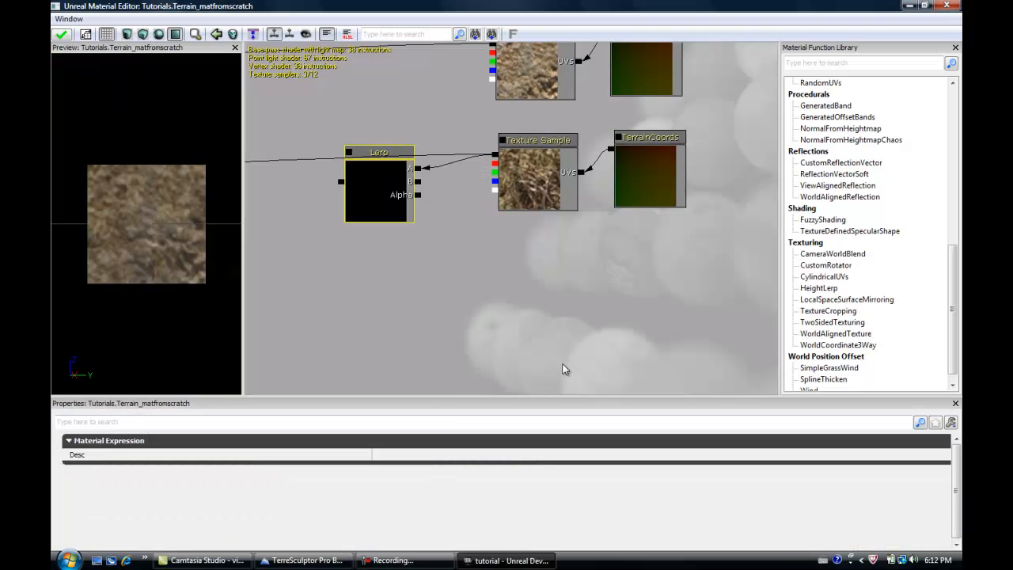
{"action": "left_click", "coordinate": [543, 222]}
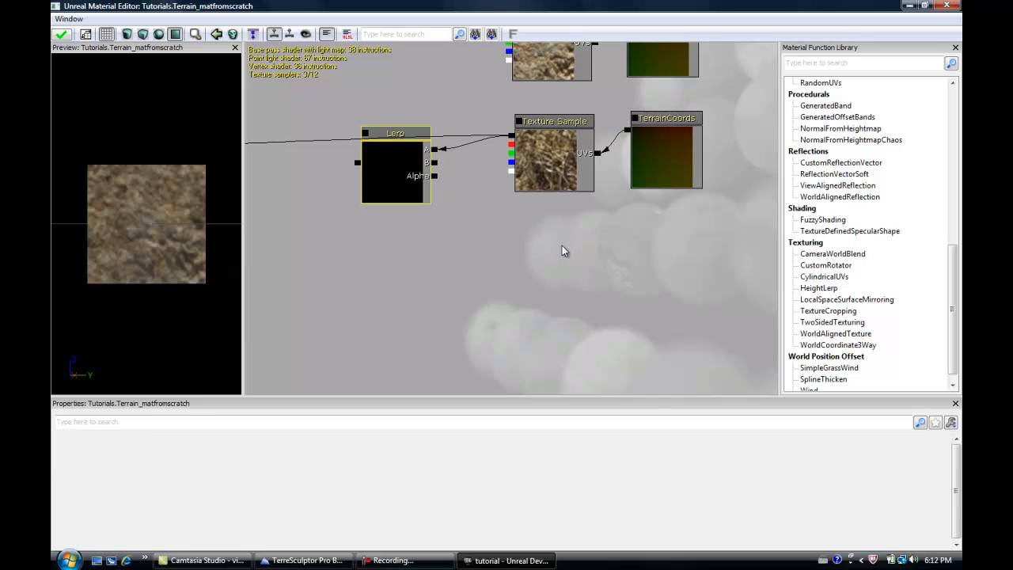
{"action": "left_click", "coordinate": [561, 250]}
{"action": "left_click_drag", "start_coordinate": [575, 256], "coordinate": [537, 235]}
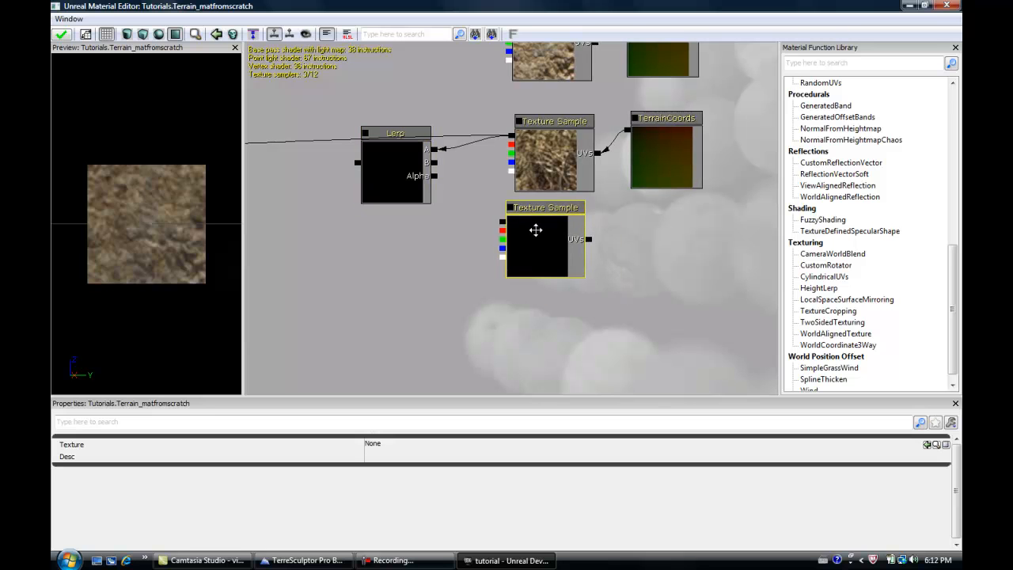
- Assign Texture2D'Castle_Assets.Textures.T_dirt_02' to the new Texture Sample and connect its main output to the Lerp's B input
{"action": "left_click", "coordinate": [405, 443]}
{"action": "key", "text": "ctrl+v"}
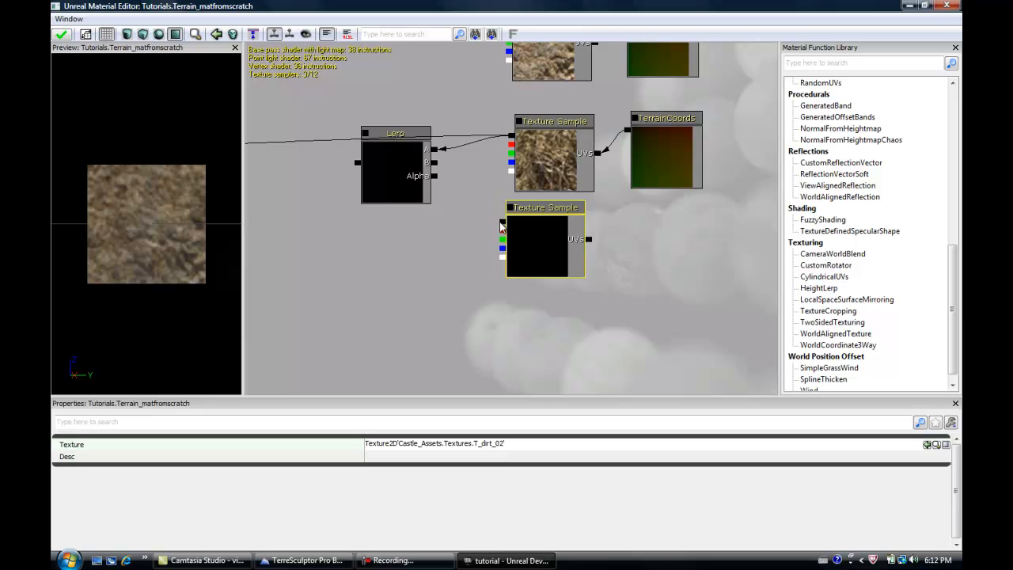
{"action": "left_click", "coordinate": [502, 222]}
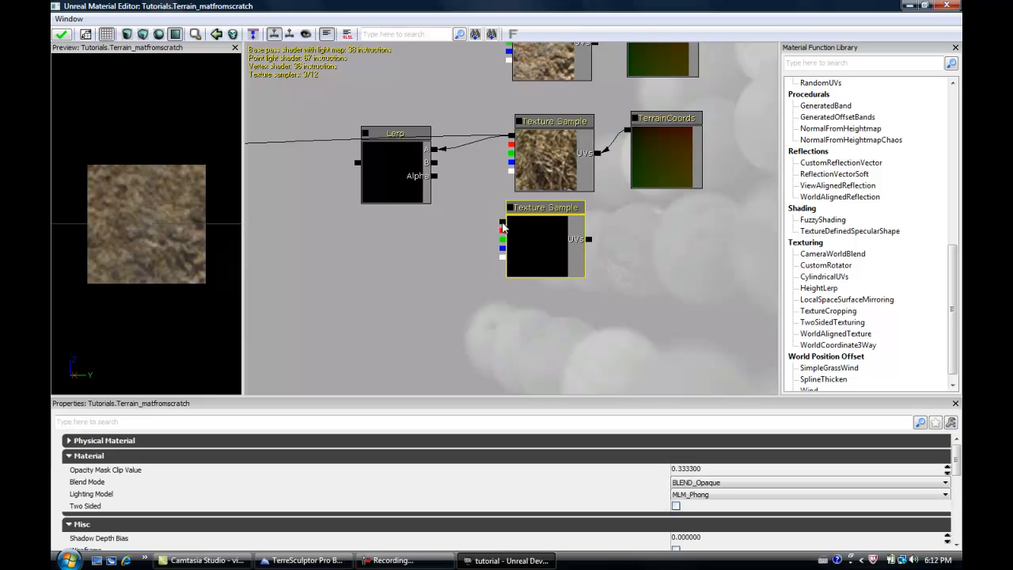
{"action": "left_click_drag", "start_coordinate": [442, 177], "coordinate": [435, 162]}
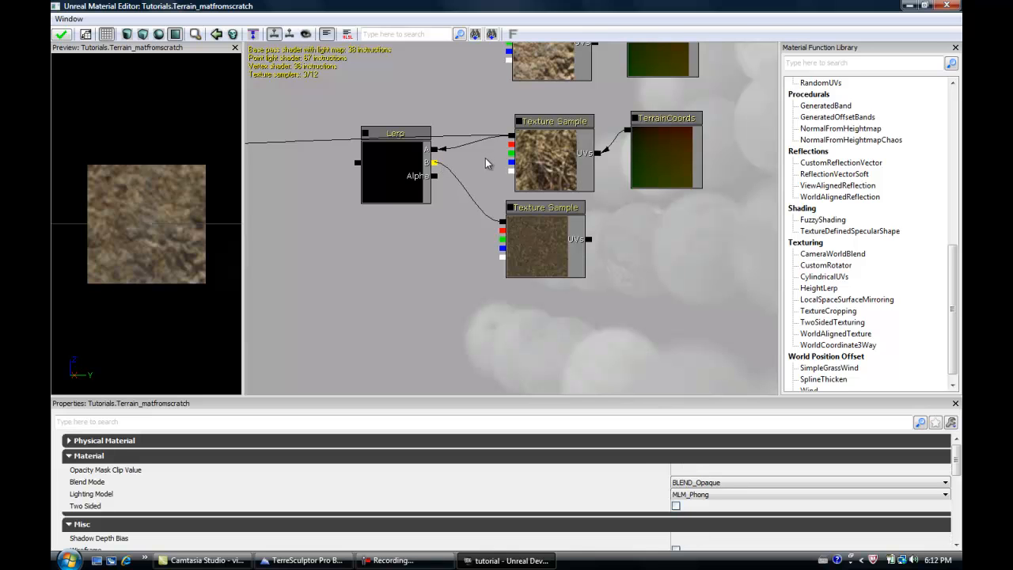
- Duplicate the grass texture's TerrainCoords node, place the copy beside the dirt Texture Sample and connect it to that sample's UVs
{"action": "left_click_drag", "start_coordinate": [623, 228], "coordinate": [605, 146]}
{"action": "left_click", "coordinate": [606, 147]}
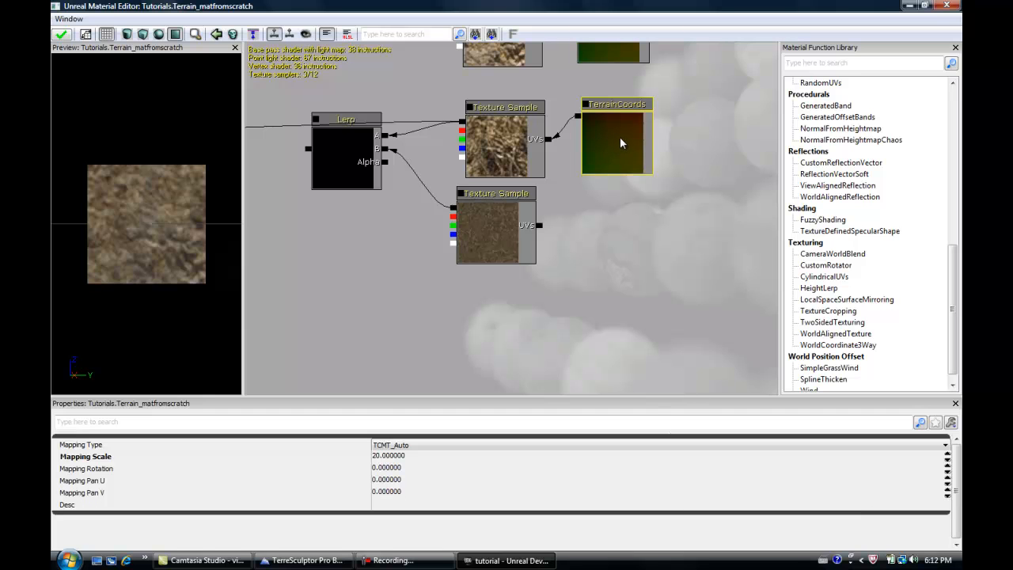
{"action": "key", "text": "ctrl+w"}
{"action": "left_click_drag", "start_coordinate": [622, 129], "coordinate": [586, 262]}
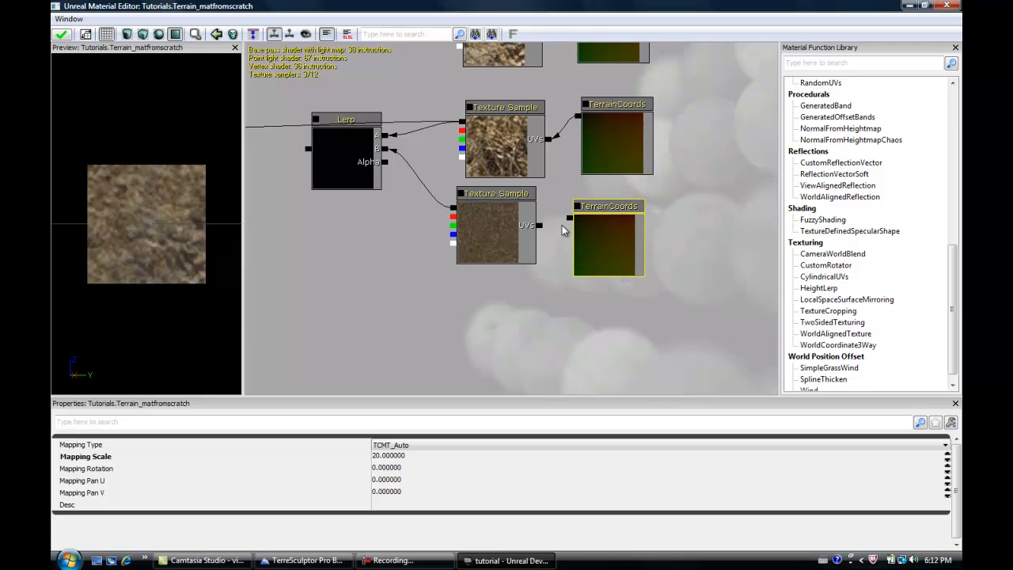
{"action": "left_click", "coordinate": [570, 218]}
{"action": "left_click", "coordinate": [540, 226]}
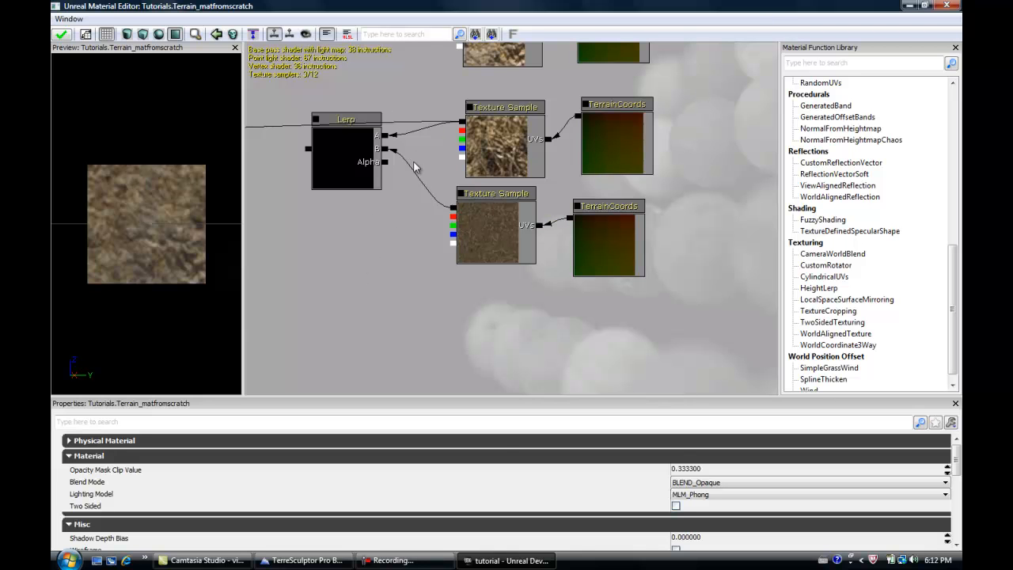
- Leave the material graph and show the contents of terrainpackage in the Content Browser
{"action": "left_click", "coordinate": [907, 7]}
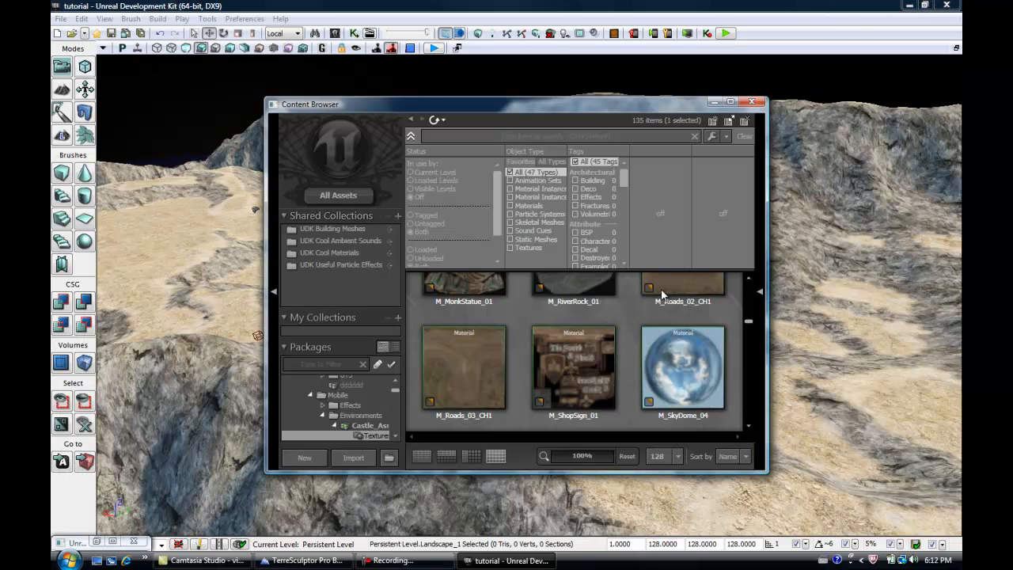
{"action": "left_click_drag", "start_coordinate": [395, 394], "coordinate": [395, 435]}
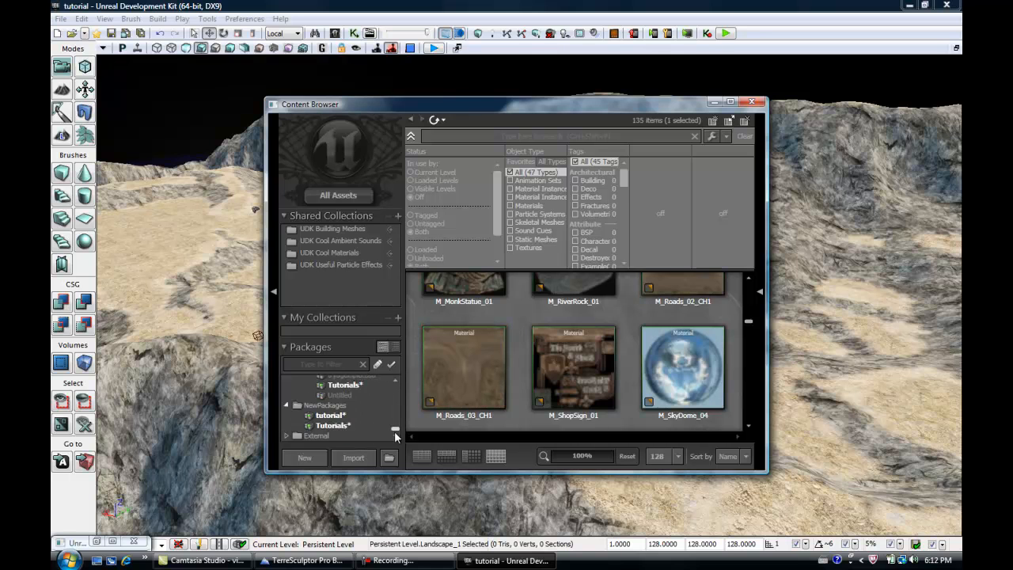
{"action": "scroll", "coordinate": [363, 418], "scroll_direction": "up", "scroll_amount": 3}
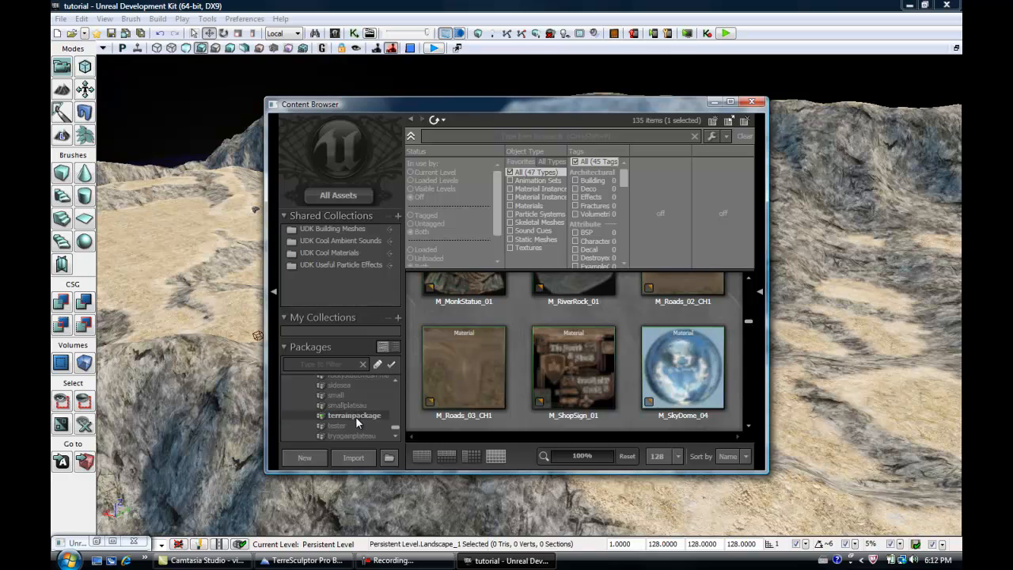
{"action": "scroll", "coordinate": [355, 416], "scroll_direction": "down", "scroll_amount": 2}
{"action": "scroll", "coordinate": [352, 415], "scroll_direction": "up", "scroll_amount": 1}
{"action": "scroll", "coordinate": [354, 417], "scroll_direction": "up", "scroll_amount": 1}
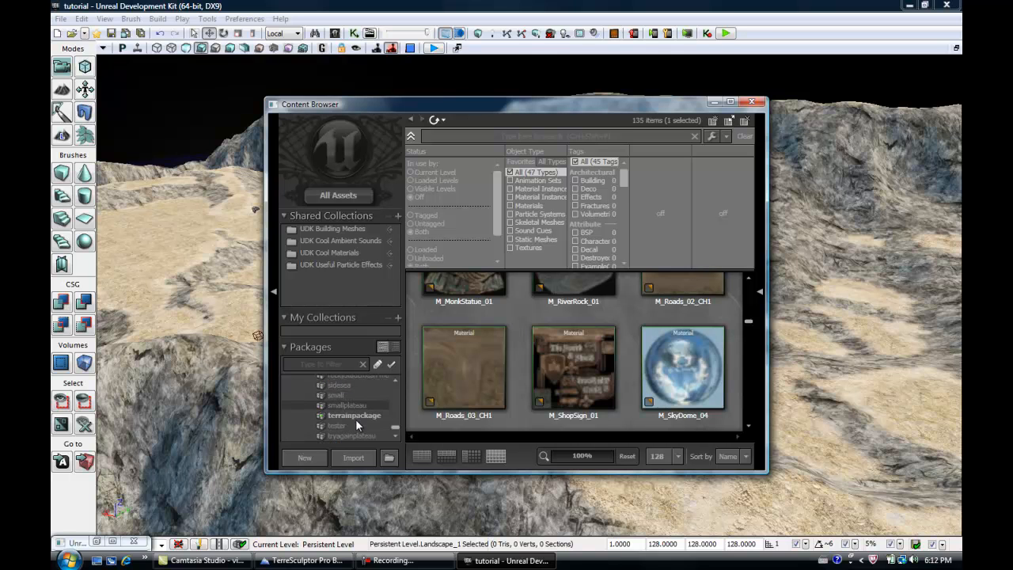
{"action": "left_click", "coordinate": [355, 414]}
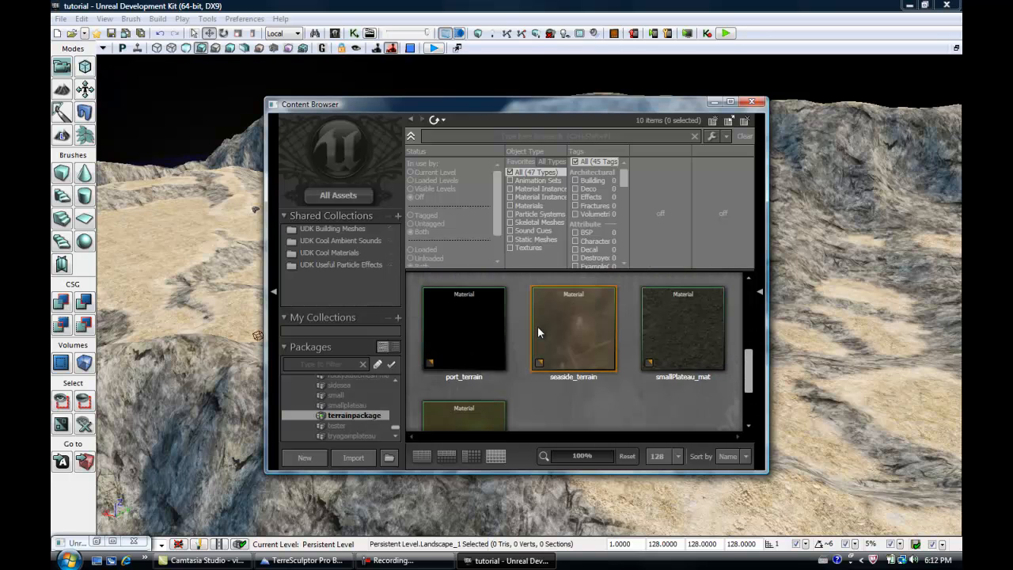
- Examine the black-and-white pattern of the cliffmask texture in its Texture Properties, then close them
{"action": "scroll", "coordinate": [538, 326], "scroll_direction": "up", "scroll_amount": 3}
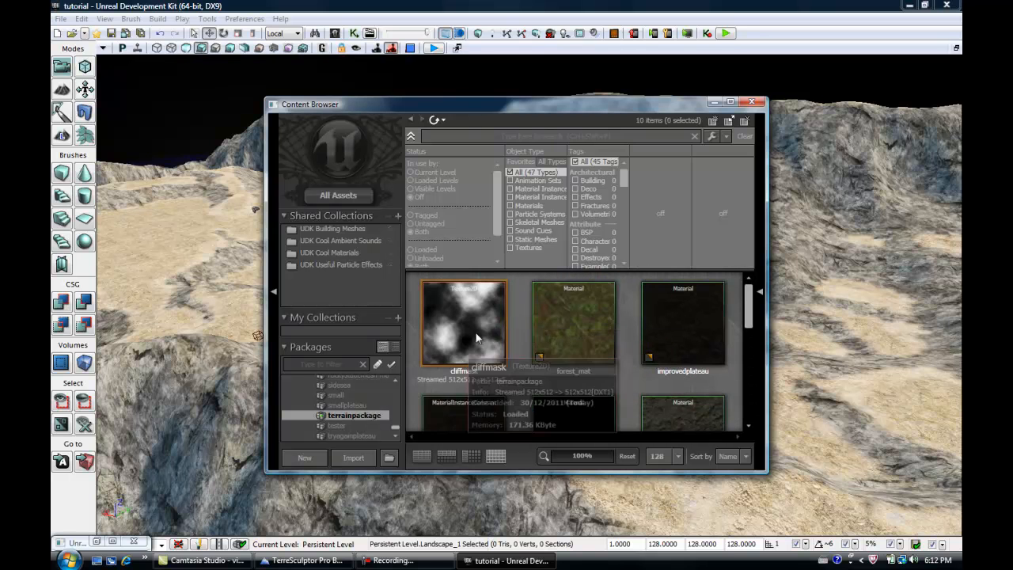
{"action": "double_click", "coordinate": [456, 322]}
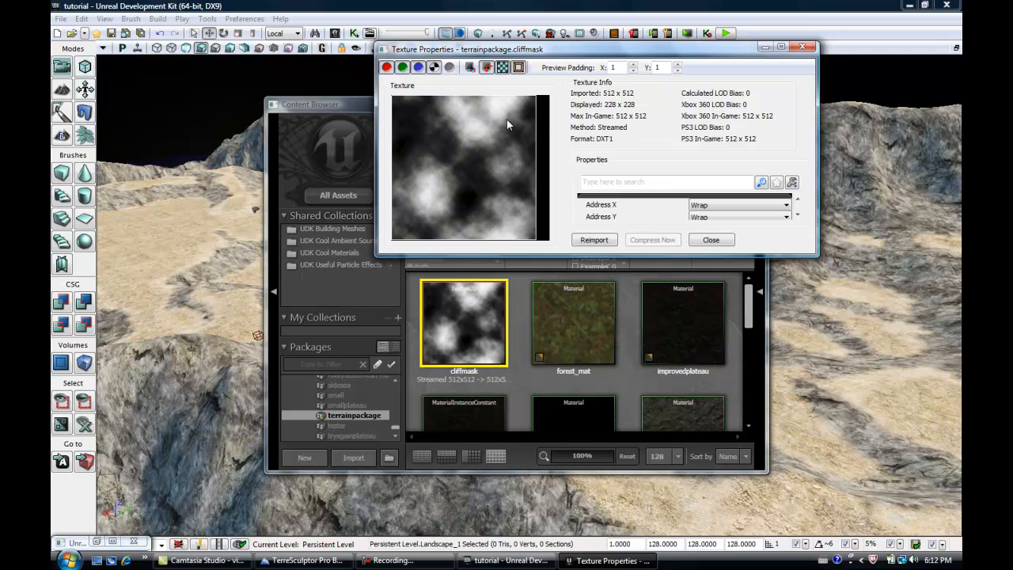
{"action": "left_click", "coordinate": [802, 47]}
{"action": "mouse_move", "coordinate": [477, 313]}
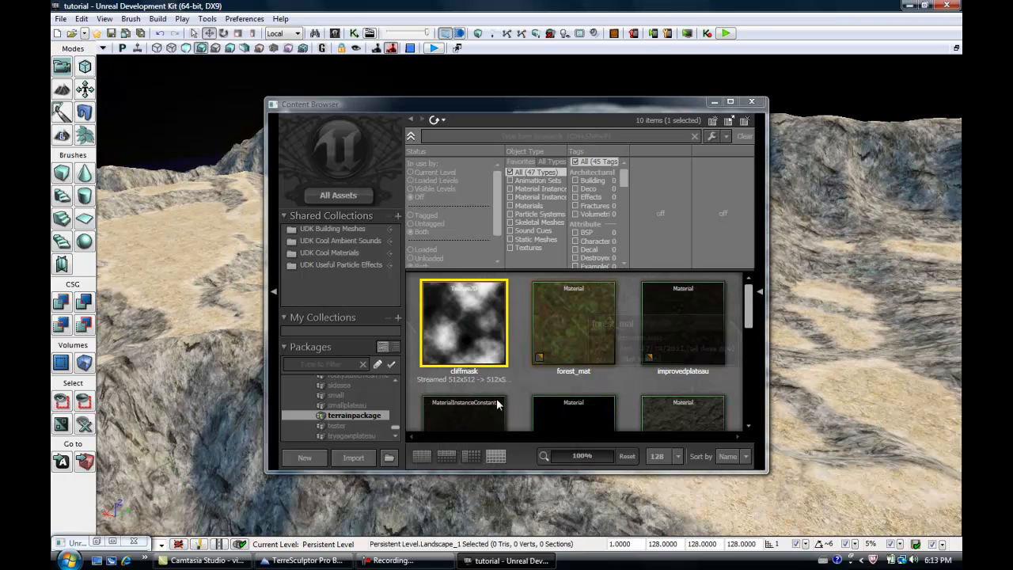
{"action": "double_click", "coordinate": [483, 314]}
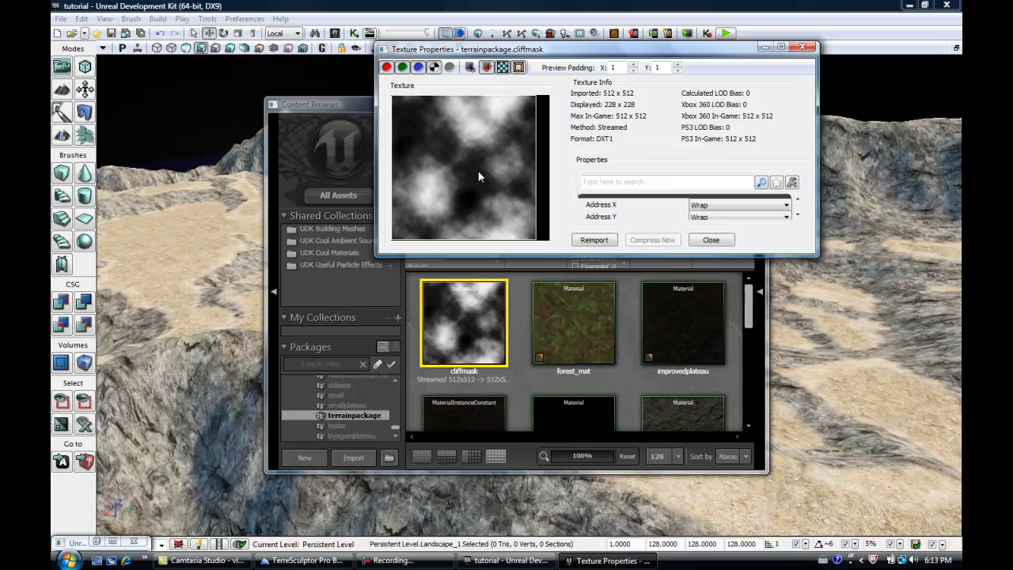
{"action": "left_click_drag", "start_coordinate": [633, 49], "coordinate": [717, 89]}
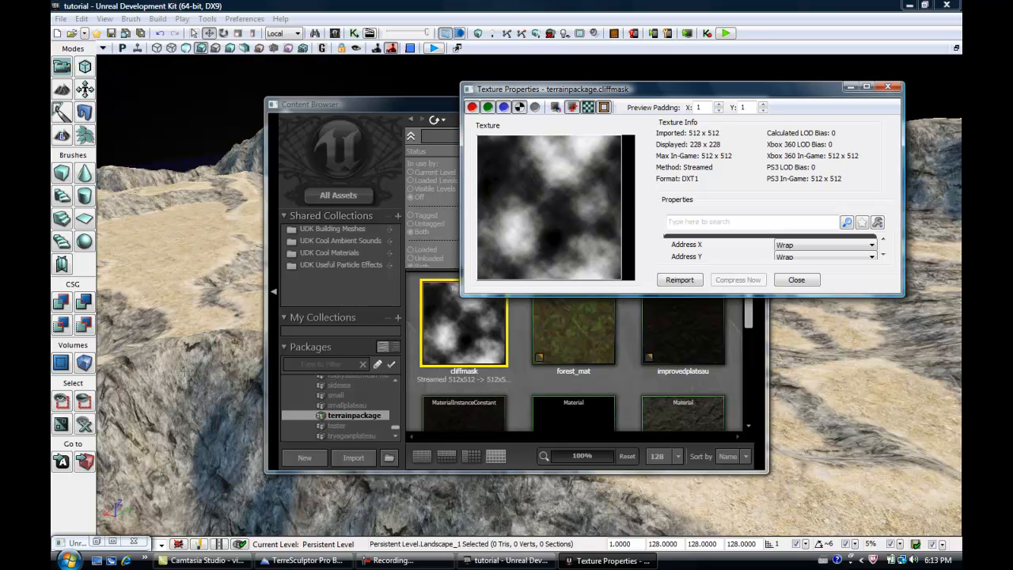
{"action": "left_click", "coordinate": [888, 89]}
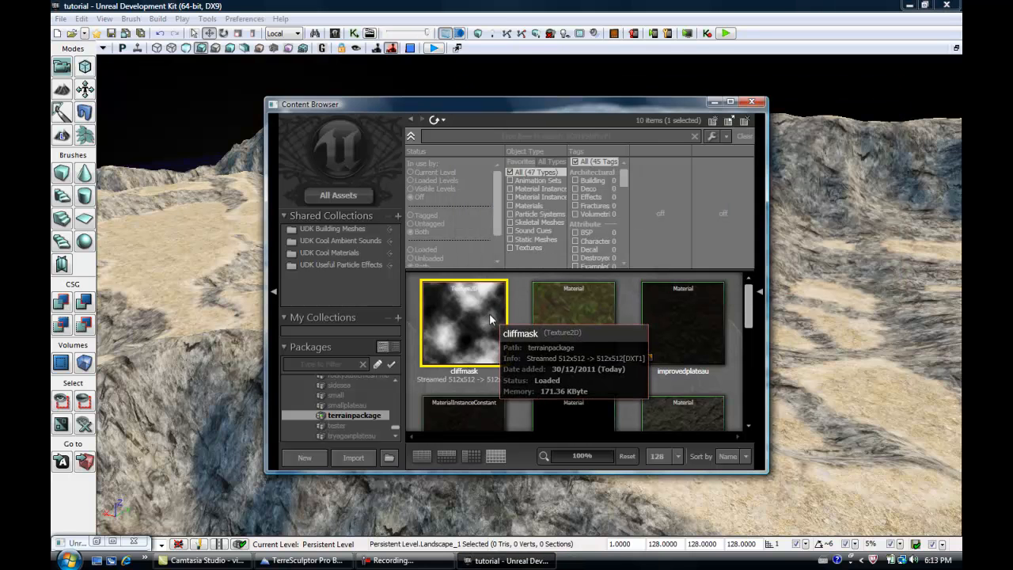
- Return to the material graph and place a Texture Sample using terrainpackage.cliffmask below the dirt Texture Sample
{"action": "left_click", "coordinate": [114, 542]}
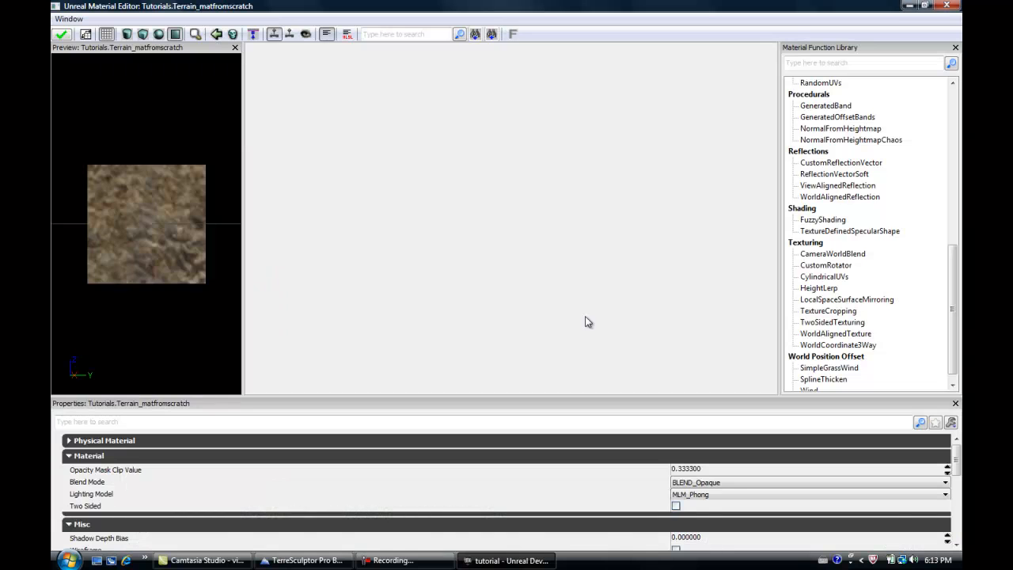
{"action": "left_click_drag", "start_coordinate": [582, 319], "coordinate": [741, 278]}
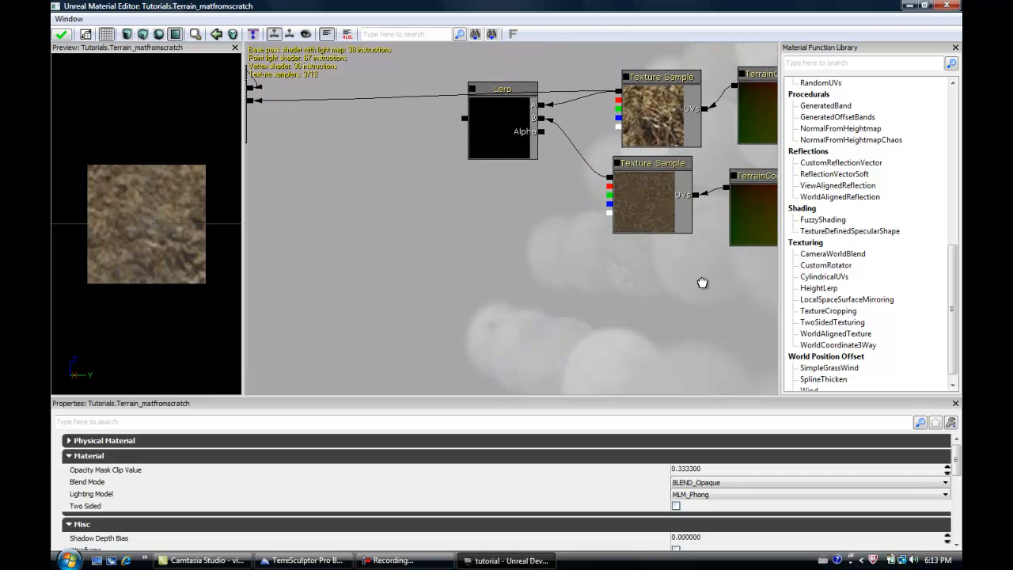
{"action": "left_click", "coordinate": [626, 255]}
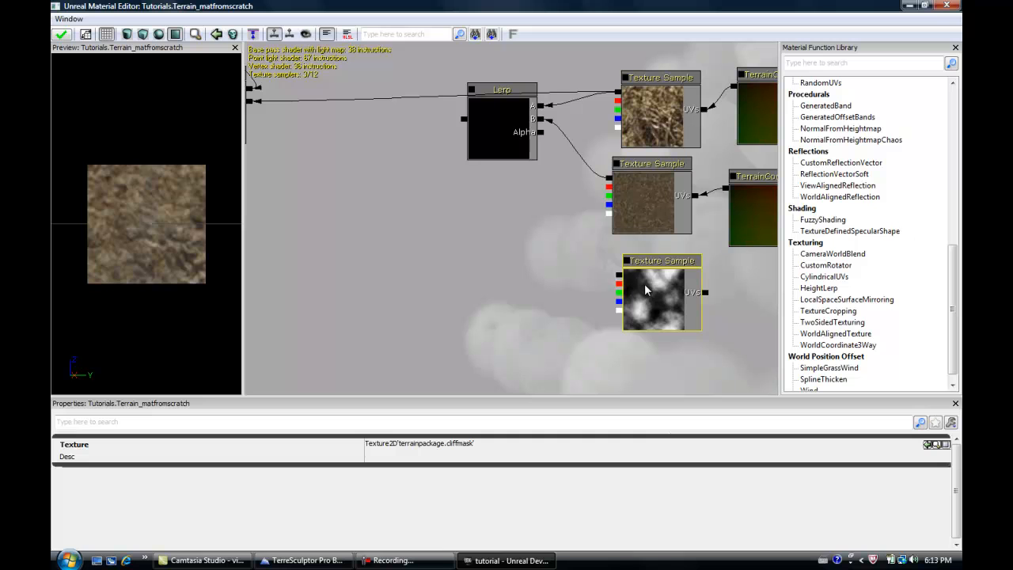
{"action": "left_click_drag", "start_coordinate": [650, 292], "coordinate": [631, 287], "text": "ctrl"}
- Connect the cliffmask sample's main output to the Lerp's Alpha and feed its UVs from the dirt sample's TerrainCoords node
{"action": "left_click_drag", "start_coordinate": [540, 132], "coordinate": [601, 270]}
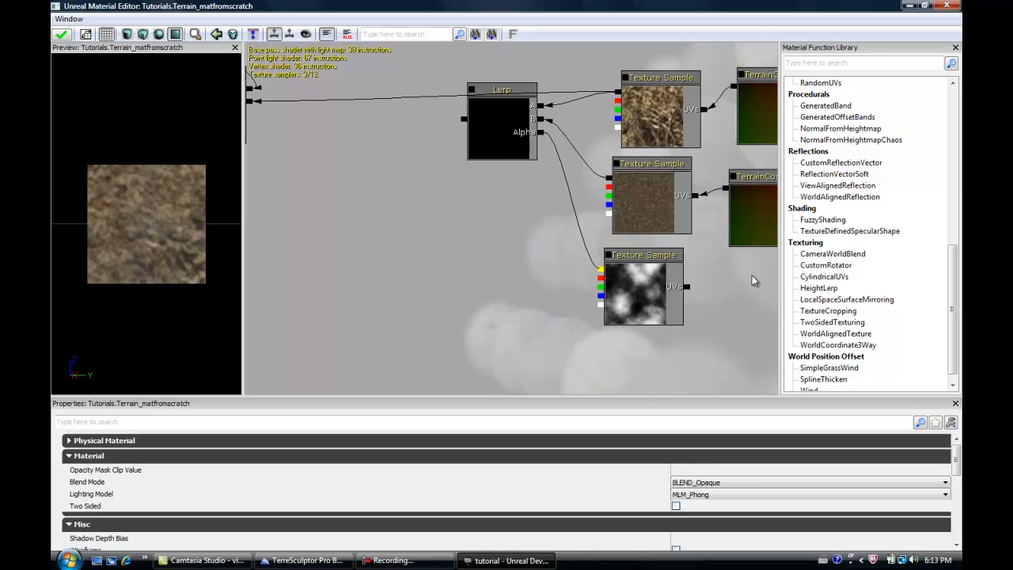
{"action": "left_click_drag", "start_coordinate": [752, 276], "coordinate": [679, 268]}
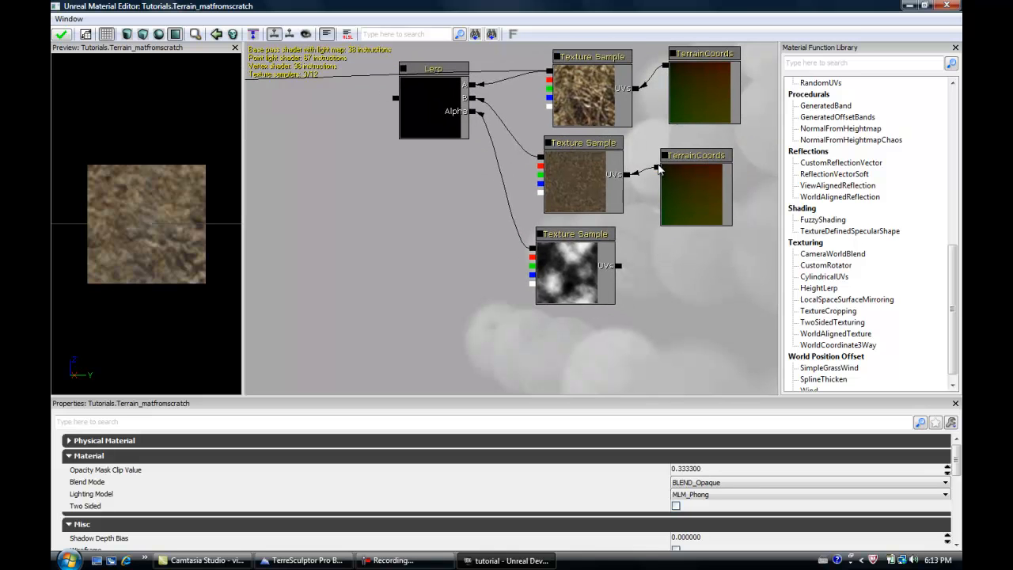
{"action": "left_click_drag", "start_coordinate": [657, 168], "coordinate": [619, 270]}
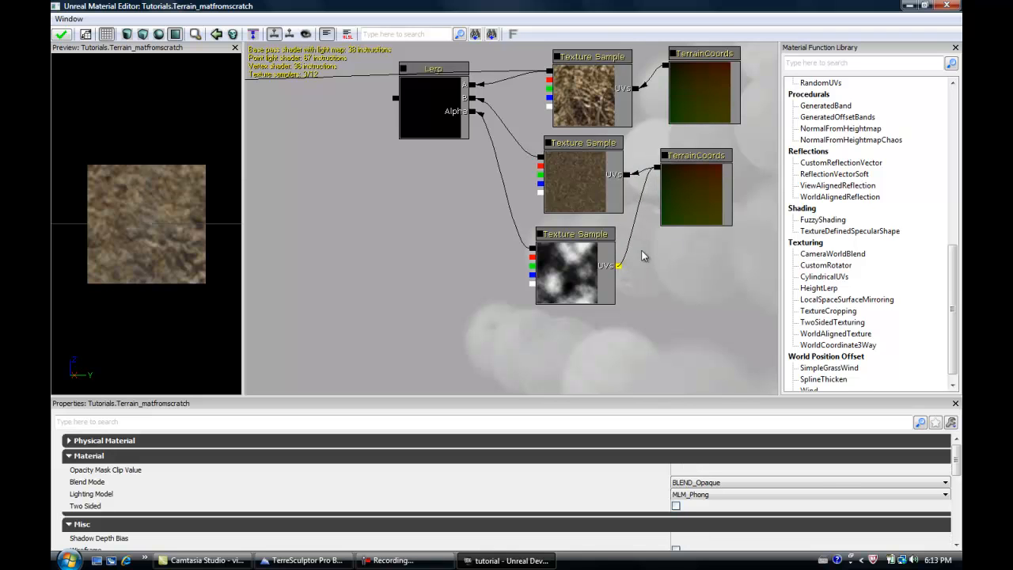
- Connect the Lerp's output to the Layer input of the Flats layer node in place of the grass texture, and apply the material
{"action": "left_click_drag", "start_coordinate": [495, 220], "coordinate": [520, 214]}
{"action": "left_click_drag", "start_coordinate": [441, 201], "coordinate": [376, 149]}
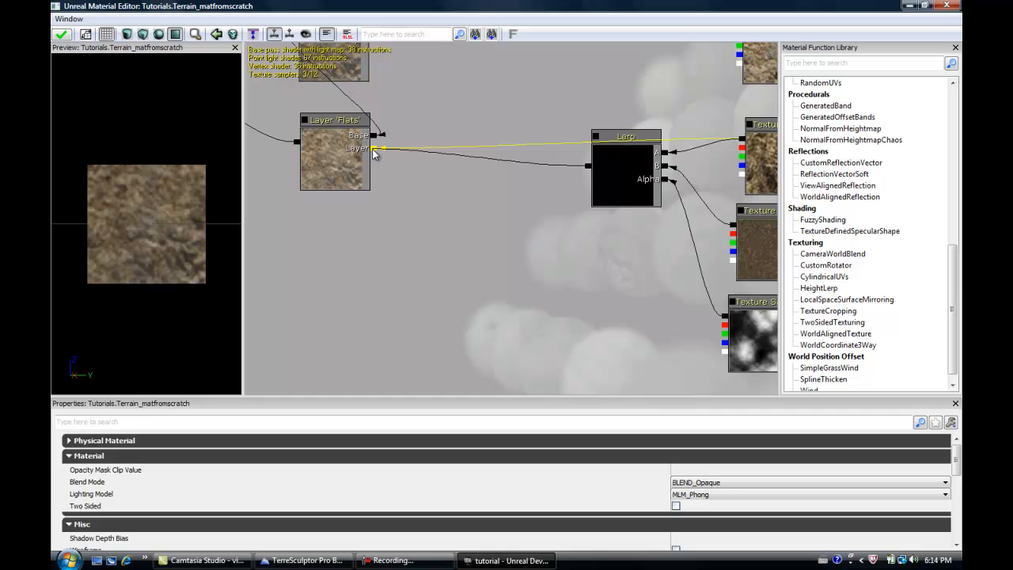
{"action": "left_click_drag", "start_coordinate": [376, 154], "coordinate": [375, 150]}
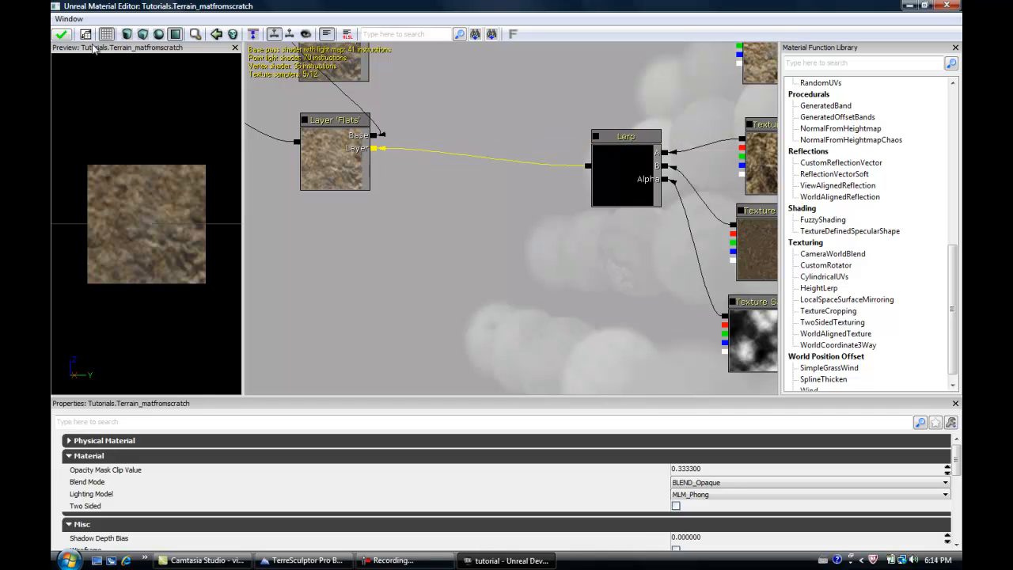
{"action": "left_click", "coordinate": [61, 34]}
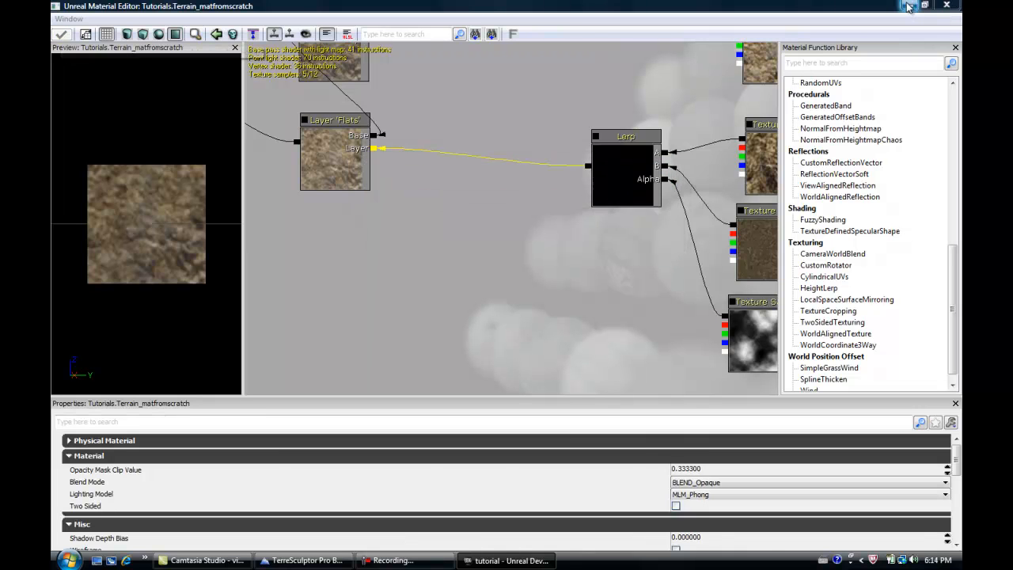
- Return to the level viewport and close the Content Browser to clear the view of the landscape
{"action": "left_click", "coordinate": [908, 6]}
{"action": "left_click_drag", "start_coordinate": [660, 104], "coordinate": [961, 271]}
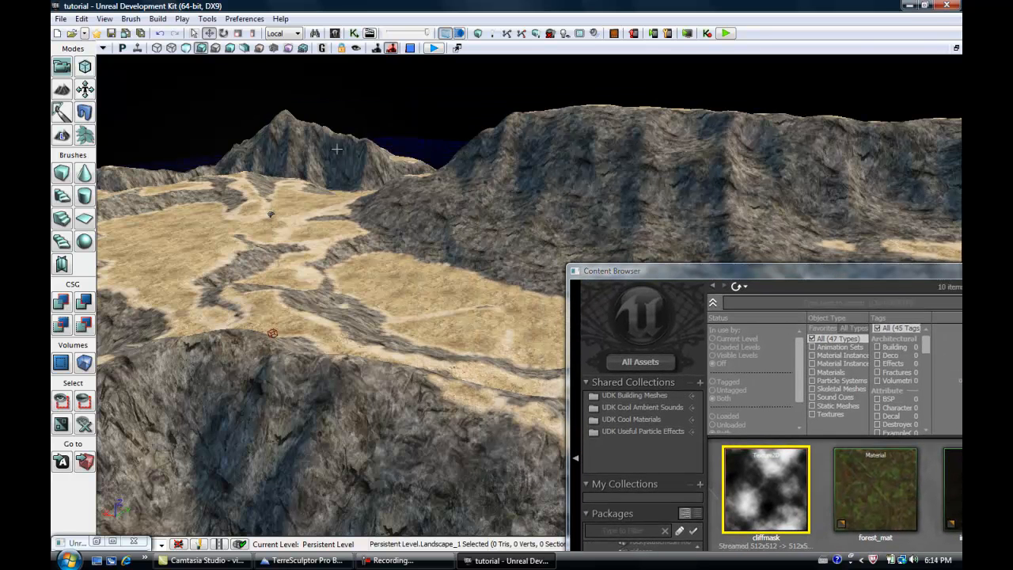
{"action": "right_click", "coordinate": [271, 108]}
{"action": "right_click_drag", "start_coordinate": [507, 278], "coordinate": [500, 250]}
{"action": "right_click_drag", "start_coordinate": [454, 201], "coordinate": [442, 223]}
{"action": "right_click", "coordinate": [484, 210]}
{"action": "left_click", "coordinate": [457, 207]}
{"action": "right_click", "coordinate": [475, 227]}
{"action": "double_click", "coordinate": [864, 273]}
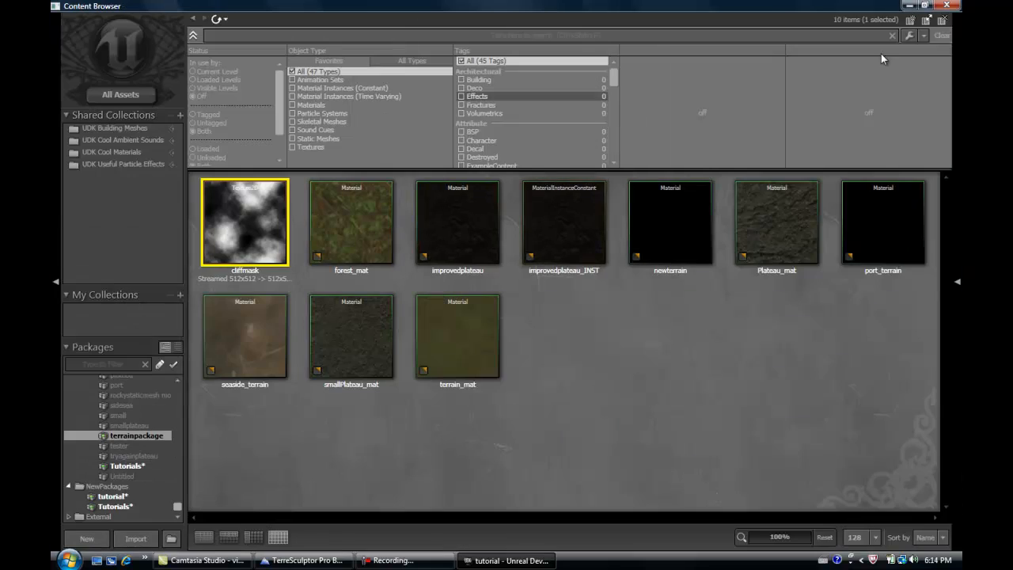
{"action": "left_click", "coordinate": [947, 5]}
- Examine how the grass and dirt blend across the landscape's flat areas, both up close and from a distance
{"action": "right_click_drag", "start_coordinate": [549, 167], "coordinate": [445, 106]}
{"action": "scroll", "coordinate": [445, 104], "scroll_direction": "up", "scroll_amount": 10}
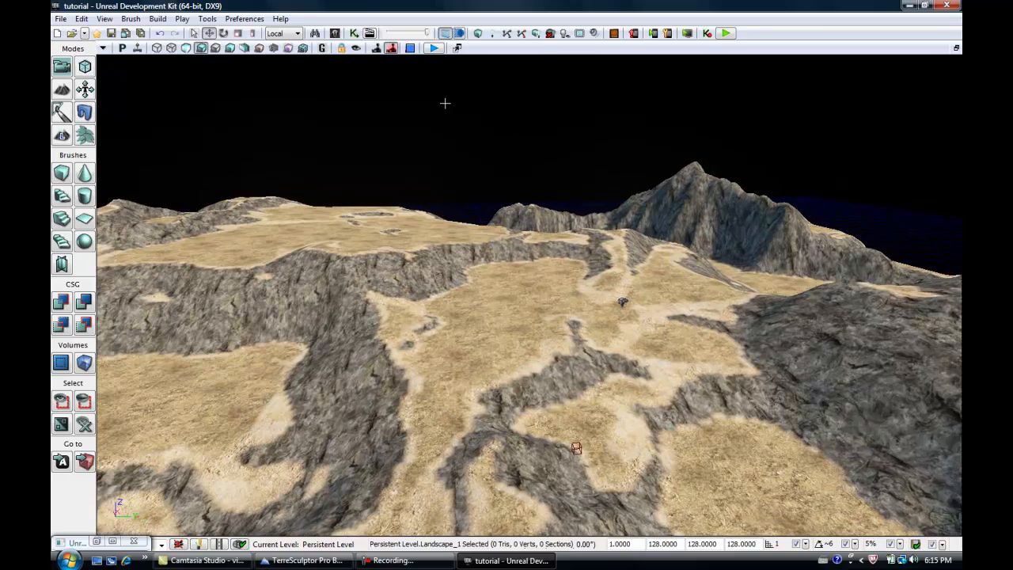
{"action": "scroll", "coordinate": [445, 104], "scroll_direction": "up", "scroll_amount": 2}
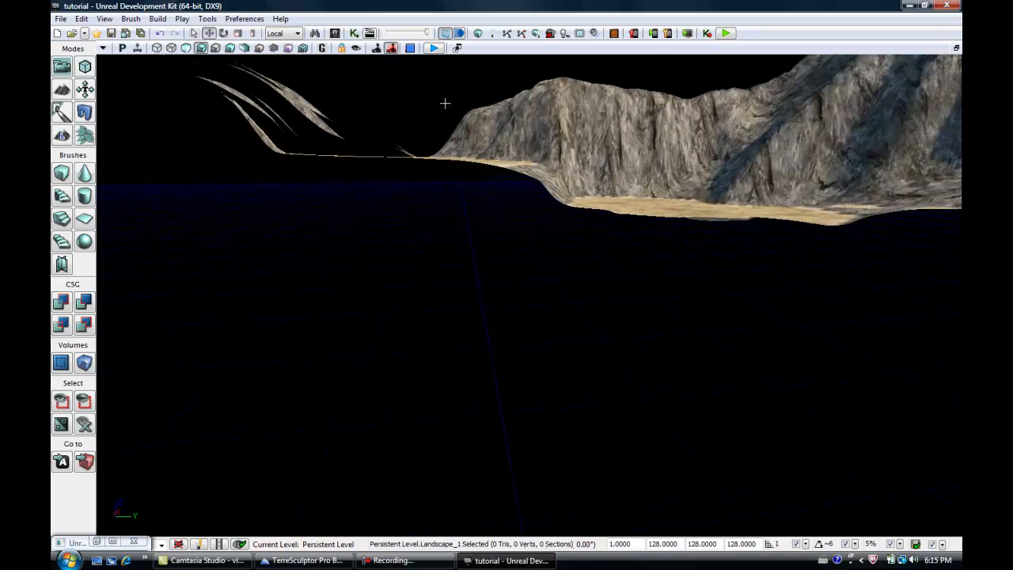
{"action": "scroll", "coordinate": [444, 104], "scroll_direction": "down", "scroll_amount": 10}
{"action": "right_click_drag", "start_coordinate": [445, 107], "coordinate": [435, 178]}
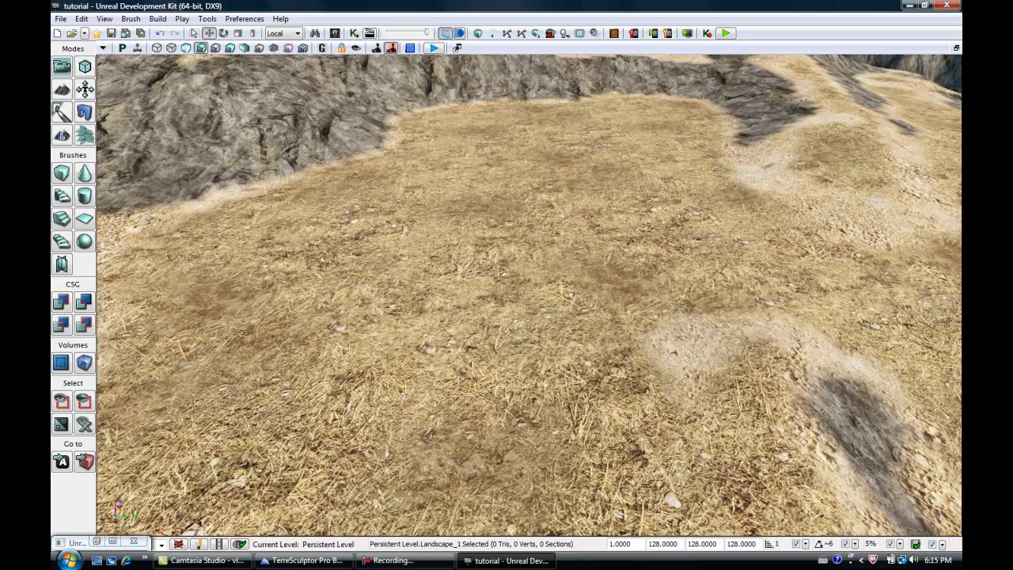
{"action": "right_click_drag", "start_coordinate": [435, 179], "coordinate": [464, 203]}
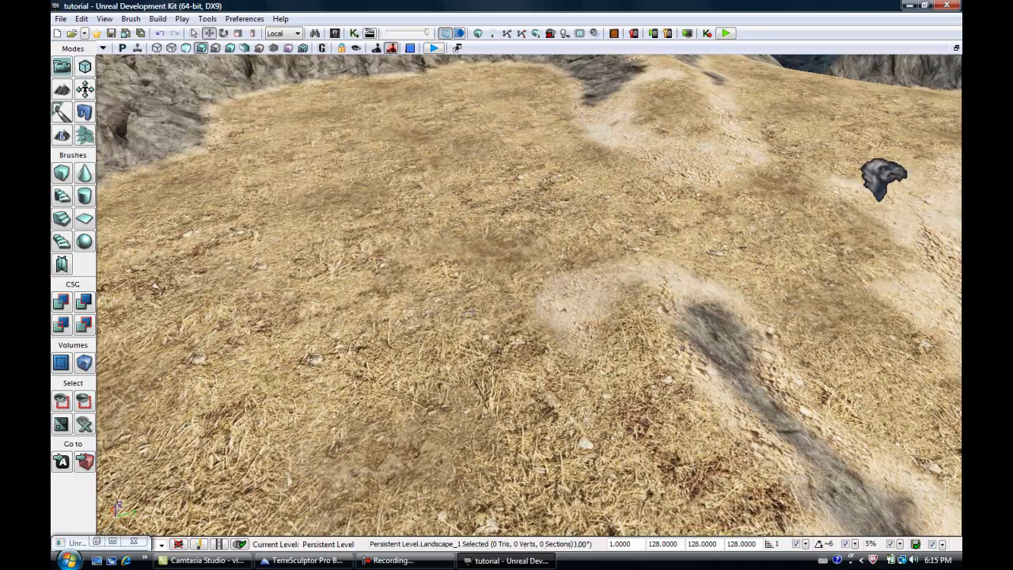
{"action": "right_click_drag", "start_coordinate": [477, 307], "coordinate": [491, 311]}
{"action": "scroll", "coordinate": [476, 306], "scroll_direction": "down", "scroll_amount": 12}
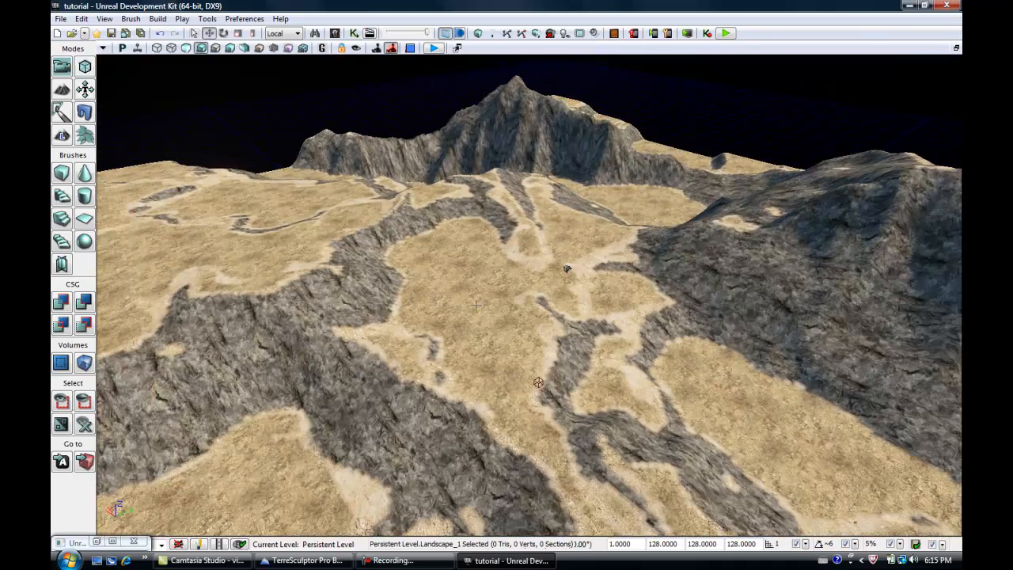
{"action": "scroll", "coordinate": [477, 306], "scroll_direction": "down", "scroll_amount": 5}
{"action": "right_click_drag", "start_coordinate": [438, 318], "coordinate": [389, 353]}
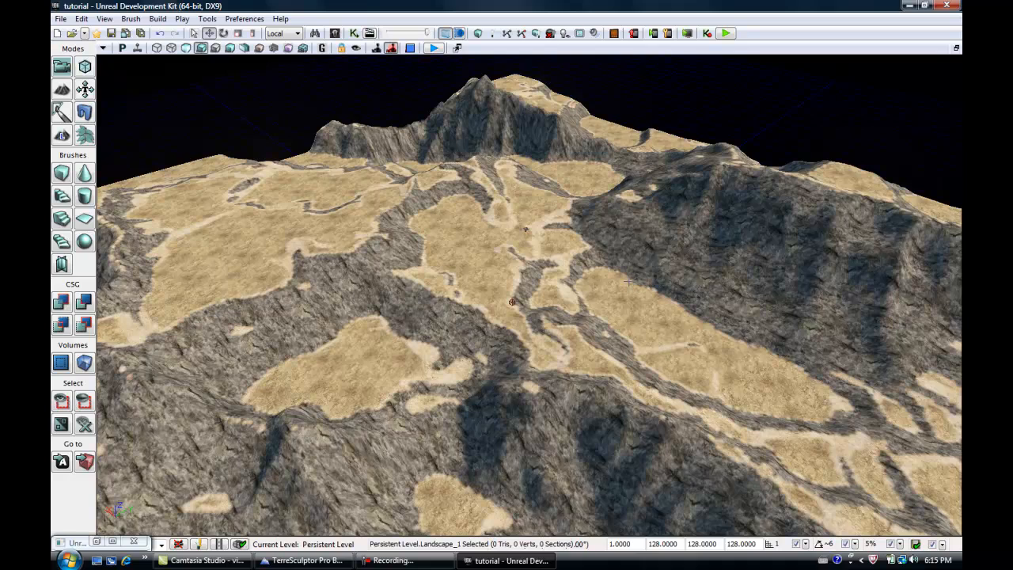
{"action": "scroll", "coordinate": [593, 301], "scroll_direction": "up", "scroll_amount": 5}
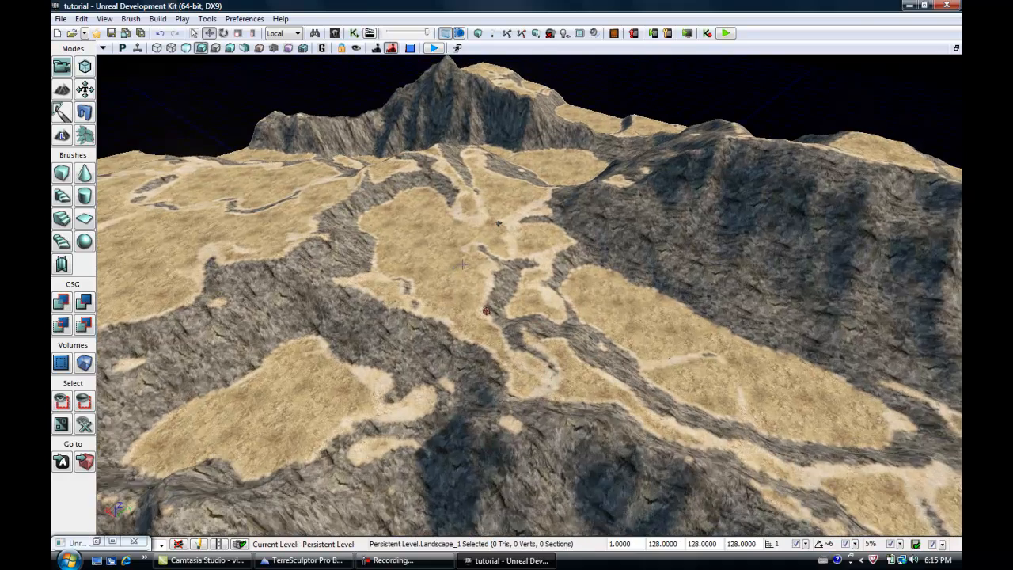
{"action": "scroll", "coordinate": [462, 265], "scroll_direction": "up", "scroll_amount": 3}
{"action": "scroll", "coordinate": [460, 264], "scroll_direction": "up", "scroll_amount": 3}
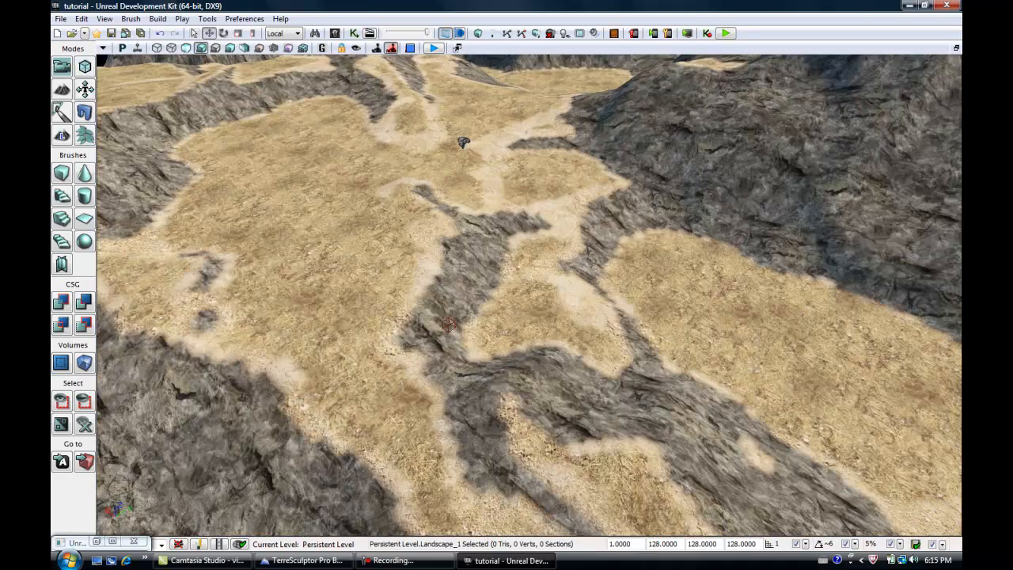
{"action": "scroll", "coordinate": [458, 264], "scroll_direction": "up", "scroll_amount": 6}
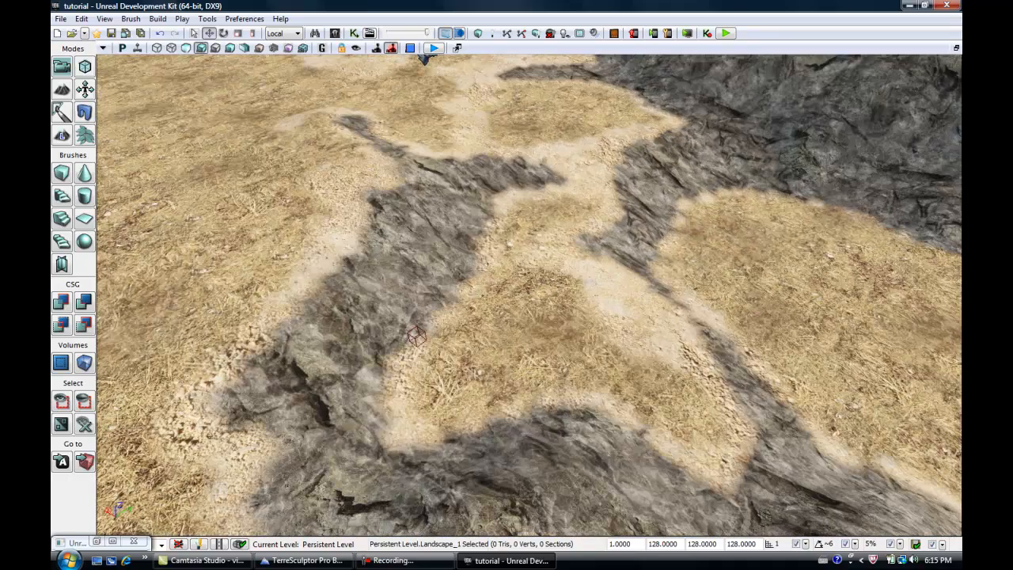
{"action": "scroll", "coordinate": [429, 197], "scroll_direction": "down", "scroll_amount": 6}
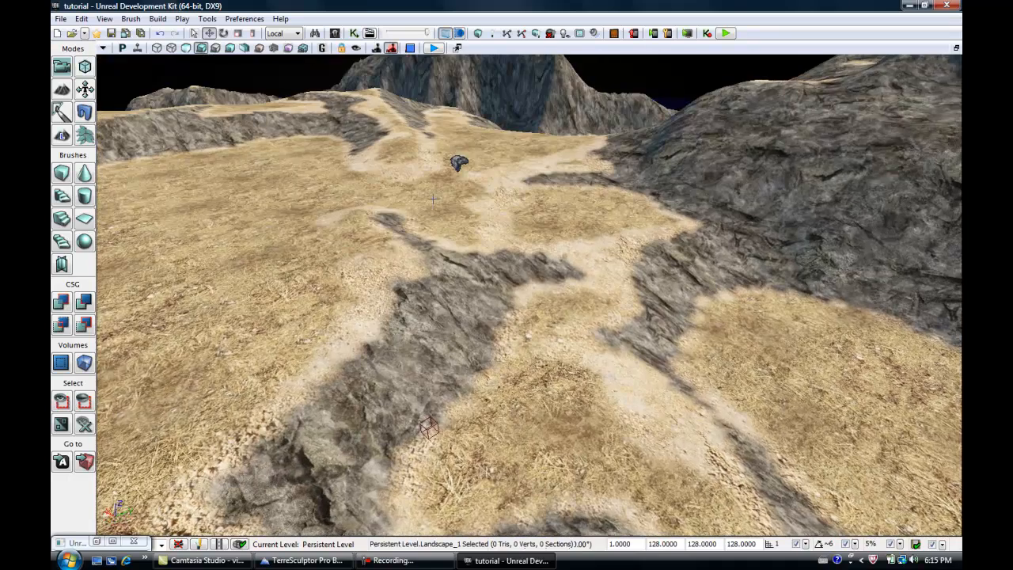
{"action": "right_click_drag", "start_coordinate": [418, 199], "coordinate": [411, 202]}
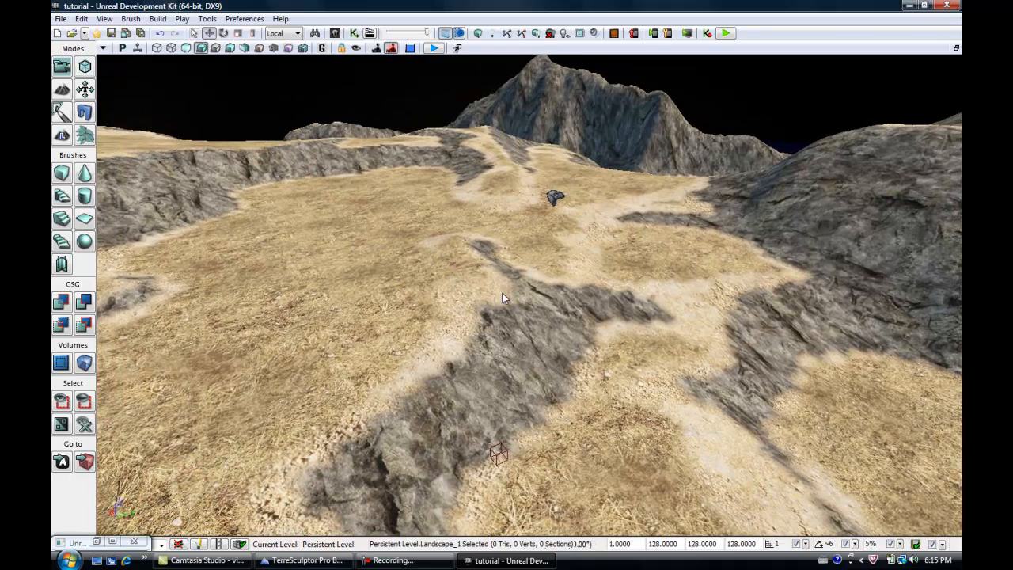
{"action": "scroll", "coordinate": [509, 300], "scroll_direction": "up", "scroll_amount": 6}
{"action": "scroll", "coordinate": [600, 305], "scroll_direction": "down", "scroll_amount": 6}
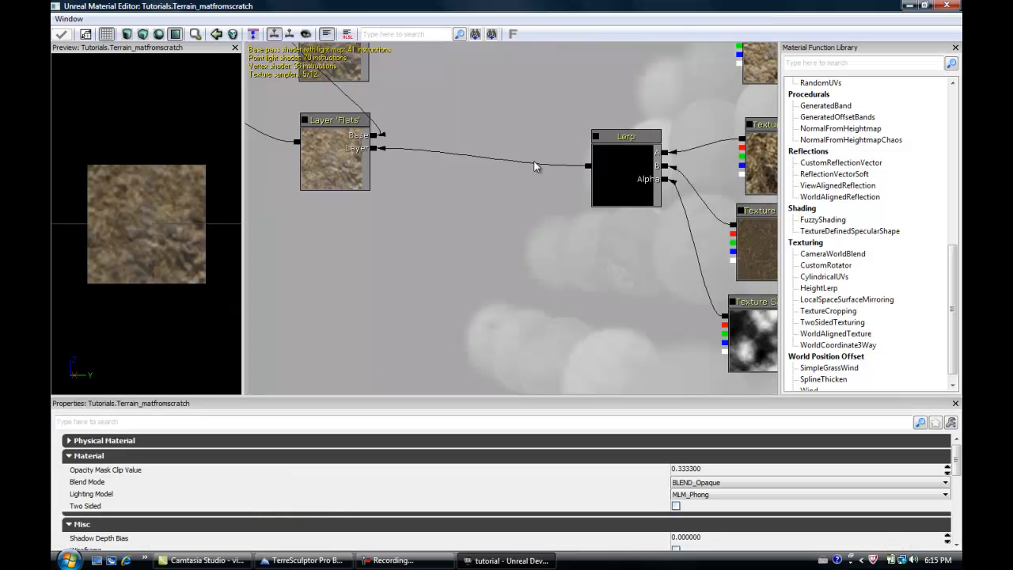
- Back in the material graph, duplicate the Flats layer's Lerp node and place the copy between the Edges layer and its Texture Sample
{"action": "left_click_drag", "start_coordinate": [518, 201], "coordinate": [493, 310]}
{"action": "scroll", "coordinate": [553, 201], "scroll_direction": "down", "scroll_amount": 2}
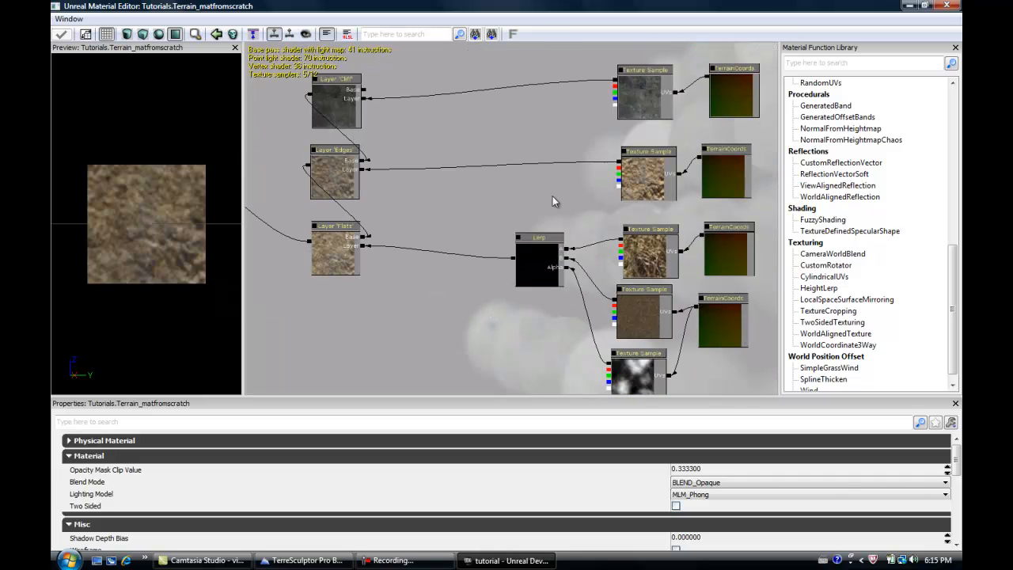
{"action": "left_click_drag", "start_coordinate": [575, 223], "coordinate": [601, 209]}
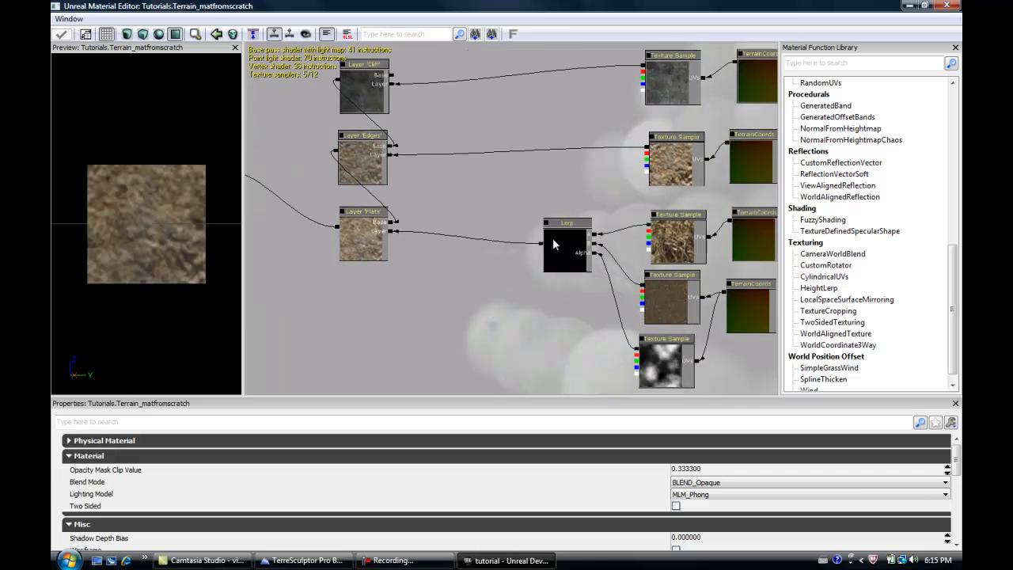
{"action": "left_click", "coordinate": [577, 251]}
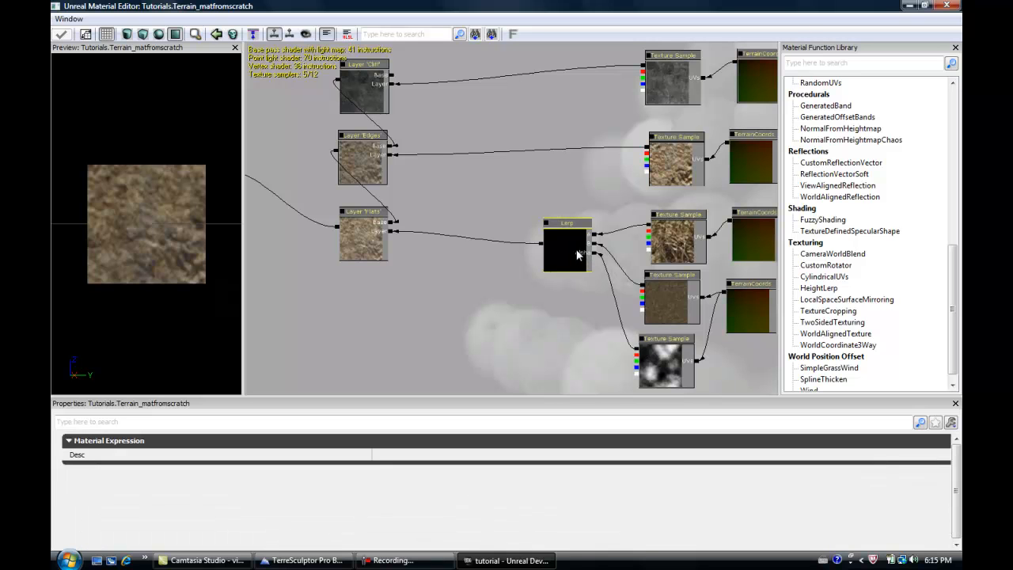
{"action": "key", "text": "ctrl+w"}
{"action": "left_click_drag", "start_coordinate": [583, 254], "coordinate": [562, 151], "text": "ctrl"}
- Connect the Edges texture, dirt and cliffmask samples to the new Lerp's A, B and Alpha, and its output to the Edges Layer input
{"action": "left_click_drag", "start_coordinate": [646, 151], "coordinate": [594, 154]}
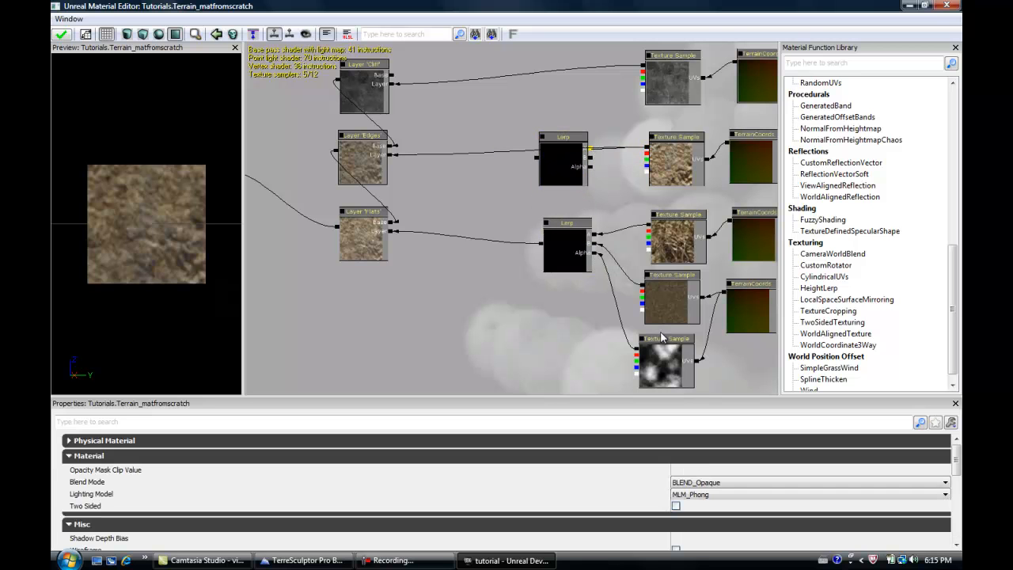
{"action": "left_click_drag", "start_coordinate": [637, 352], "coordinate": [589, 168]}
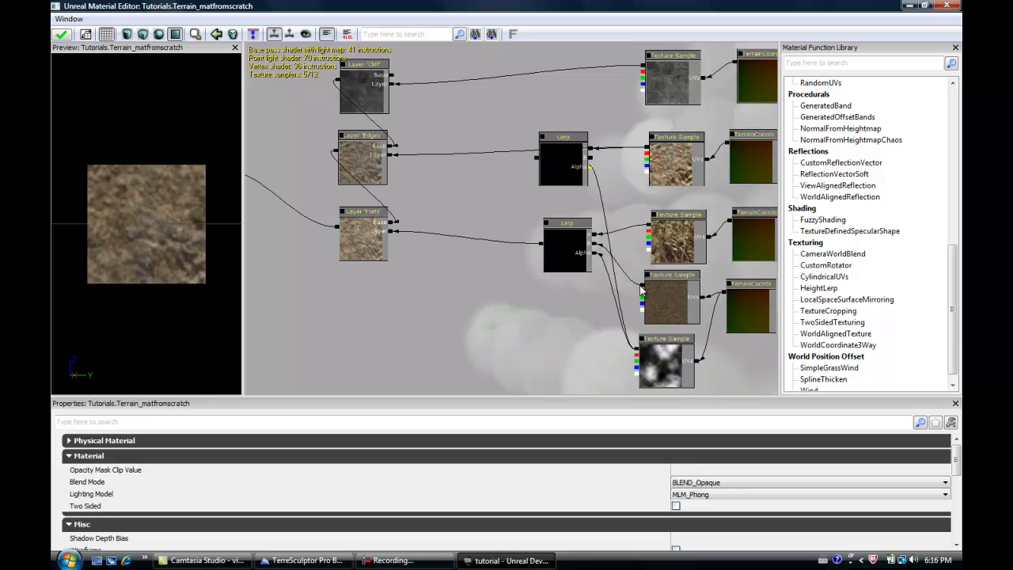
{"action": "left_click_drag", "start_coordinate": [641, 291], "coordinate": [589, 160]}
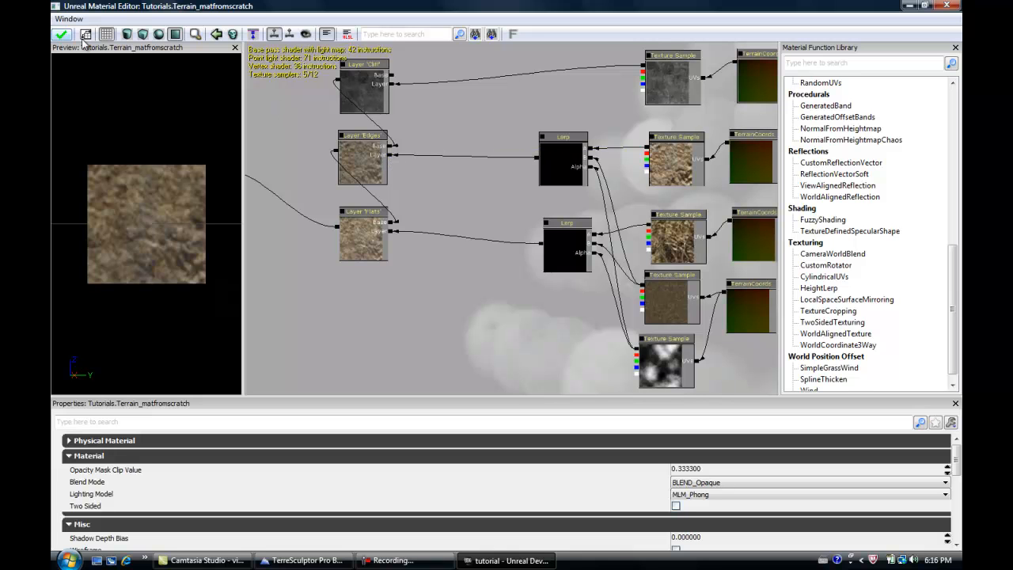
- Review the layer connections in the material graph, and return to the level viewport to inspect the landscape's edge areas
{"action": "left_click_drag", "start_coordinate": [502, 125], "coordinate": [464, 188]}
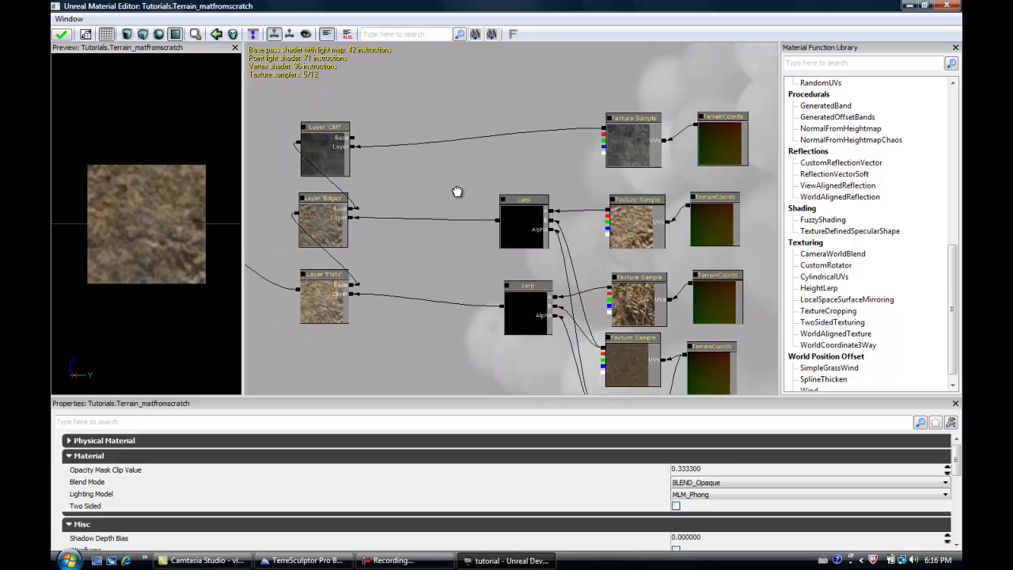
{"action": "left_click_drag", "start_coordinate": [567, 205], "coordinate": [590, 192]}
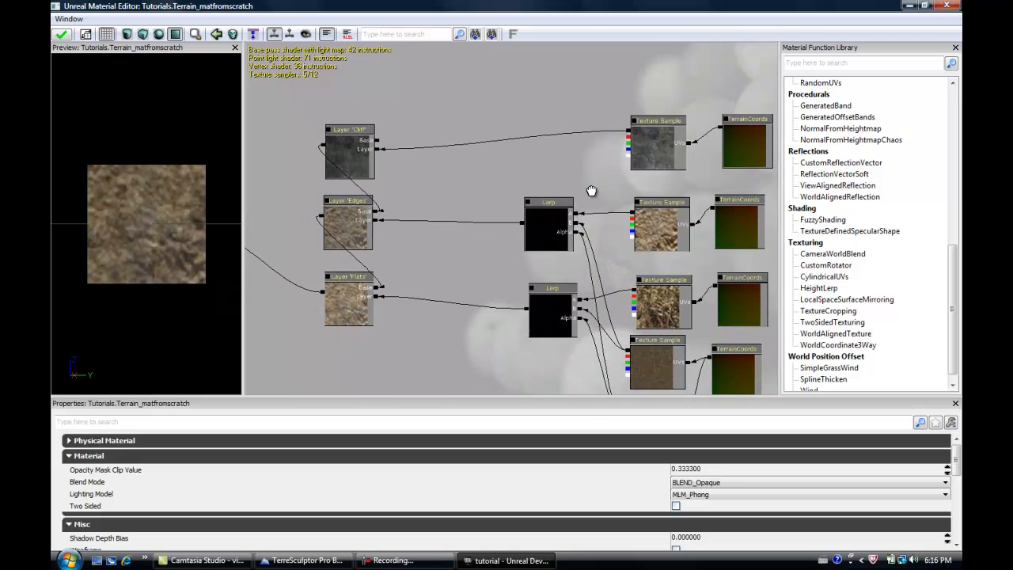
{"action": "left_click", "coordinate": [909, 6]}
{"action": "right_click_drag", "start_coordinate": [599, 174], "coordinate": [655, 267]}
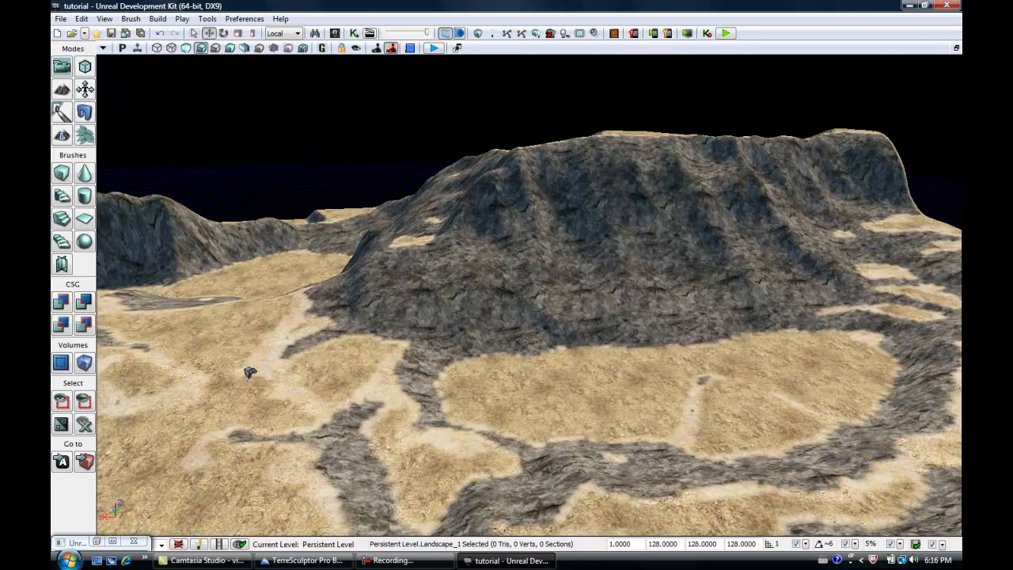
- Switch to TerreSculptor Pro, close the Noise Generator without generating anything, and view the Tutorialmap.r16 terrain from above
{"action": "left_click", "coordinate": [910, 7]}
{"action": "middle_click_drag", "start_coordinate": [420, 288], "coordinate": [482, 208]}
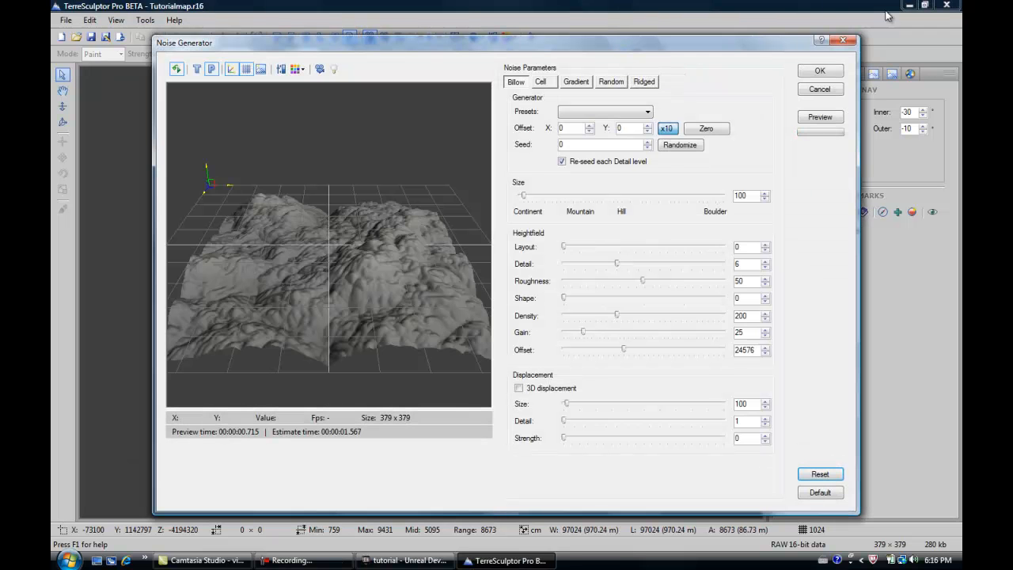
{"action": "left_click", "coordinate": [844, 39]}
{"action": "middle_click_drag", "start_coordinate": [414, 289], "coordinate": [434, 175]}
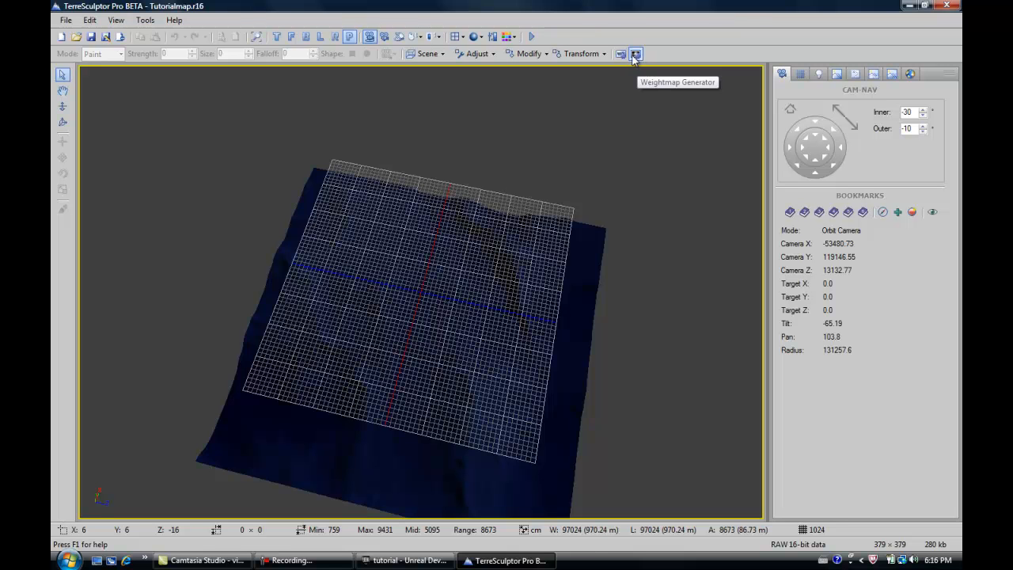
{"action": "middle_click_drag", "start_coordinate": [482, 211], "coordinate": [455, 263], "text": "alt"}
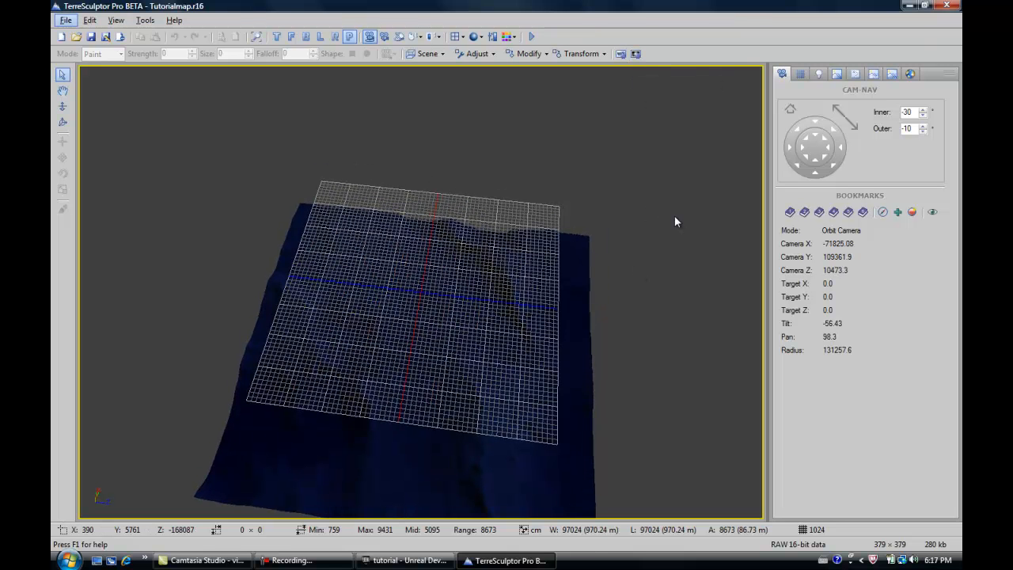
- Resample the terrain to a width and length of 512 with Best quality
{"action": "middle_click_drag", "start_coordinate": [560, 319], "coordinate": [485, 18], "text": "alt"}
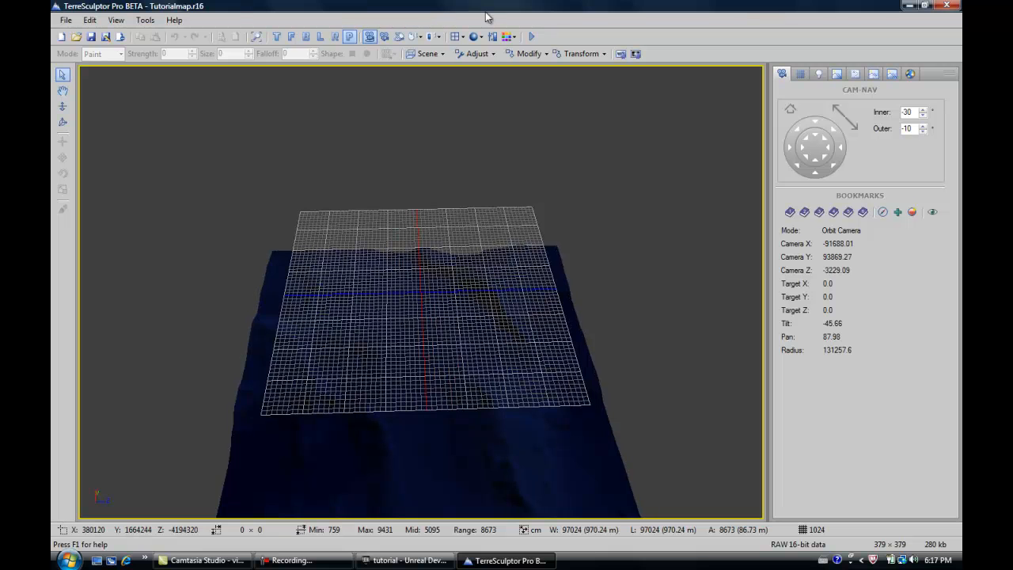
{"action": "left_click", "coordinate": [527, 54]}
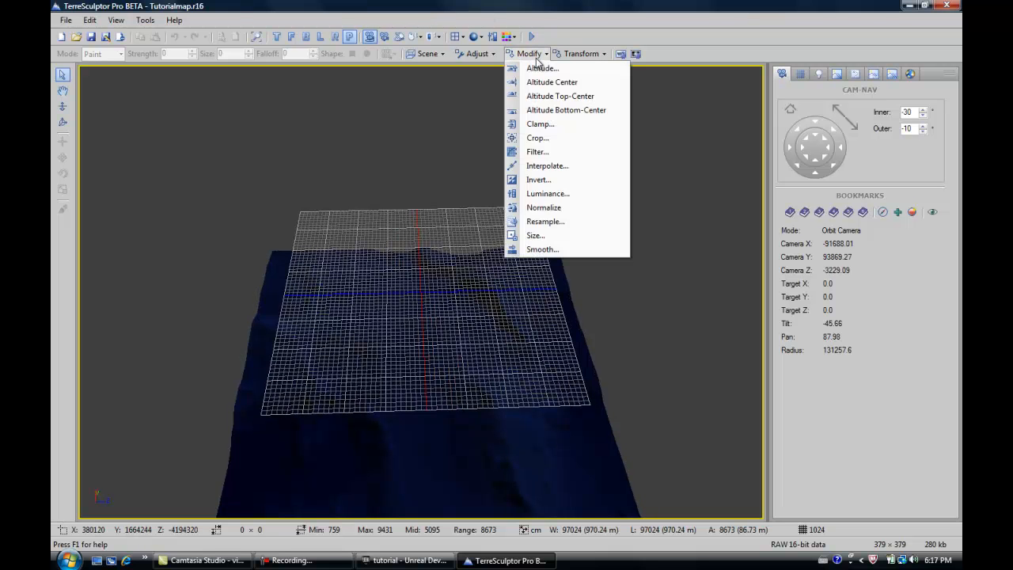
{"action": "left_click", "coordinate": [536, 224]}
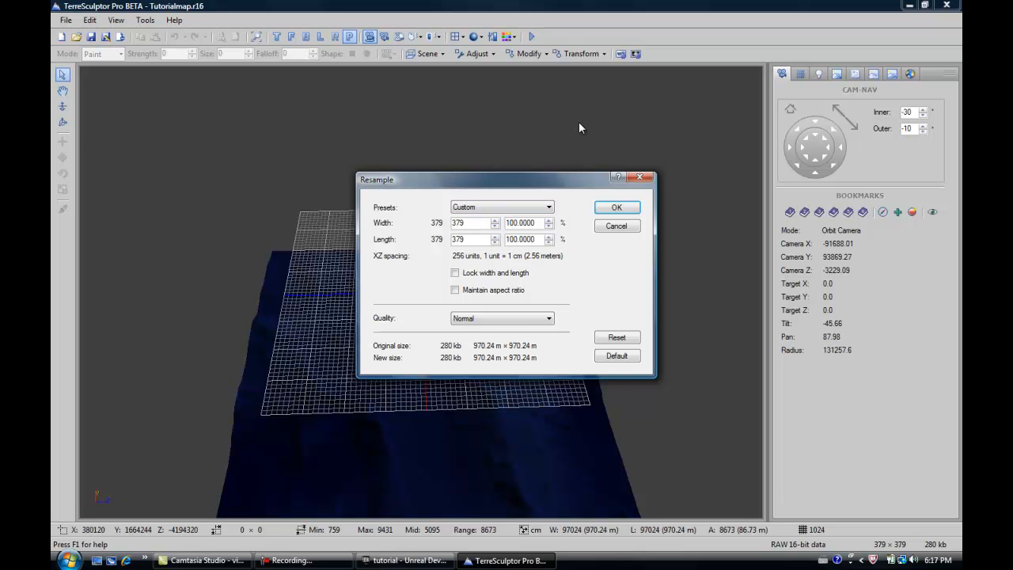
{"action": "left_click_drag", "start_coordinate": [474, 223], "coordinate": [421, 227]}
{"action": "key", "text": "Tab"}
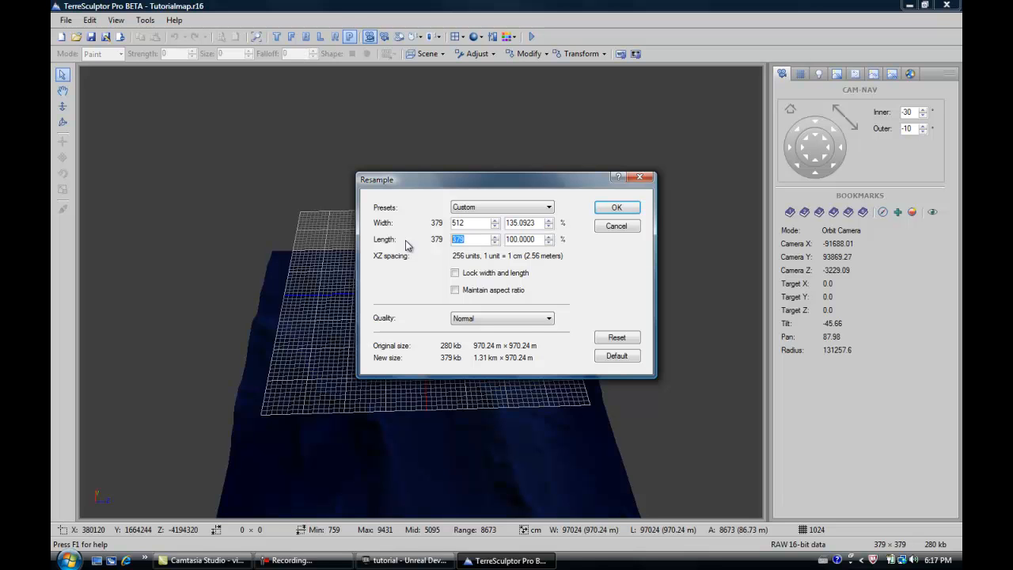
{"action": "type", "text": "512"}
{"action": "left_click", "coordinate": [529, 319]}
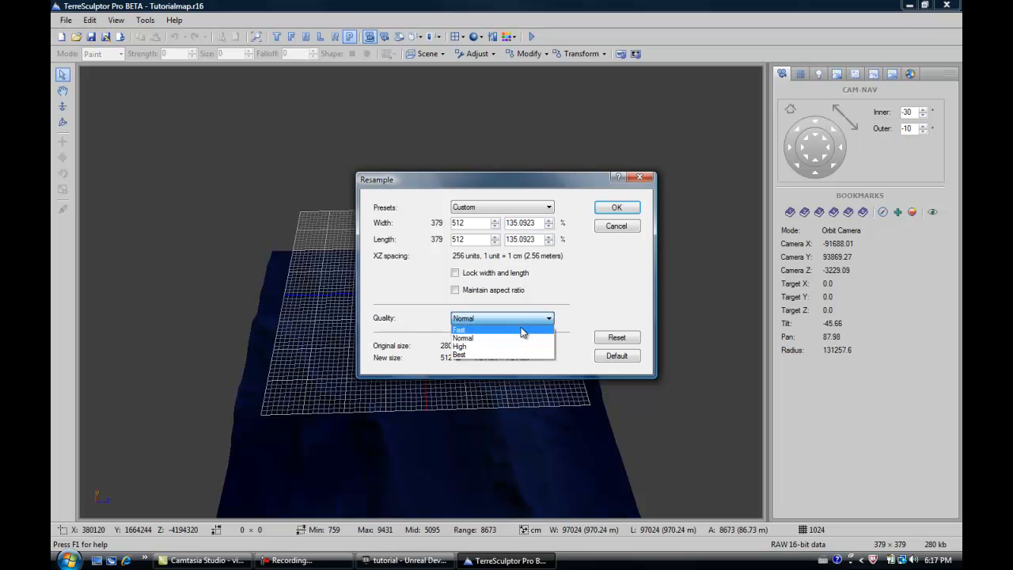
{"action": "left_click", "coordinate": [486, 354]}
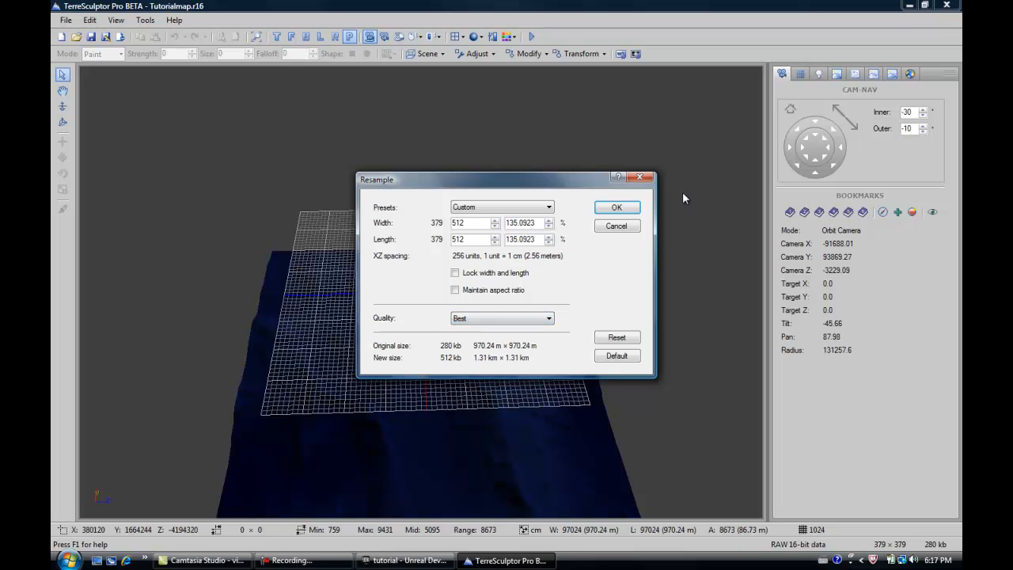
{"action": "left_click", "coordinate": [616, 208]}
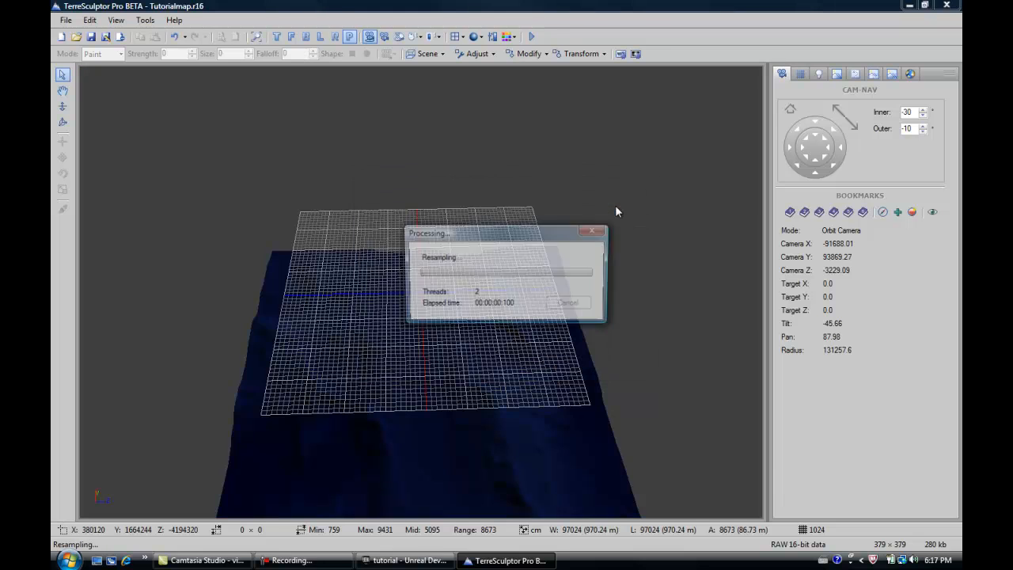
- In the Weightmap Generator, build a slope mask with 90° falloff and set its file format to Windows Bitmap 8-bit grayscale
{"action": "middle_click_drag", "start_coordinate": [422, 311], "coordinate": [422, 251]}
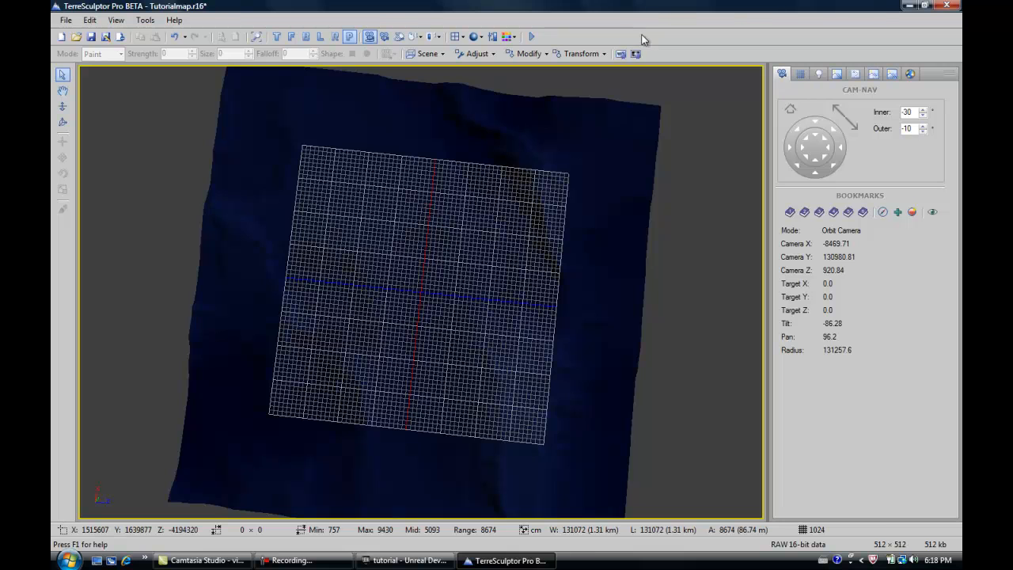
{"action": "left_click", "coordinate": [635, 54]}
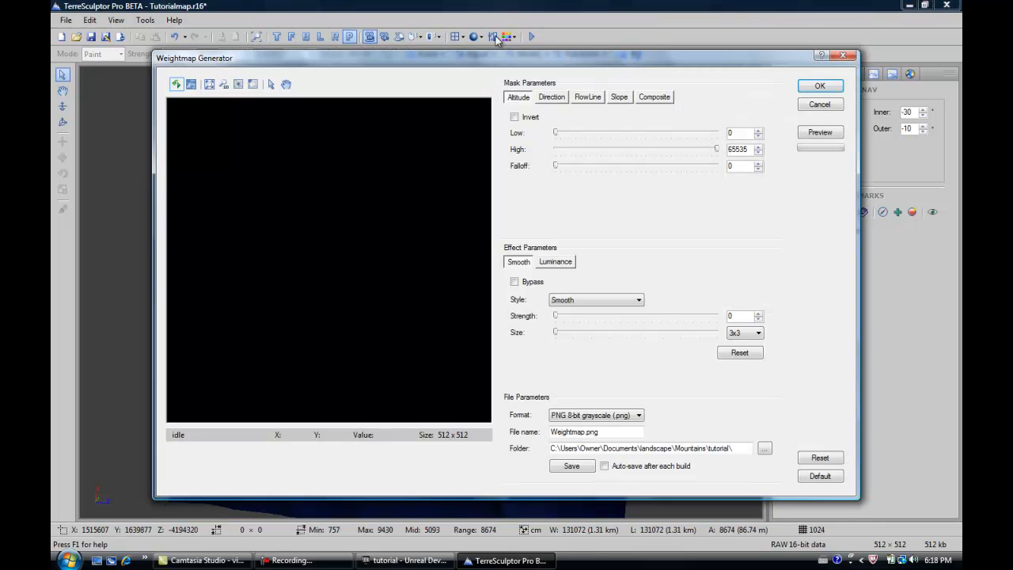
{"action": "left_click", "coordinate": [619, 98]}
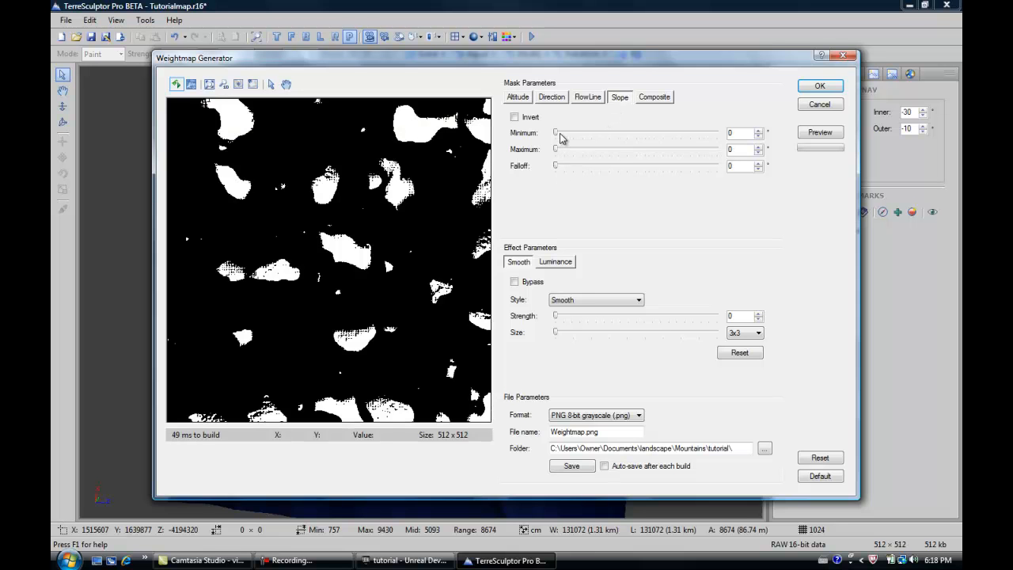
{"action": "left_click_drag", "start_coordinate": [555, 166], "coordinate": [751, 166]}
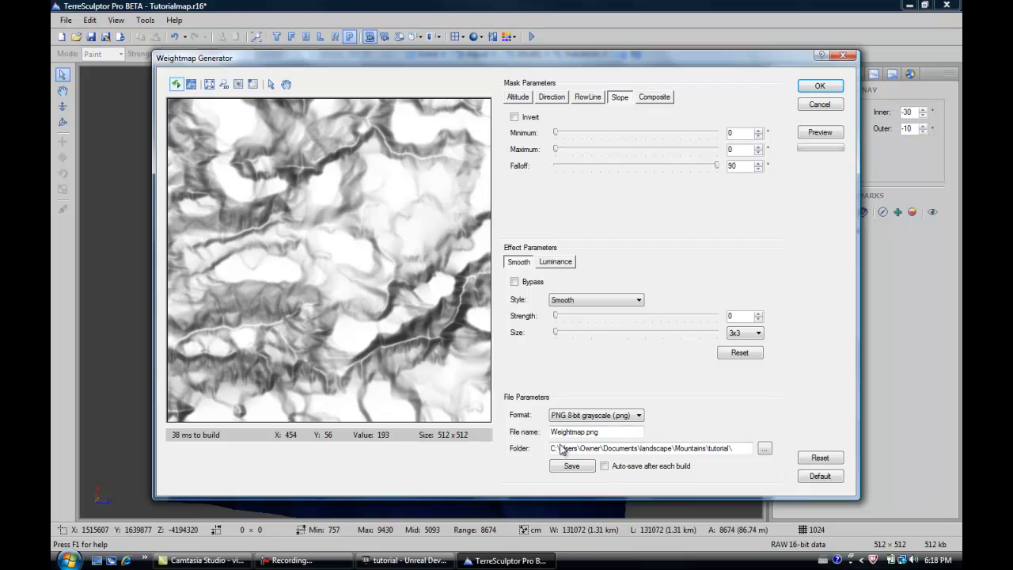
{"action": "left_click", "coordinate": [638, 416]}
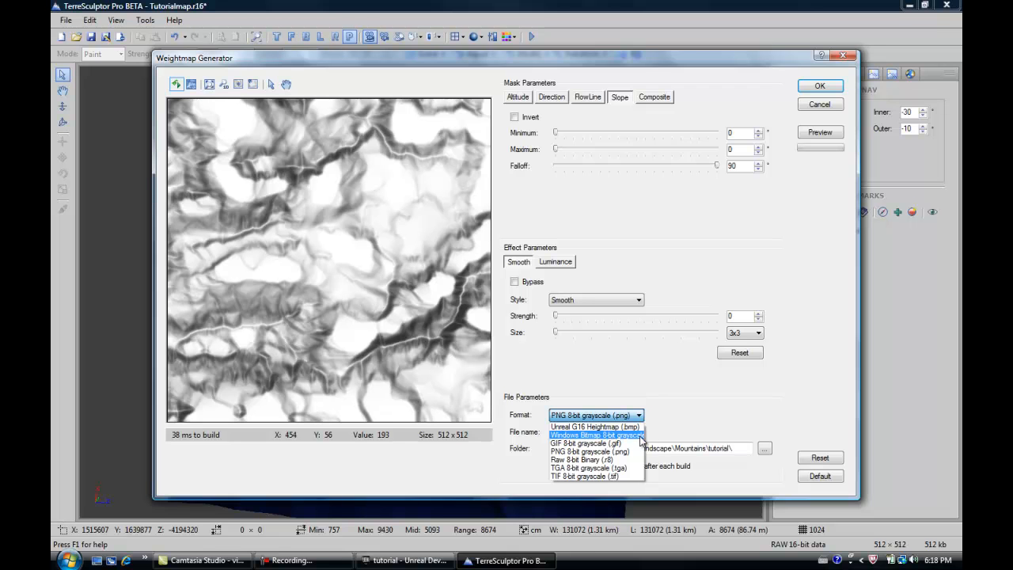
{"action": "left_click", "coordinate": [685, 413]}
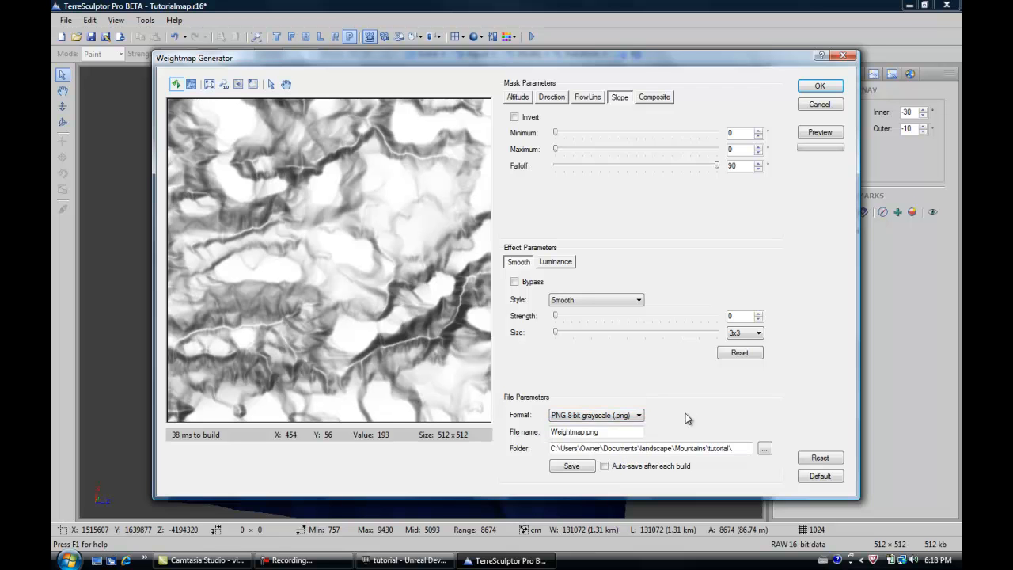
{"action": "left_click", "coordinate": [621, 415]}
{"action": "left_click", "coordinate": [609, 435]}
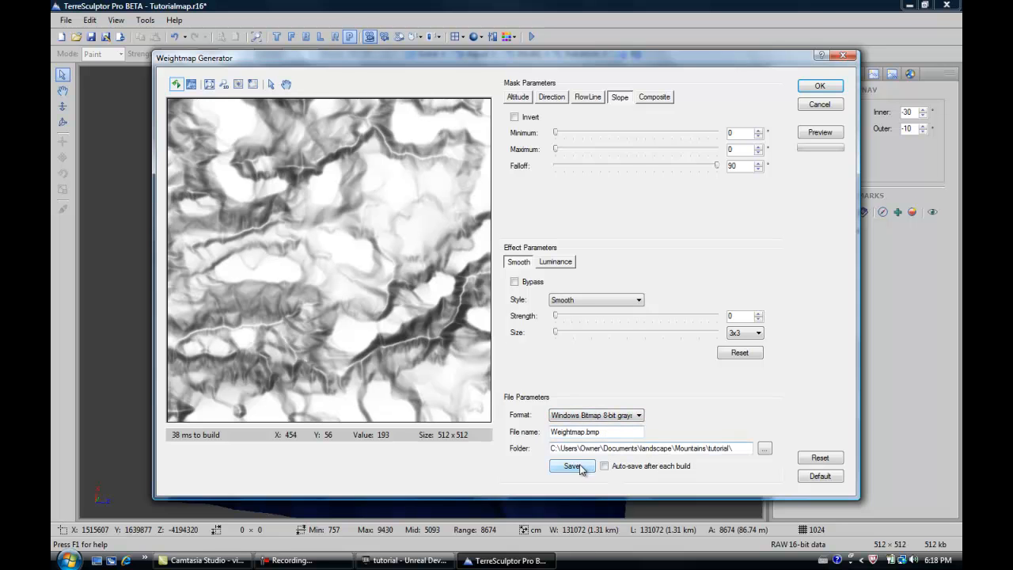
- Close the Weightmap Generator and the terrain window without saving the terrain file
{"action": "left_click", "coordinate": [844, 55]}
{"action": "left_click", "coordinate": [946, 7]}
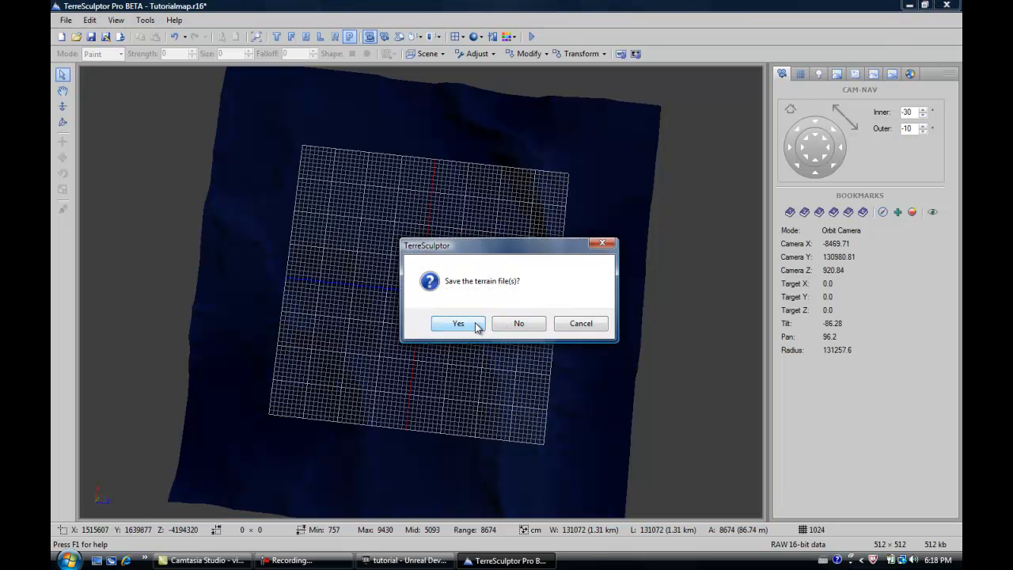
{"action": "left_click", "coordinate": [519, 323]}
{"action": "left_click", "coordinate": [487, 323]}
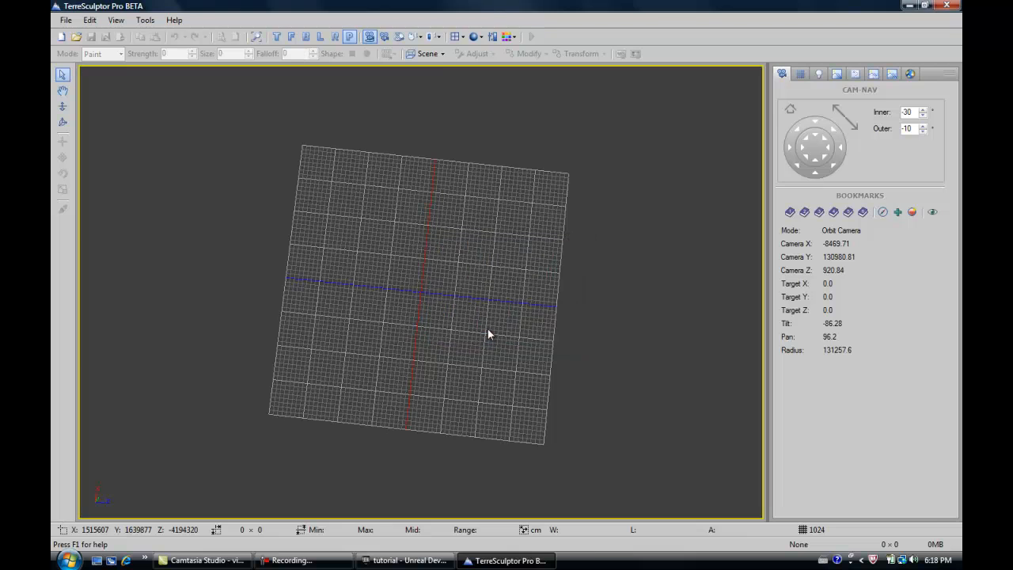
- Switch back to Unreal Development Kit and select the mask2 texture from the Tutorials package in the Content Browser
{"action": "left_click", "coordinate": [403, 560]}
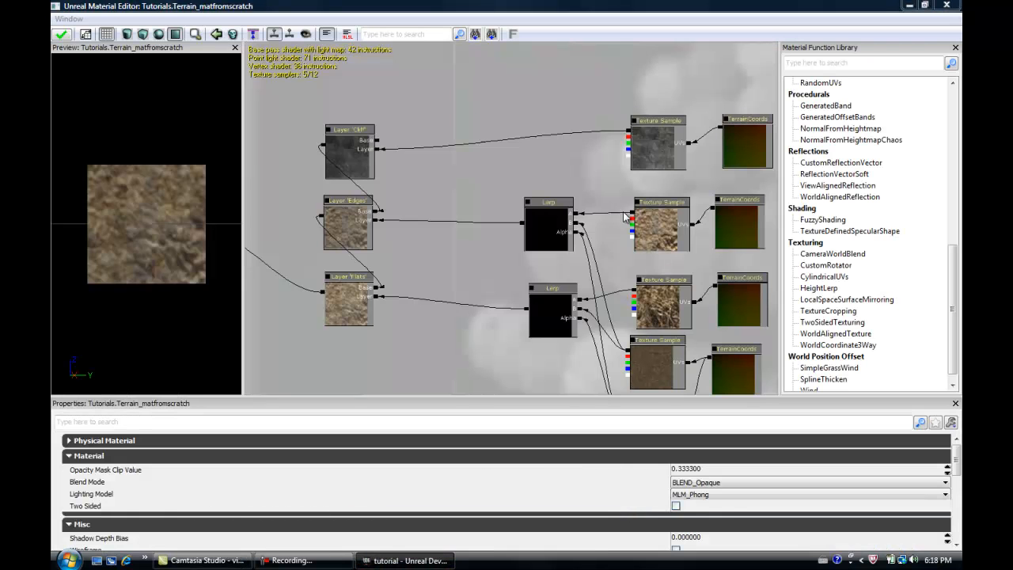
{"action": "left_click_drag", "start_coordinate": [617, 226], "coordinate": [586, 136]}
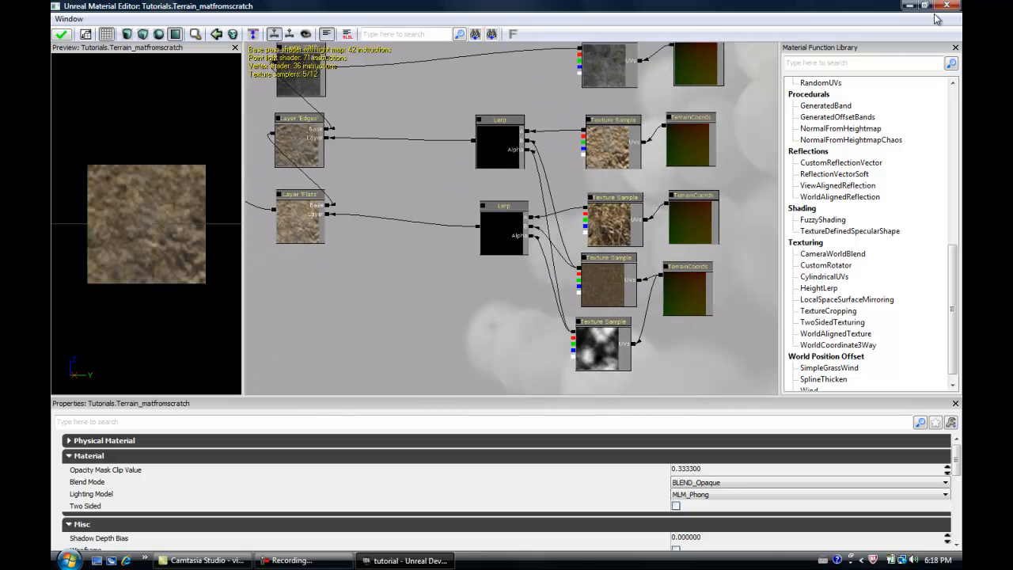
{"action": "left_click", "coordinate": [909, 5]}
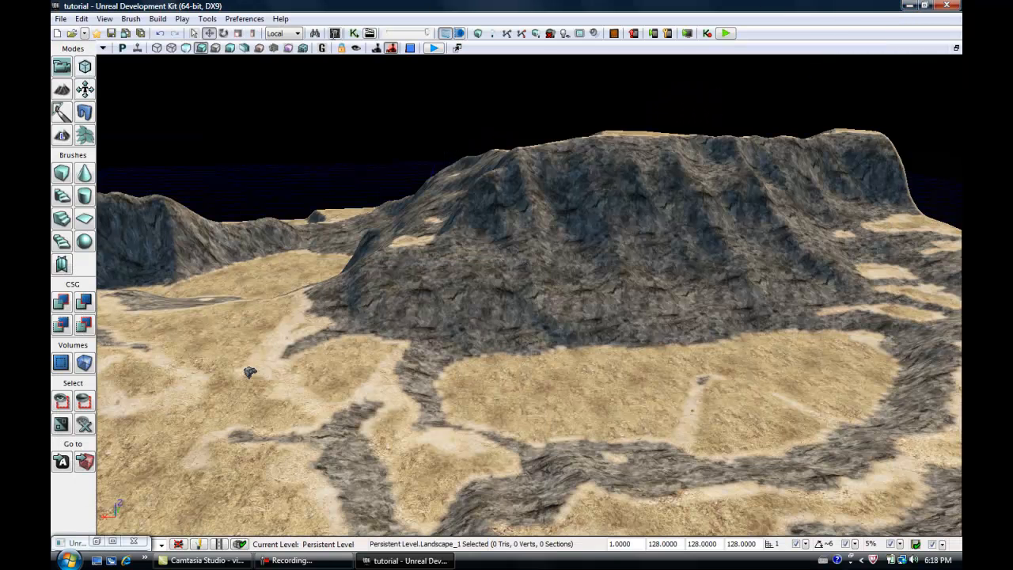
{"action": "left_click", "coordinate": [334, 33]}
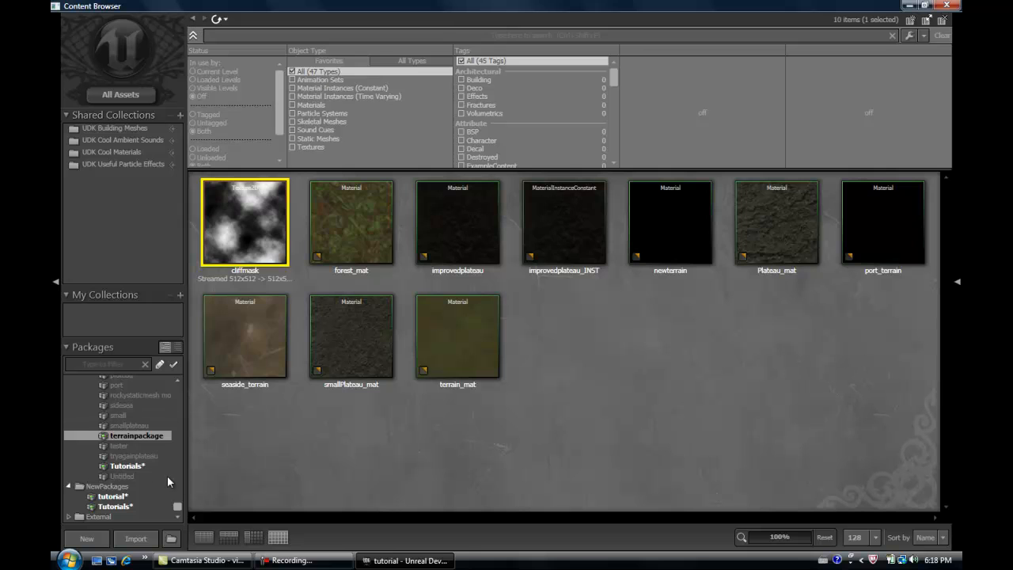
{"action": "left_click", "coordinate": [135, 466]}
{"action": "left_click", "coordinate": [440, 215]}
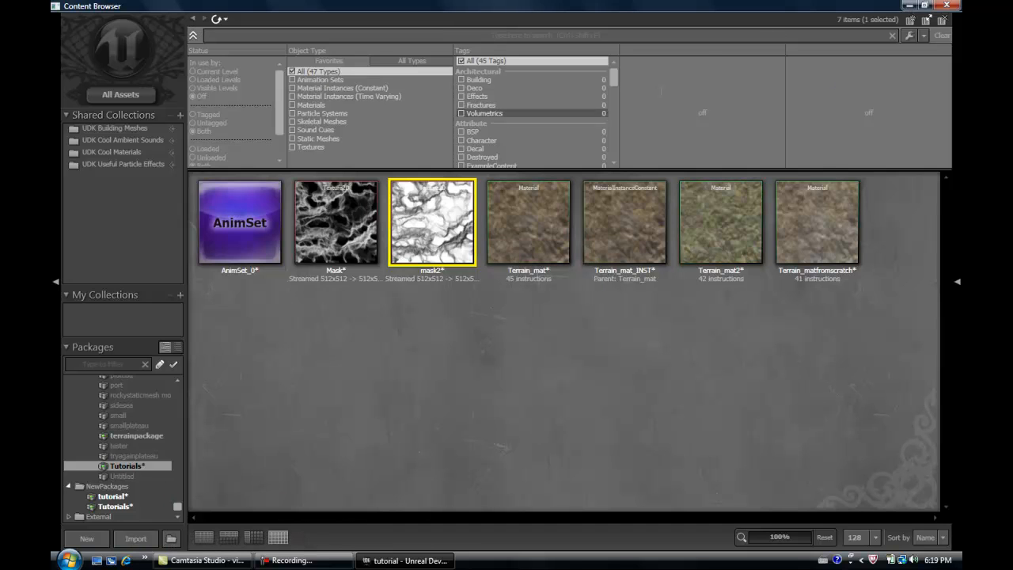
- Add mask2 to the material graph as a Texture Sample, spaced well above the Cliff layer's rock sample
{"action": "left_click", "coordinate": [924, 6]}
{"action": "left_click_drag", "start_coordinate": [775, 264], "coordinate": [791, 140]}
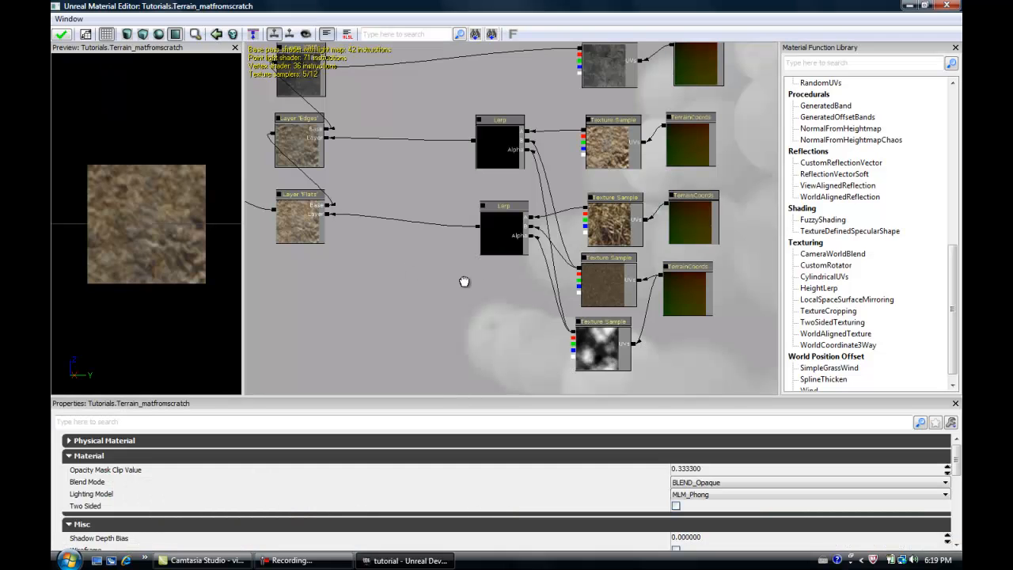
{"action": "left_click_drag", "start_coordinate": [512, 318], "coordinate": [519, 443]}
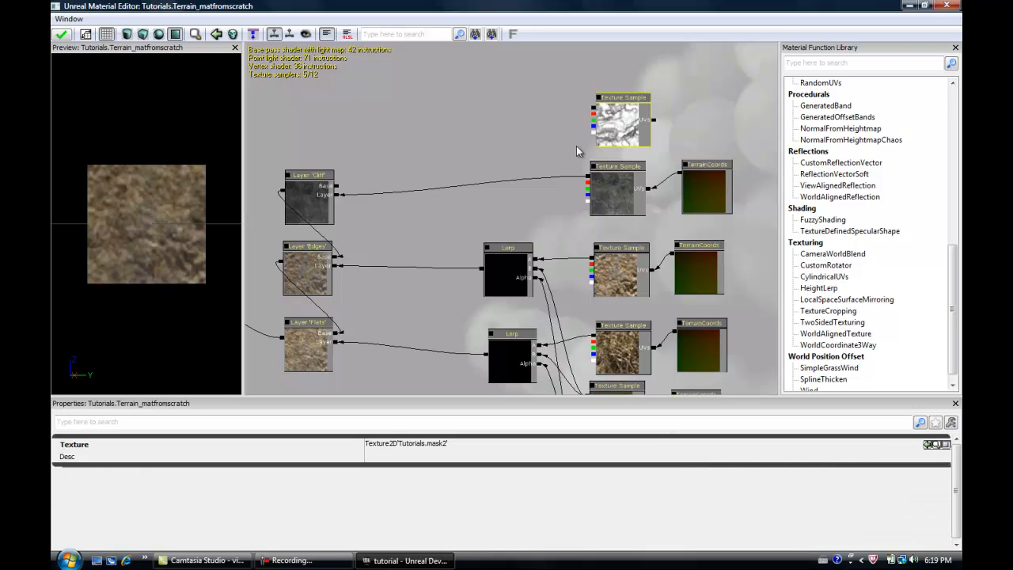
{"action": "left_click_drag", "start_coordinate": [553, 200], "coordinate": [531, 272]}
{"action": "left_click_drag", "start_coordinate": [600, 179], "coordinate": [592, 116], "text": "ctrl"}
{"action": "left_click", "coordinate": [617, 275]}
{"action": "left_click_drag", "start_coordinate": [655, 192], "coordinate": [668, 157]}
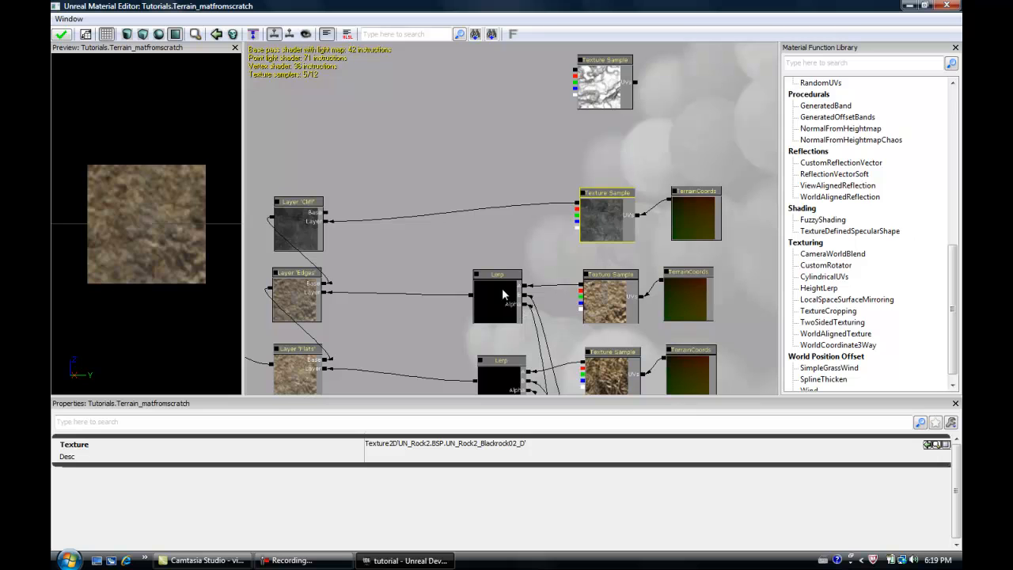
- Duplicate the Edges layer's Lerp node and place the copy between the Cliff layer and its Texture Sample
{"action": "left_click_drag", "start_coordinate": [500, 284], "coordinate": [513, 301]}
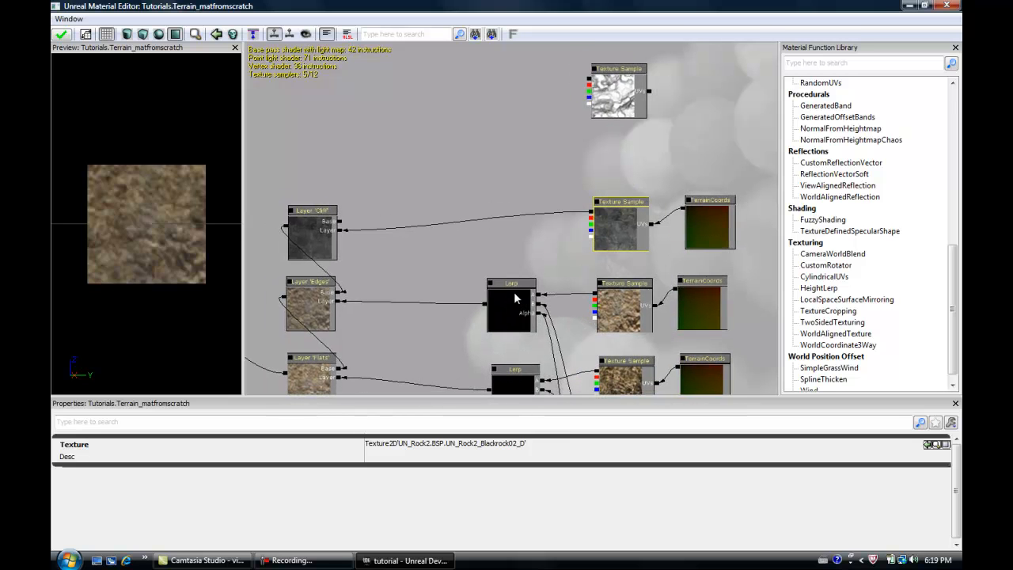
{"action": "left_click", "coordinate": [513, 297]}
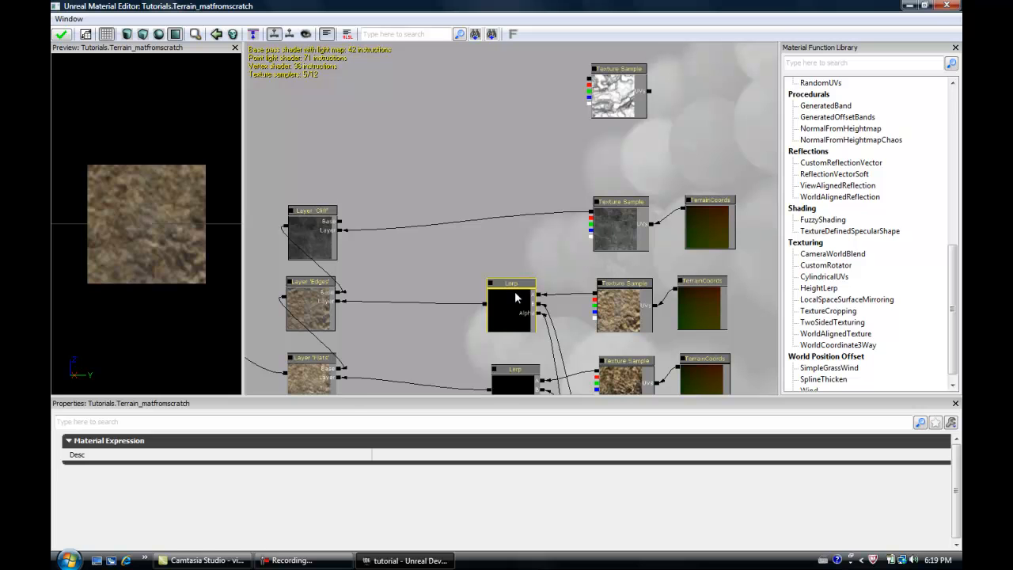
{"action": "key", "text": "ctrl+w"}
{"action": "left_click_drag", "start_coordinate": [516, 307], "coordinate": [459, 131]}
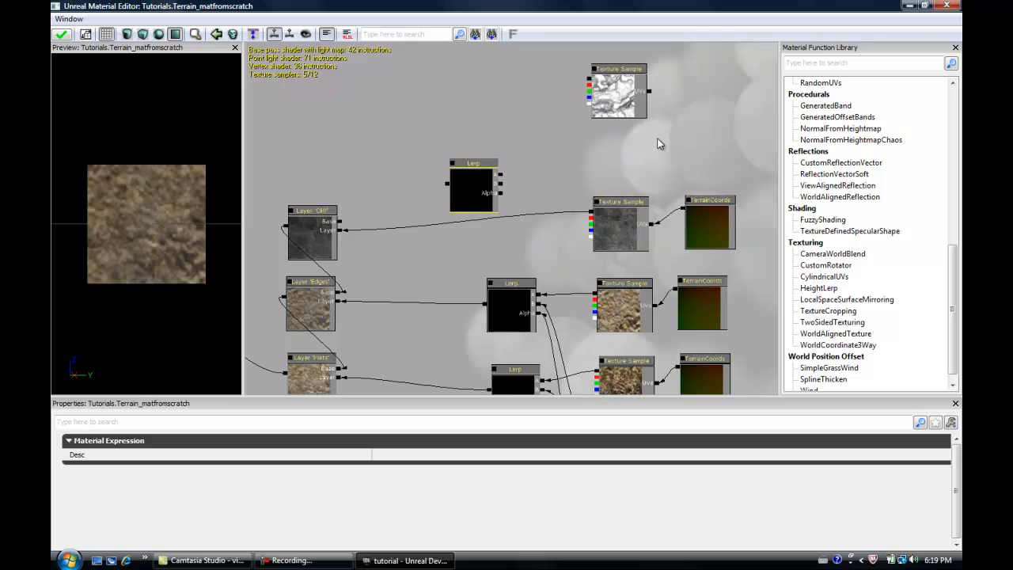
- Bring the Content Browser into full view to examine the Tutorials package's mask textures, and return to the material graph
{"action": "left_click", "coordinate": [907, 7]}
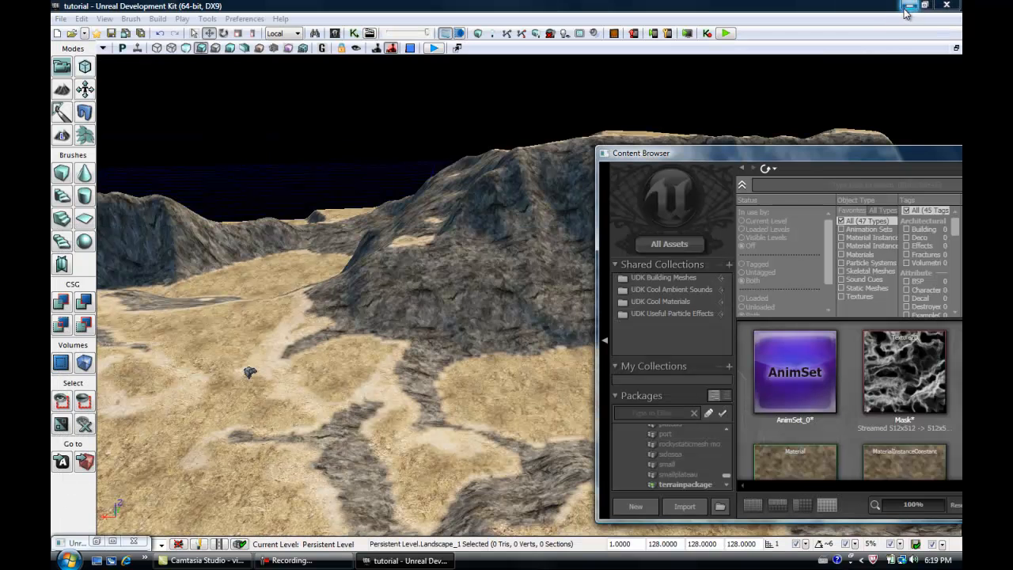
{"action": "left_click_drag", "start_coordinate": [740, 154], "coordinate": [482, 40]}
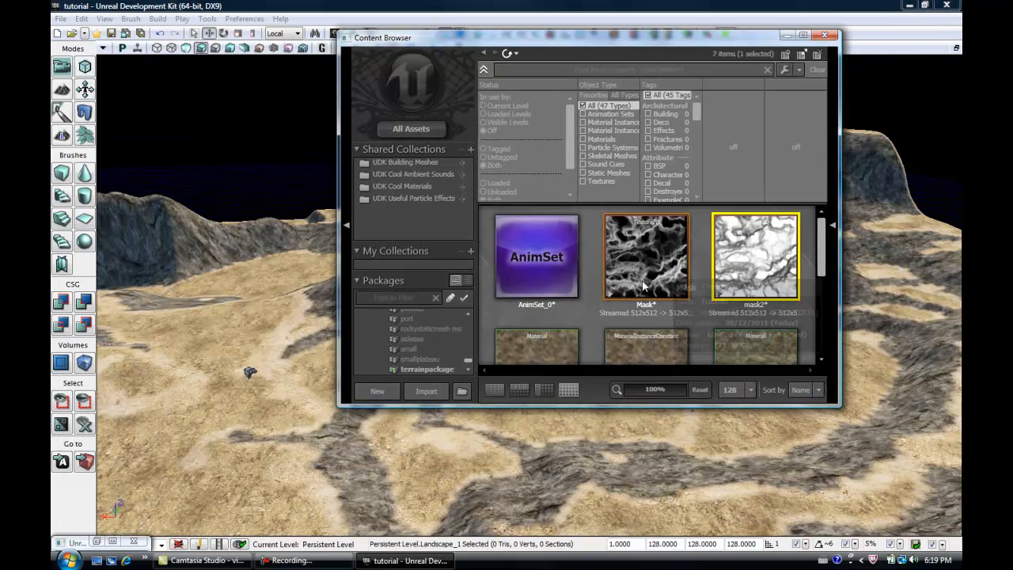
{"action": "left_click", "coordinate": [109, 543]}
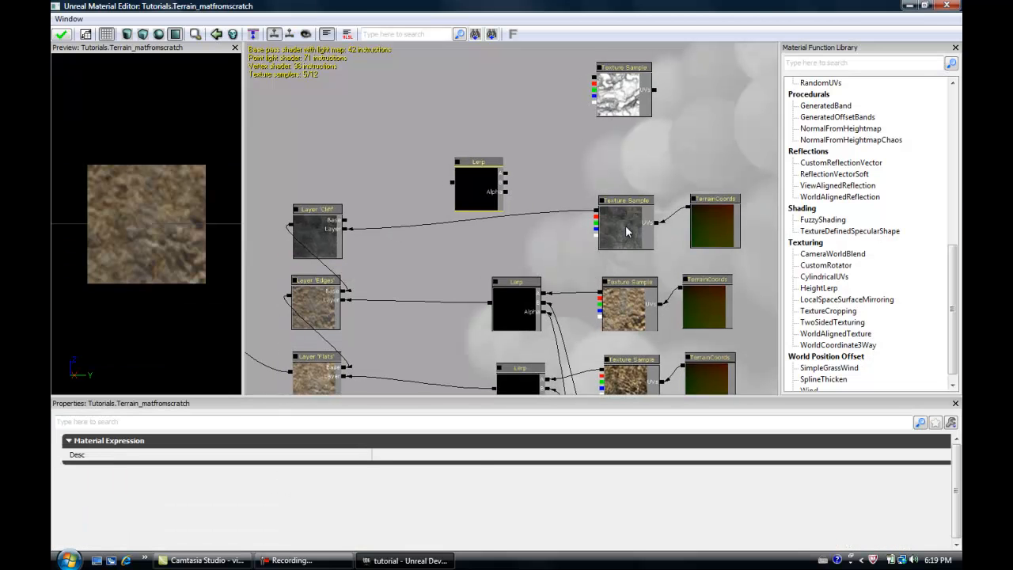
- Locate the Cliff sample's texture in the Content Browser, preview T_UN_Rock2_BSP_Rock02_Spec from the same package, and return to the material graph
{"action": "left_click", "coordinate": [626, 231]}
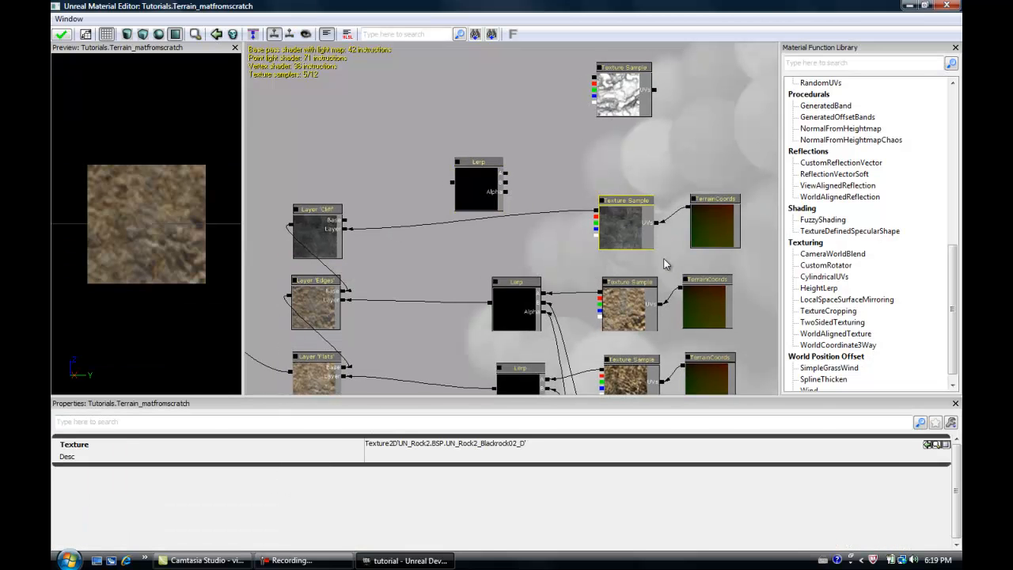
{"action": "left_click", "coordinate": [937, 446]}
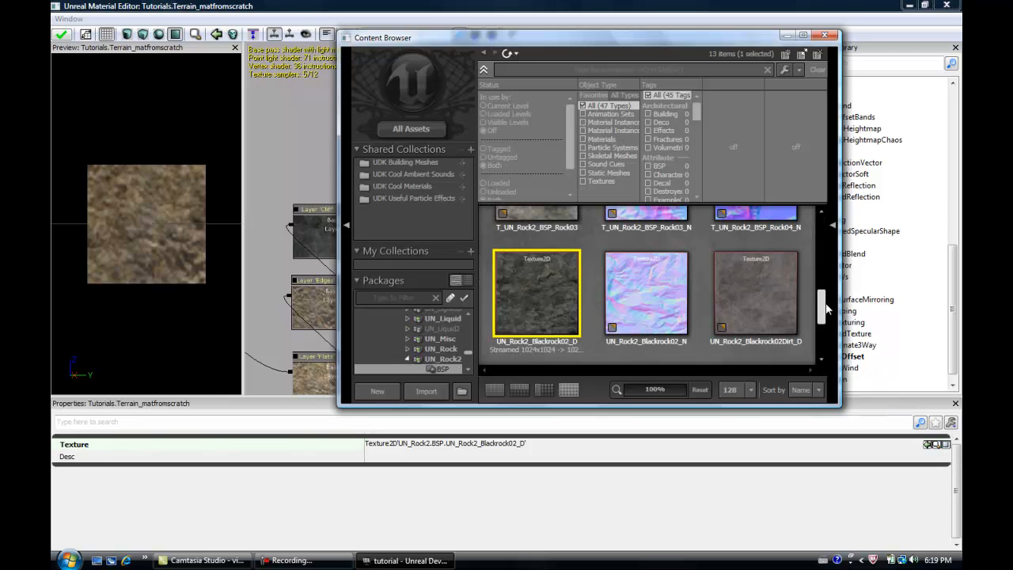
{"action": "left_click_drag", "start_coordinate": [825, 311], "coordinate": [832, 256]}
{"action": "double_click", "coordinate": [779, 273]}
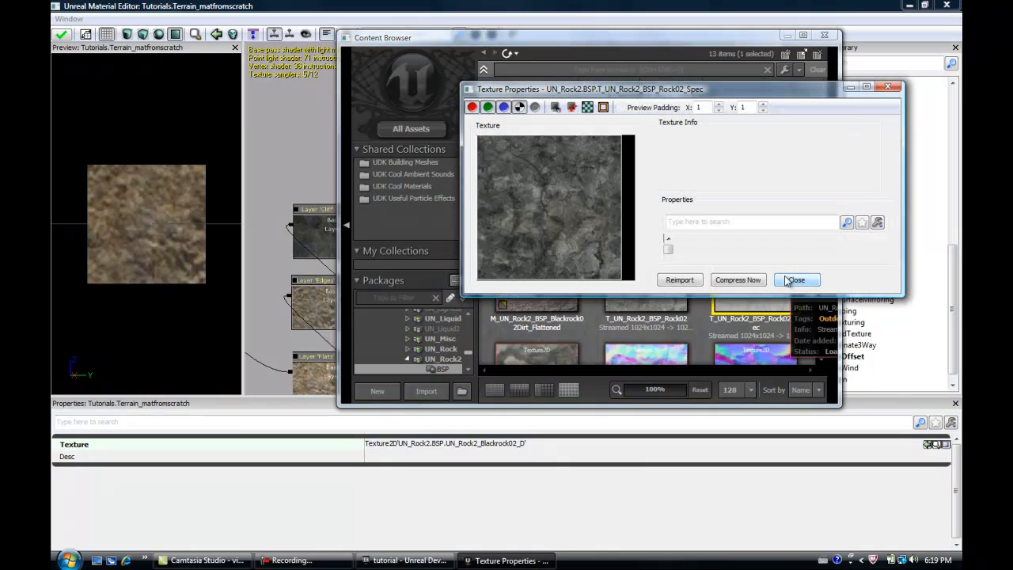
{"action": "left_click", "coordinate": [888, 86]}
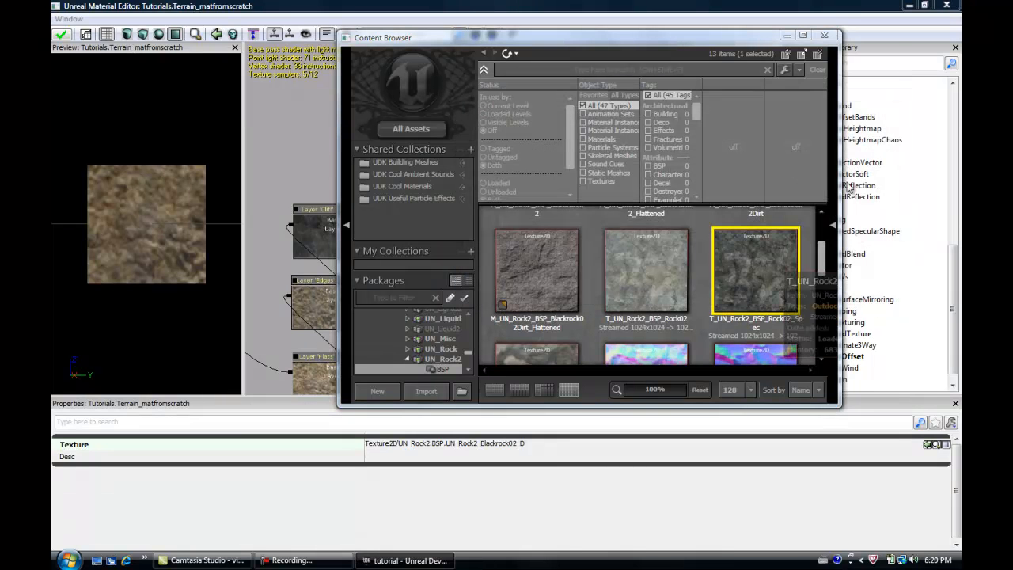
{"action": "left_click", "coordinate": [895, 8]}
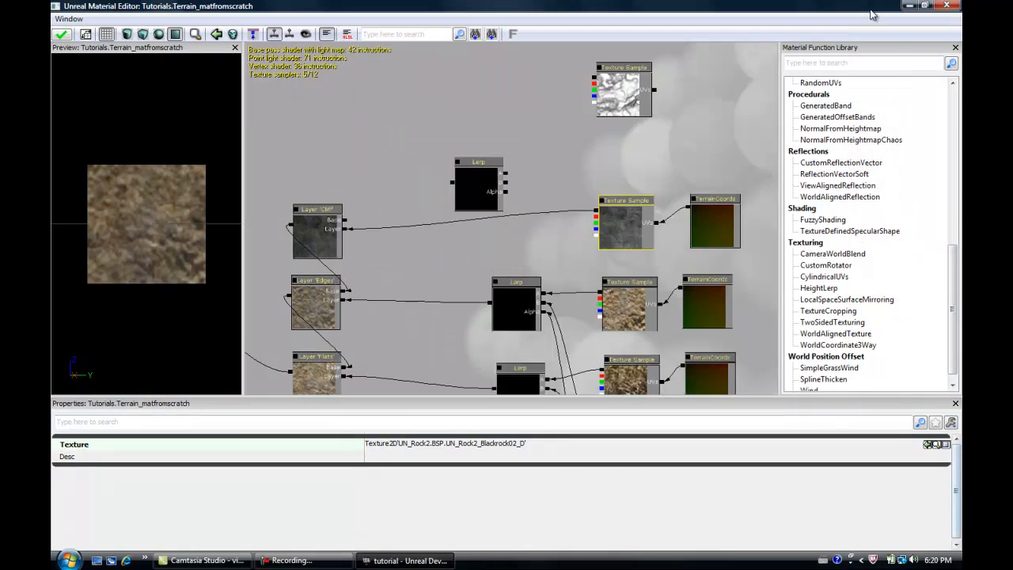
- Add T_UN_Rock2_BSP_Rock02_Spec as a Texture Sample between the mask2 sample and the Cliff layer's rock sample
{"action": "left_click", "coordinate": [612, 147]}
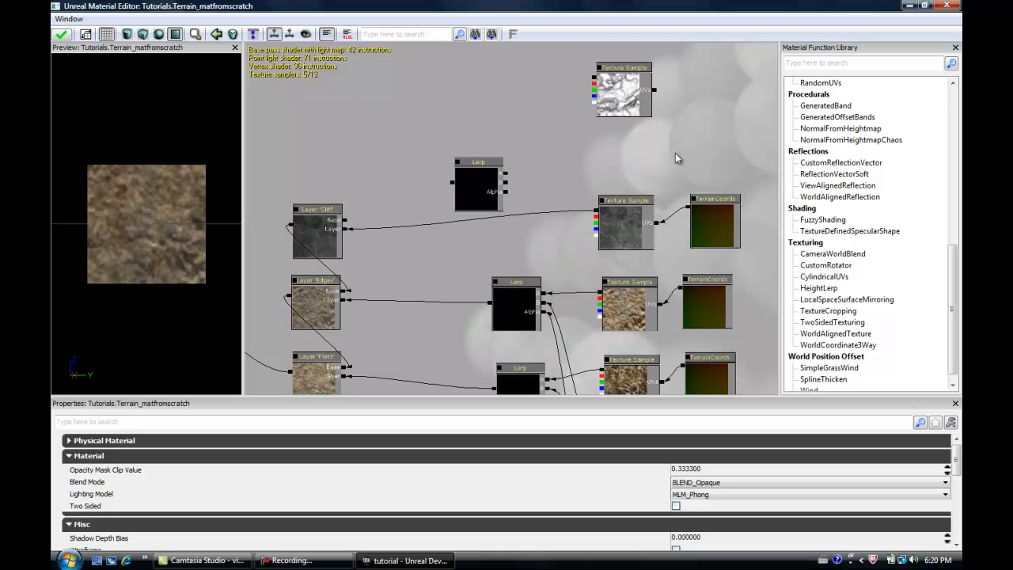
{"action": "left_click_drag", "start_coordinate": [708, 221], "coordinate": [687, 168]}
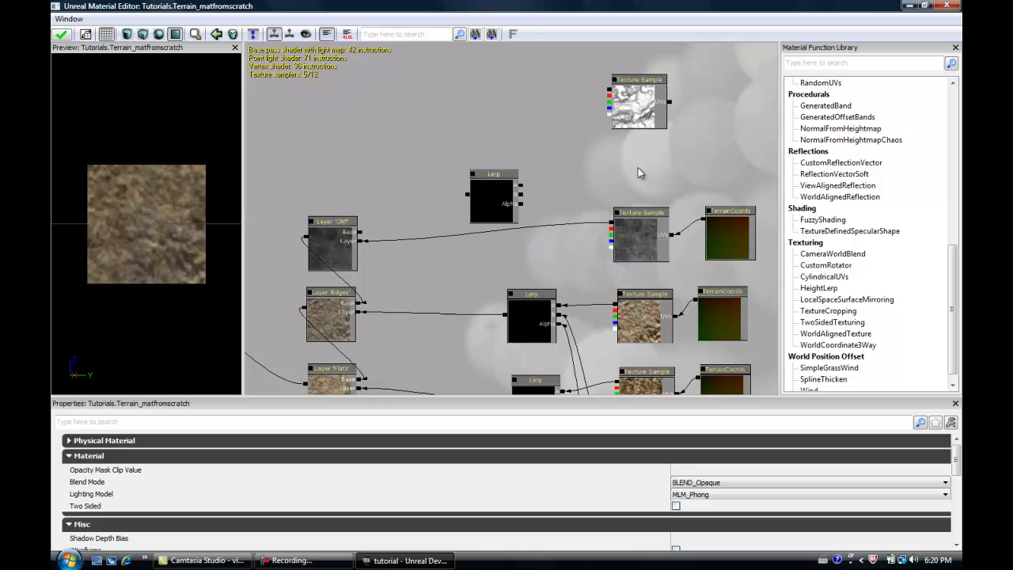
{"action": "left_click_drag", "start_coordinate": [660, 173], "coordinate": [610, 164]}
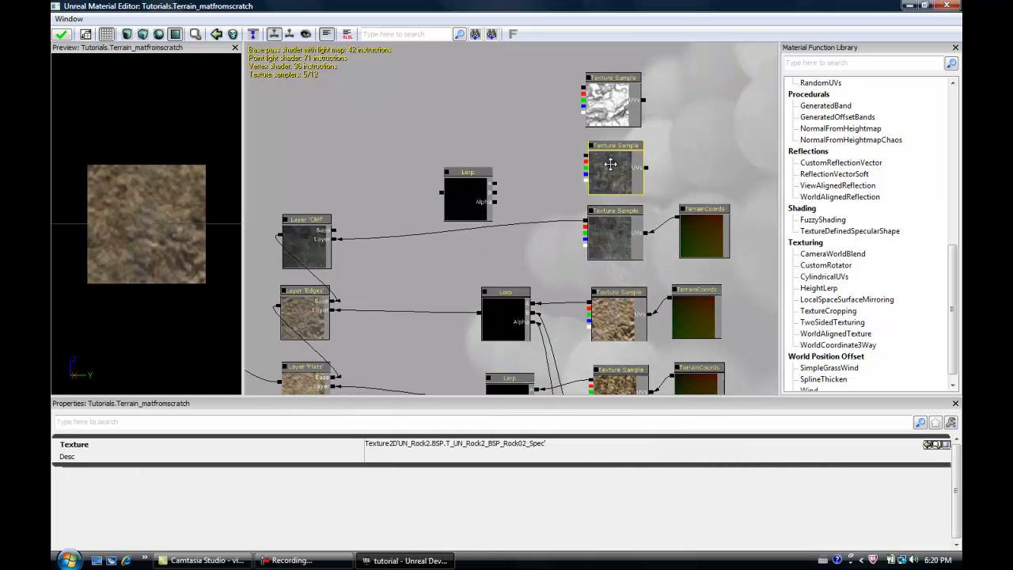
- Duplicate the Cliff layer's TerrainCoords node twice and connect the copies to the UVs of the mask2 and new rock samples
{"action": "left_click", "coordinate": [709, 222]}
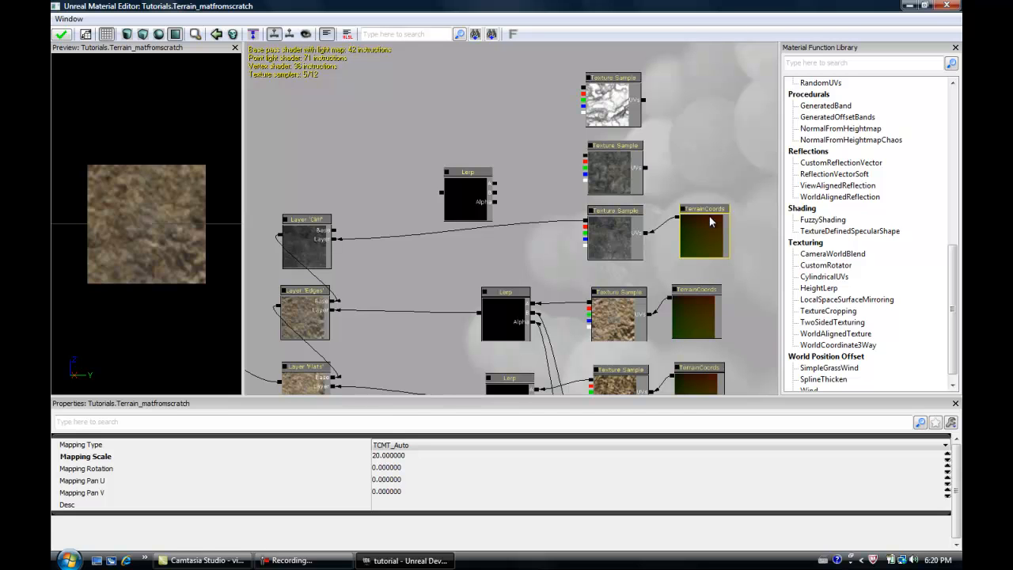
{"action": "key", "text": "ctrl+w"}
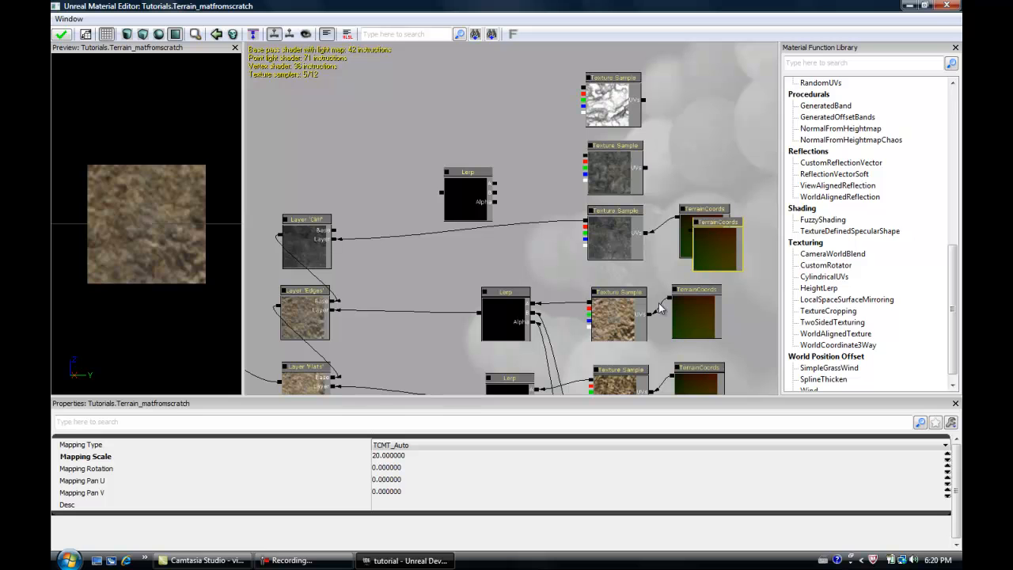
{"action": "left_click_drag", "start_coordinate": [728, 245], "coordinate": [691, 88]}
{"action": "mouse_move", "coordinate": [709, 222]}
{"action": "left_mouse_down"}
{"action": "mouse_move", "coordinate": [691, 147]}
{"action": "mouse_move", "coordinate": [645, 172]}
{"action": "left_mouse_up"}
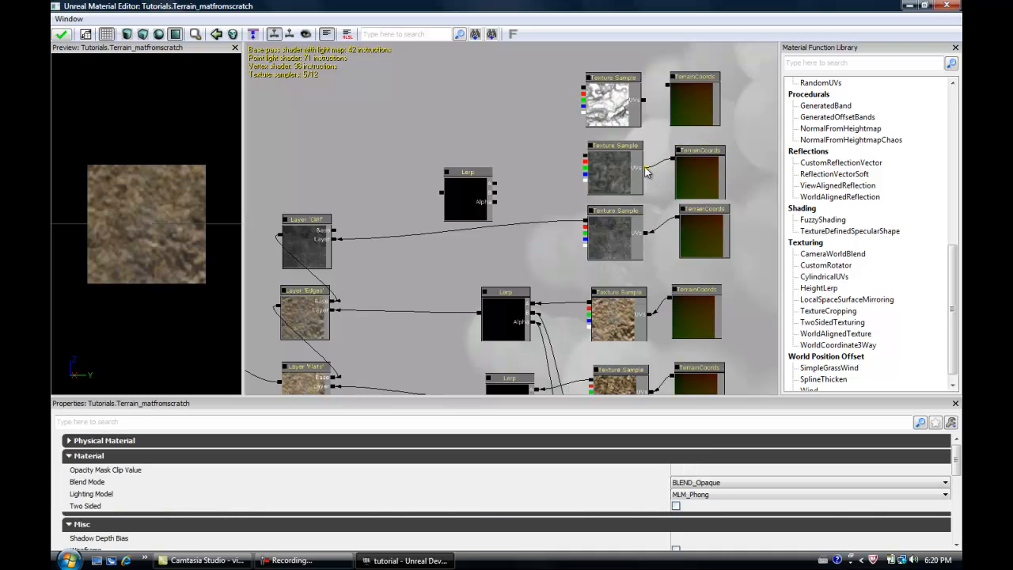
{"action": "left_click_drag", "start_coordinate": [668, 85], "coordinate": [644, 102]}
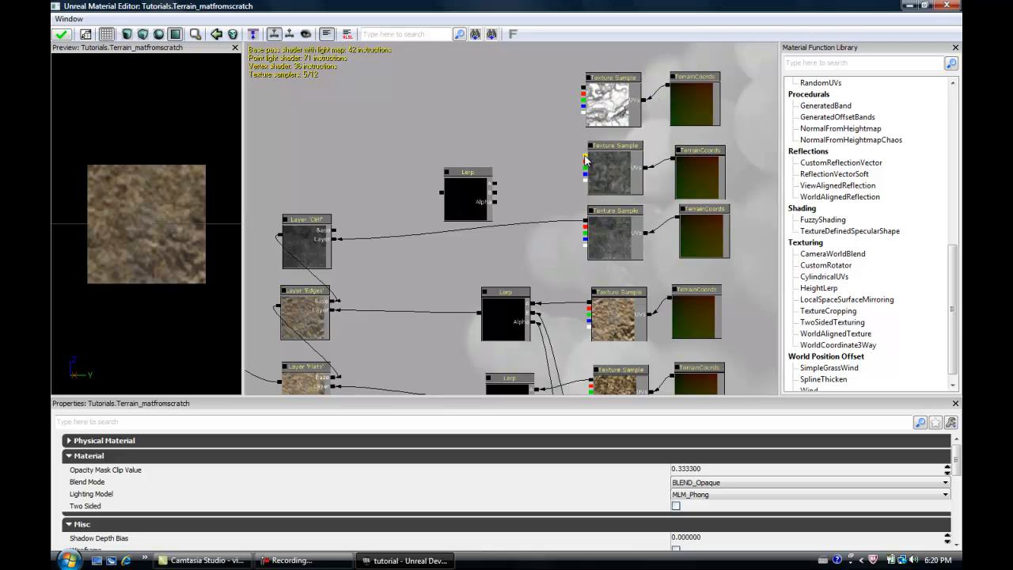
- Connect the new rock sample to input A of the Cliff Lerp and the UN_Rock2_Blackrock02_D sample to input B
{"action": "left_click_drag", "start_coordinate": [585, 156], "coordinate": [494, 184]}
{"action": "left_click_drag", "start_coordinate": [584, 225], "coordinate": [493, 194]}
{"action": "left_click", "coordinate": [495, 196]}
{"action": "scroll", "coordinate": [546, 178], "scroll_direction": "up", "scroll_amount": 3}
{"action": "scroll", "coordinate": [556, 182], "scroll_direction": "up", "scroll_amount": 1}
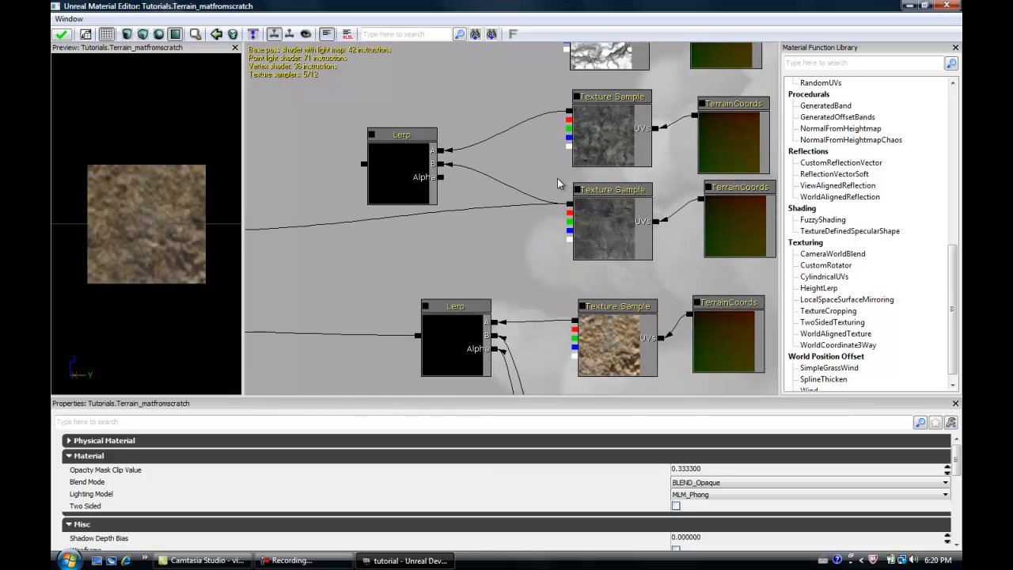
- Replace the new rock sample's texture with T_UN_Rock2_BSP_Rock02 from the Content Browser
{"action": "left_click_drag", "start_coordinate": [608, 197], "coordinate": [647, 221]}
{"action": "left_click", "coordinate": [650, 254]}
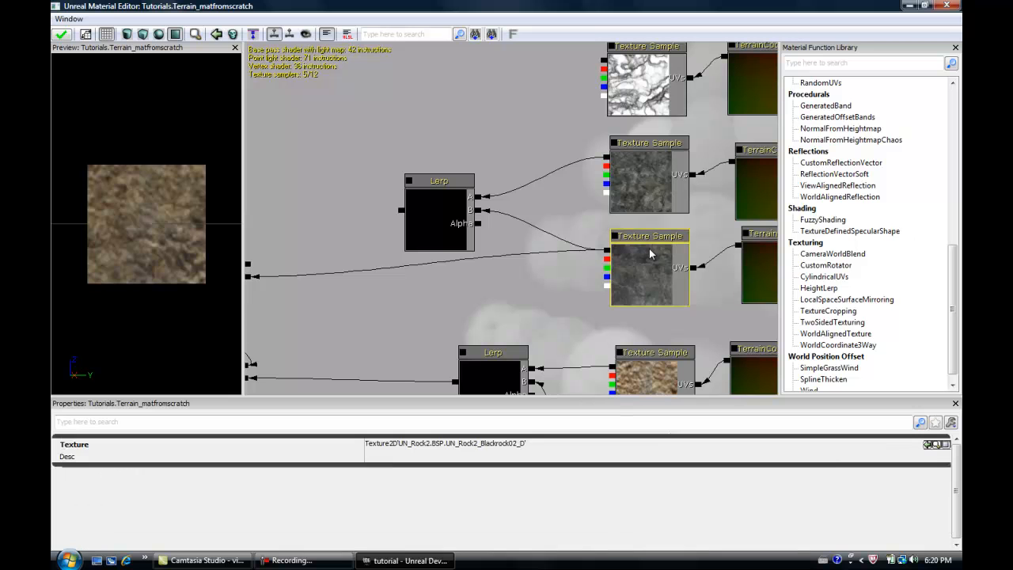
{"action": "left_click", "coordinate": [663, 200]}
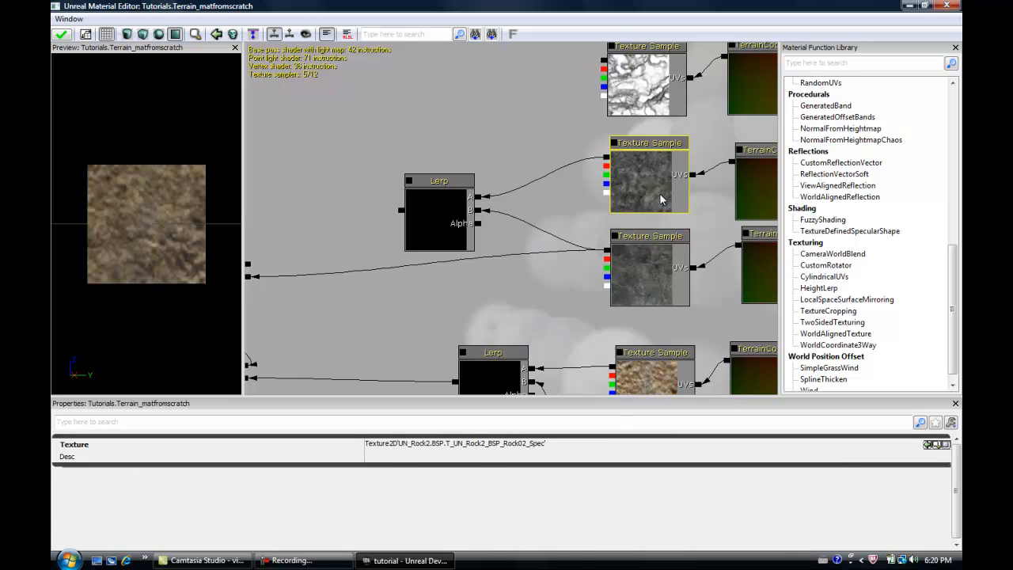
{"action": "left_click", "coordinate": [909, 6]}
{"action": "mouse_move", "coordinate": [658, 277]}
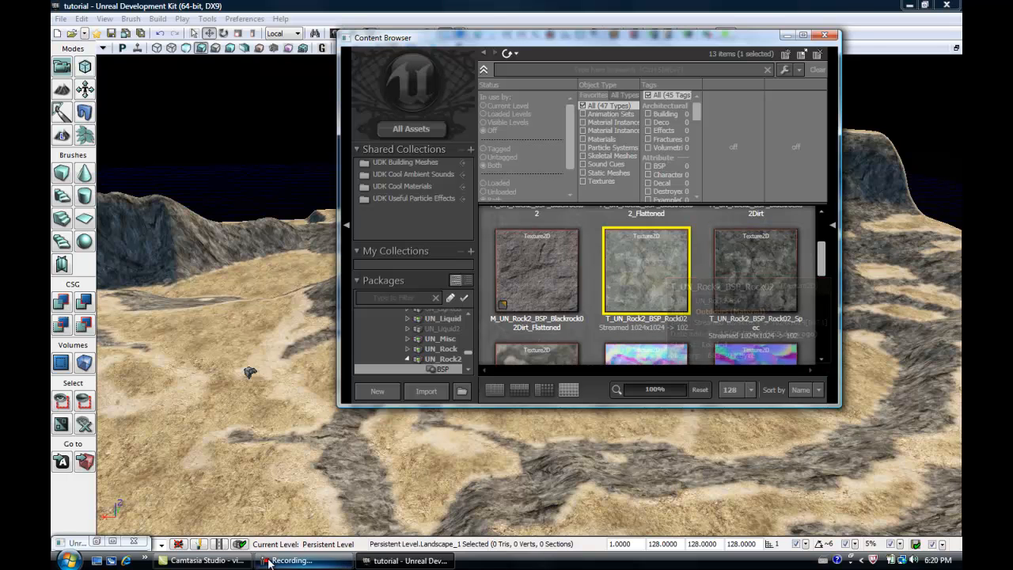
{"action": "left_click", "coordinate": [111, 542]}
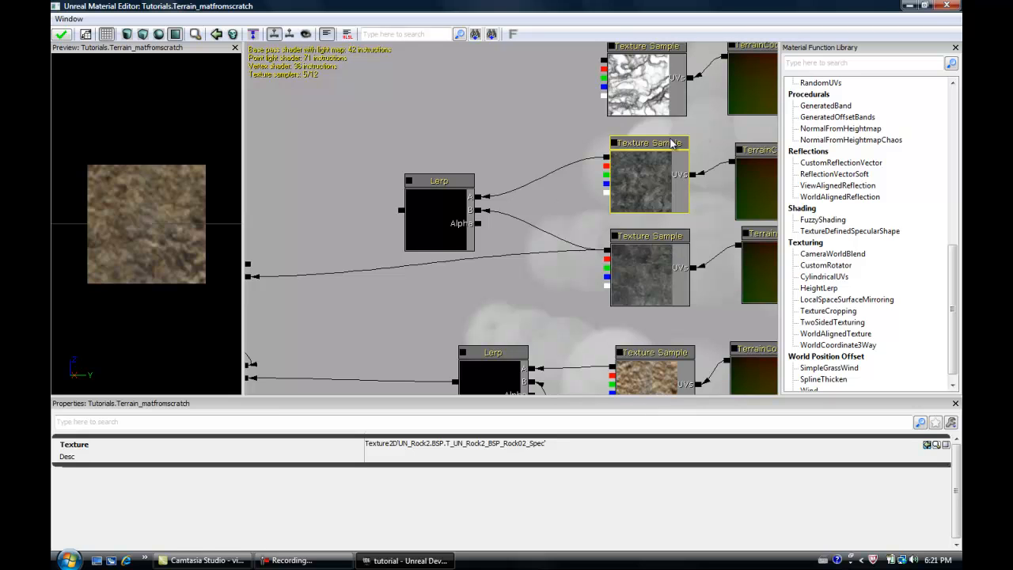
{"action": "key", "text": "ctrl+z"}
{"action": "left_click_drag", "start_coordinate": [592, 187], "coordinate": [585, 244]}
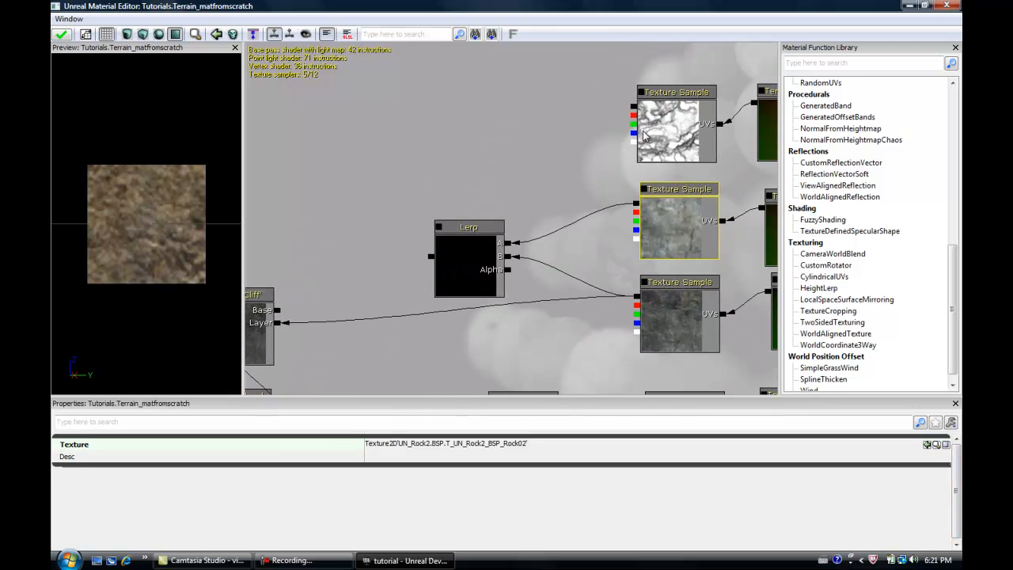
- Connect the mask2 sample to the Cliff Lerp's Alpha and set the Mapping Scale of the mask's TerrainCoords to 379
{"action": "left_click_drag", "start_coordinate": [634, 107], "coordinate": [507, 273]}
{"action": "left_click_drag", "start_coordinate": [764, 133], "coordinate": [608, 183]}
{"action": "left_click", "coordinate": [603, 184]}
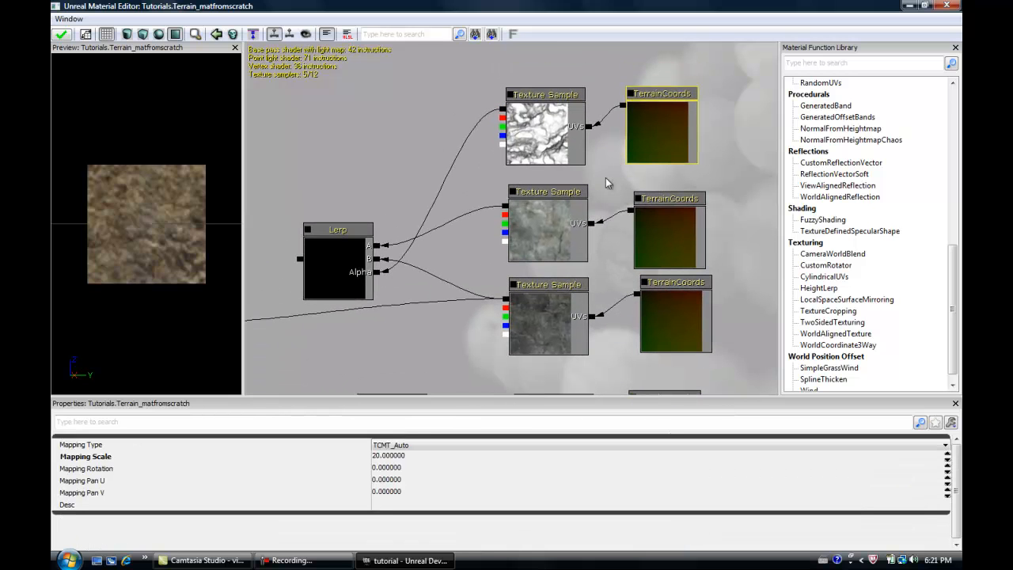
{"action": "left_click", "coordinate": [380, 456]}
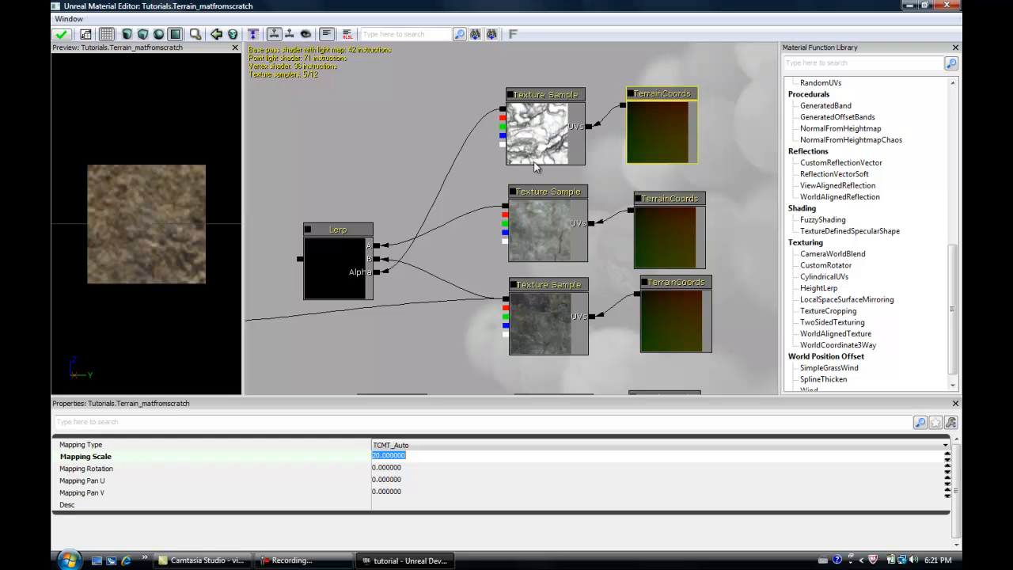
{"action": "left_click", "coordinate": [366, 440]}
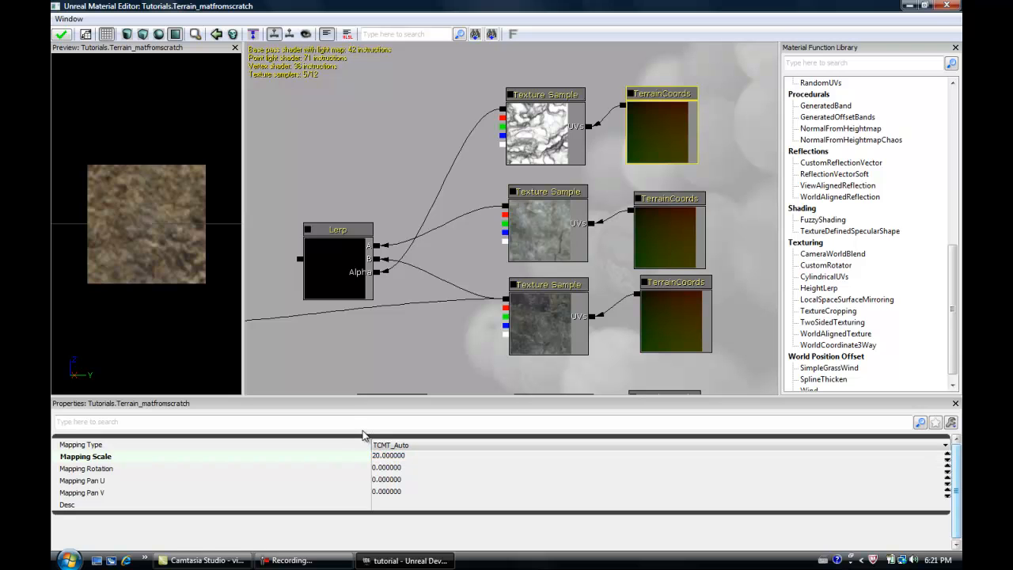
{"action": "left_click", "coordinate": [380, 456]}
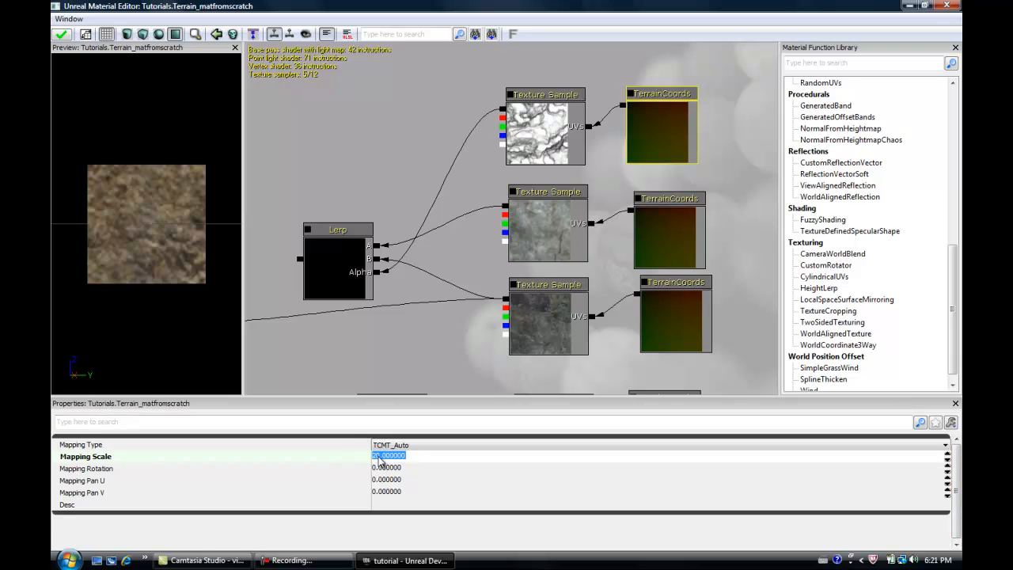
{"action": "type", "text": "32"}
{"action": "left_click", "coordinate": [473, 163]}
- Connect the Lerp's output to the Layer input of the Cliff layer and break the direct link from the rock sample
{"action": "left_click_drag", "start_coordinate": [466, 189], "coordinate": [736, 214]}
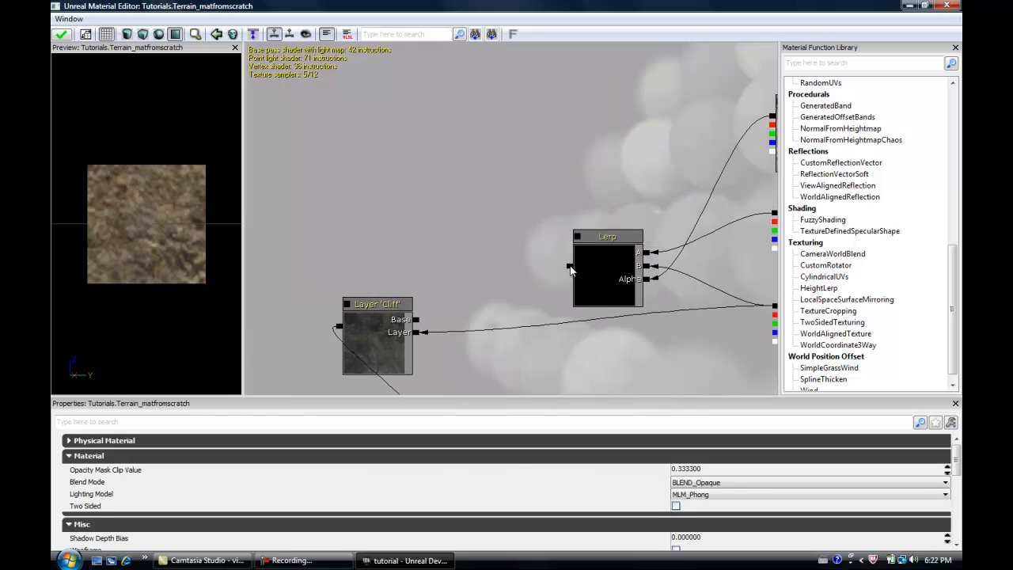
{"action": "left_click_drag", "start_coordinate": [570, 267], "coordinate": [466, 336]}
{"action": "left_click", "coordinate": [419, 335]}
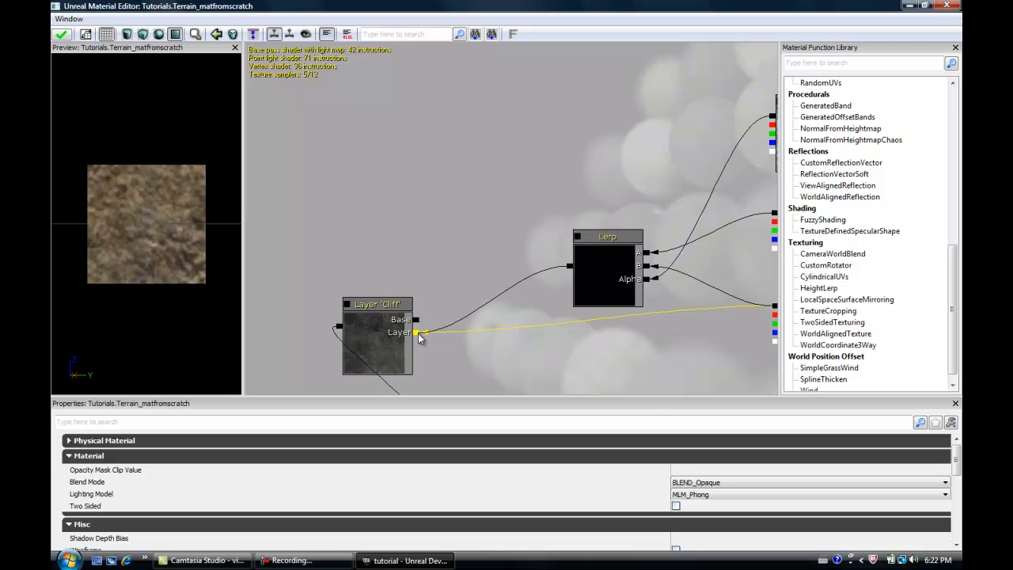
{"action": "left_click_drag", "start_coordinate": [418, 333], "coordinate": [417, 333]}
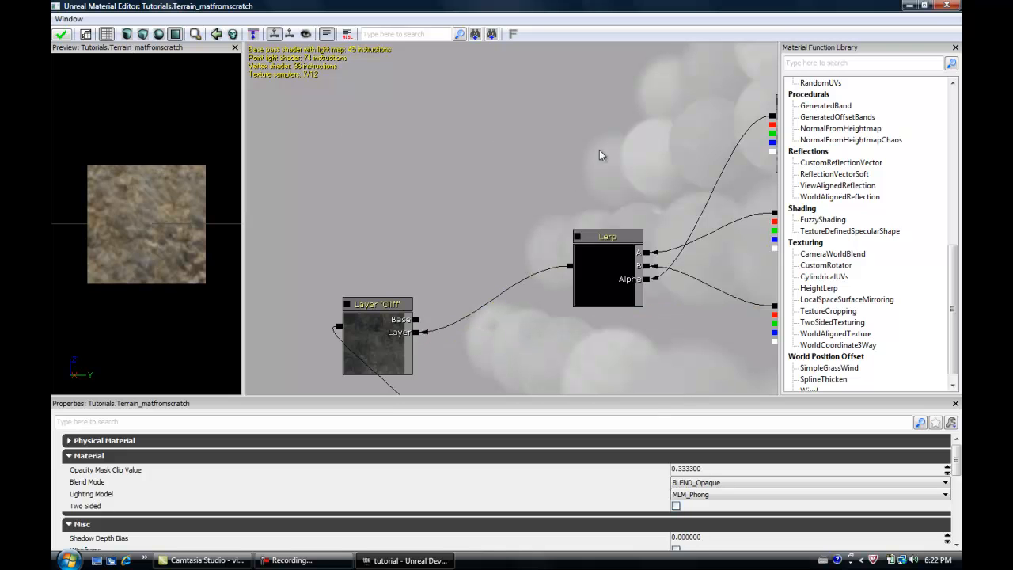
{"action": "left_click_drag", "start_coordinate": [565, 199], "coordinate": [326, 232]}
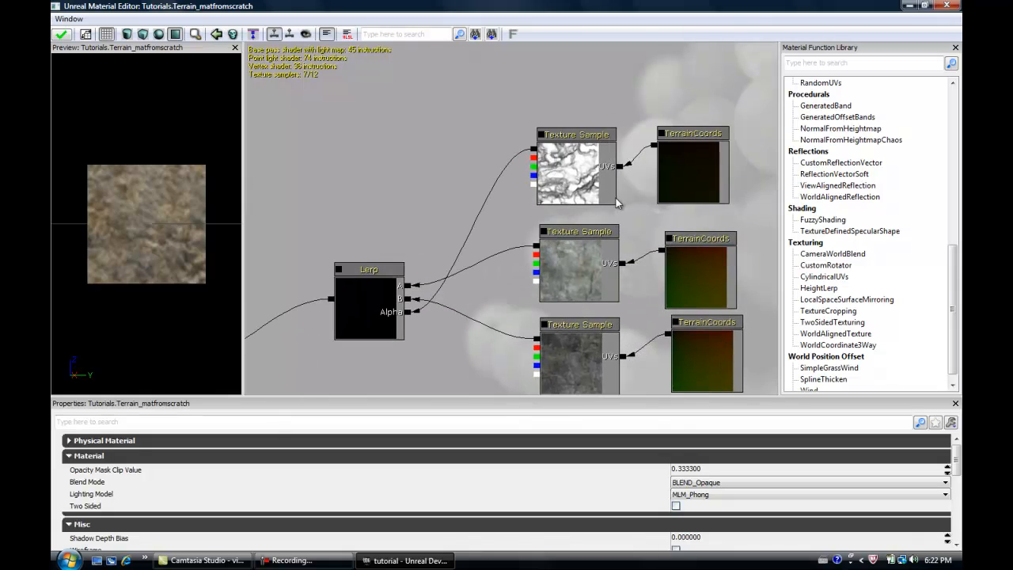
- Apply the material changes, return to the level viewport and move the Content Browser clear of the terrain
{"action": "left_click", "coordinate": [672, 181]}
{"action": "left_click_drag", "start_coordinate": [470, 205], "coordinate": [390, 135]}
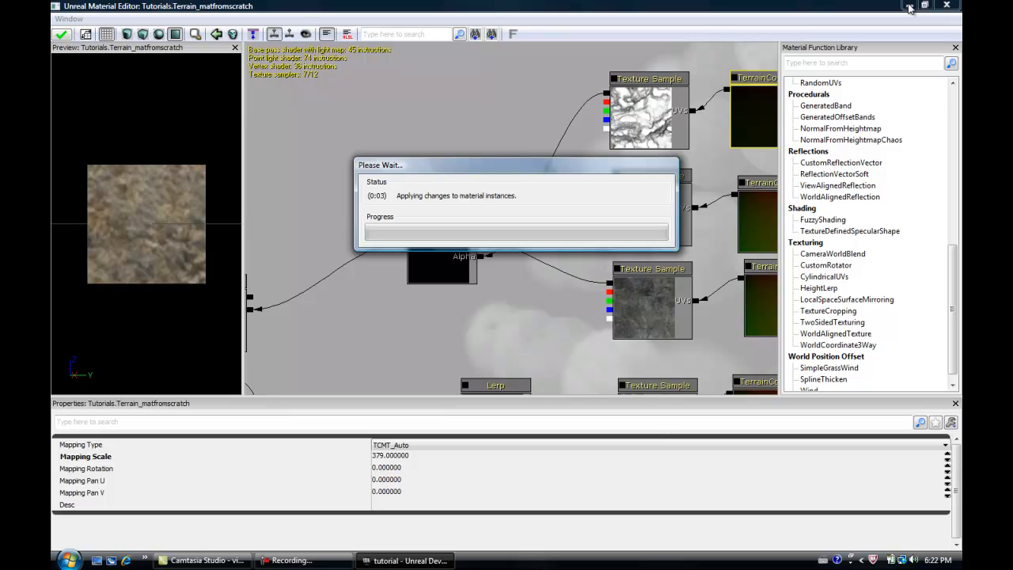
{"action": "left_click", "coordinate": [910, 7]}
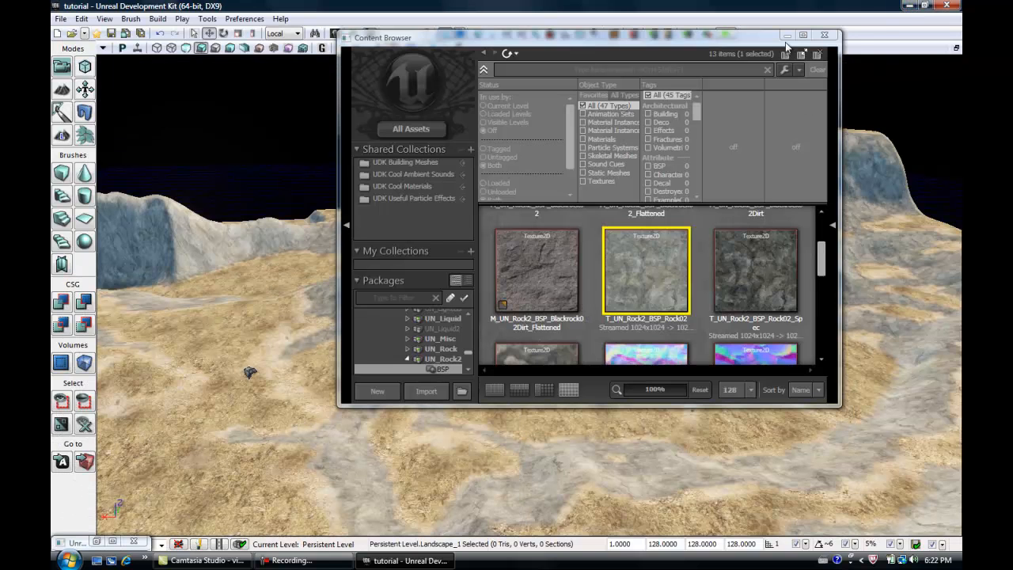
{"action": "left_click_drag", "start_coordinate": [762, 37], "coordinate": [629, 490]}
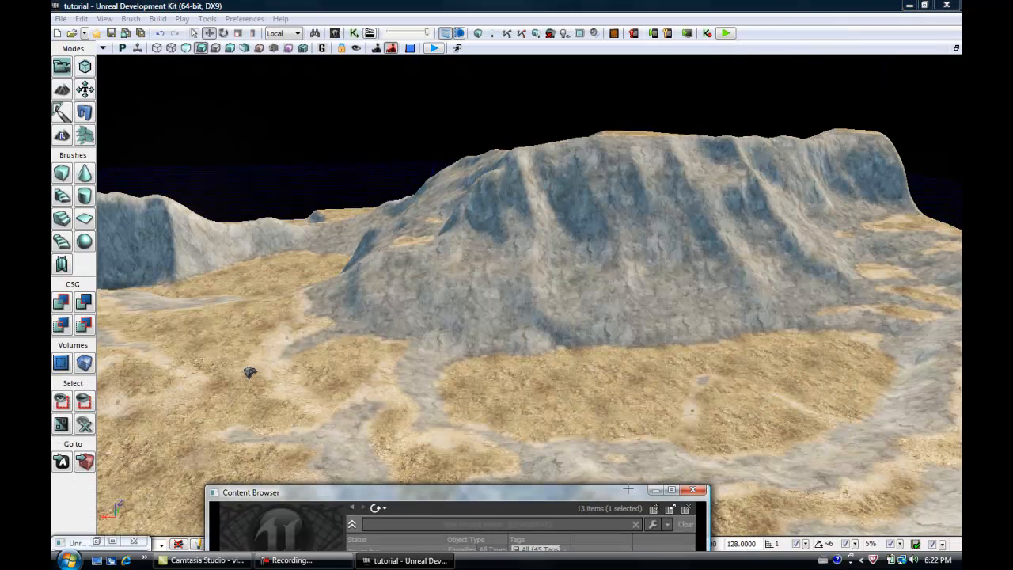
- Examine the blended Cliff layer on the landscape's slopes and hills, from a distance and close up
{"action": "left_click", "coordinate": [769, 363]}
{"action": "right_click_drag", "start_coordinate": [769, 364], "coordinate": [842, 443]}
{"action": "right_click_drag", "start_coordinate": [953, 446], "coordinate": [392, 335]}
{"action": "right_click_drag", "start_coordinate": [668, 406], "coordinate": [684, 417]}
{"action": "scroll", "coordinate": [750, 468], "scroll_direction": "up", "scroll_amount": 6}
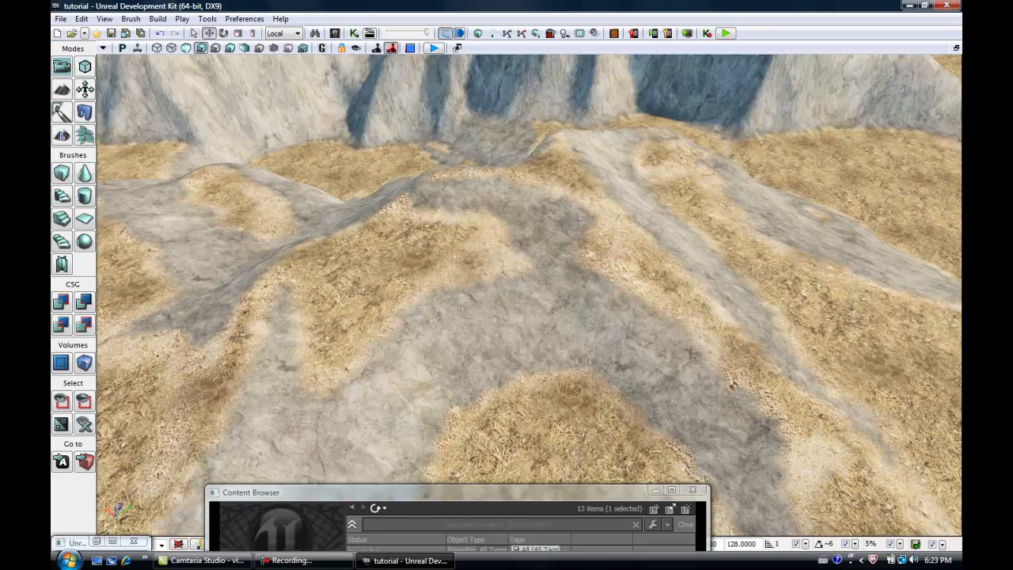
{"action": "scroll", "coordinate": [553, 207], "scroll_direction": "down", "scroll_amount": 2}
{"action": "right_click_drag", "start_coordinate": [514, 159], "coordinate": [138, 138]}
{"action": "scroll", "coordinate": [576, 224], "scroll_direction": "up", "scroll_amount": 3}
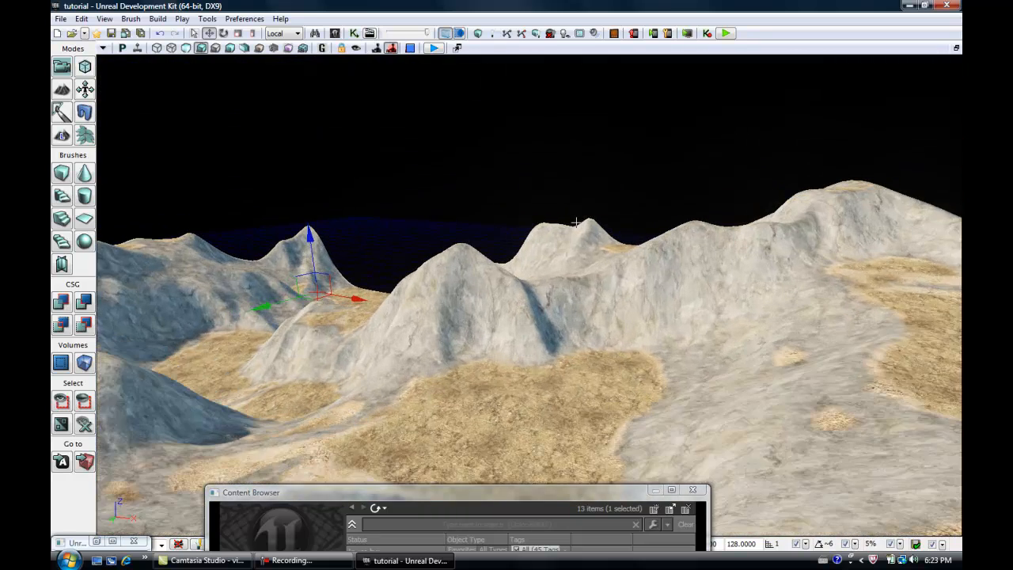
{"action": "scroll", "coordinate": [567, 284], "scroll_direction": "up", "scroll_amount": 4}
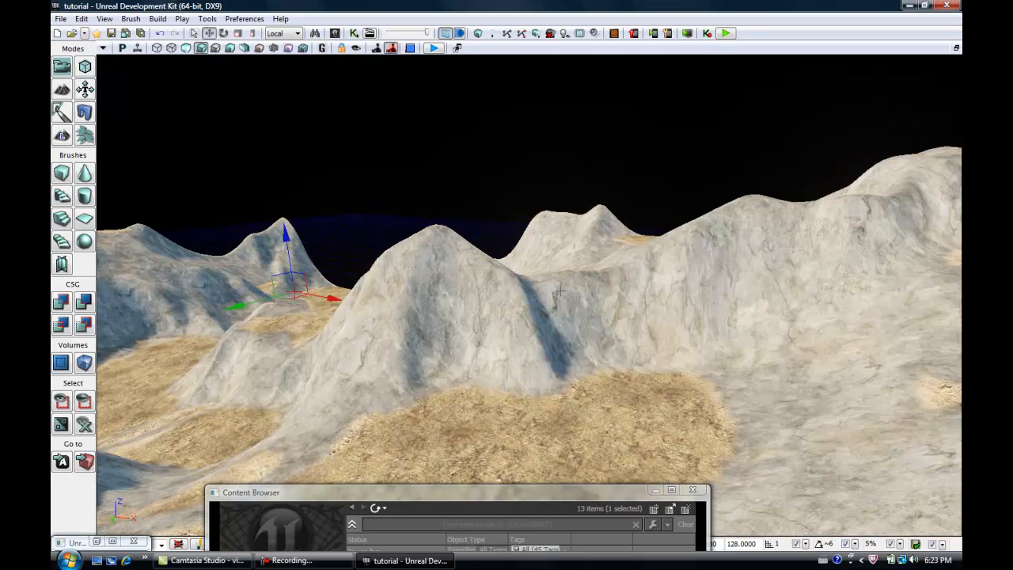
{"action": "right_click_drag", "start_coordinate": [409, 313], "coordinate": [281, 335]}
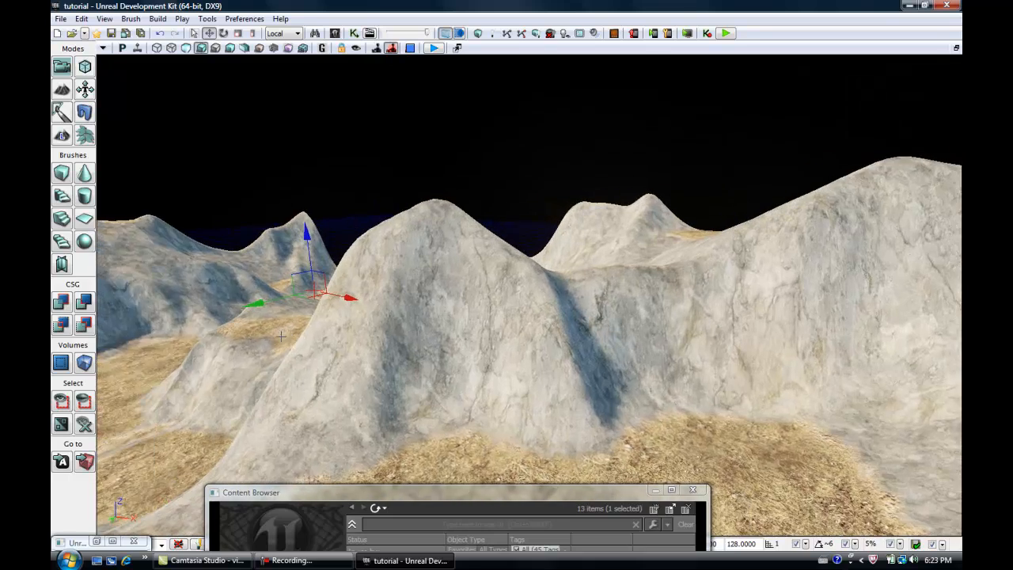
{"action": "right_click_drag", "start_coordinate": [214, 346], "coordinate": [179, 350]}
{"action": "right_click_drag", "start_coordinate": [736, 293], "coordinate": [473, 247]}
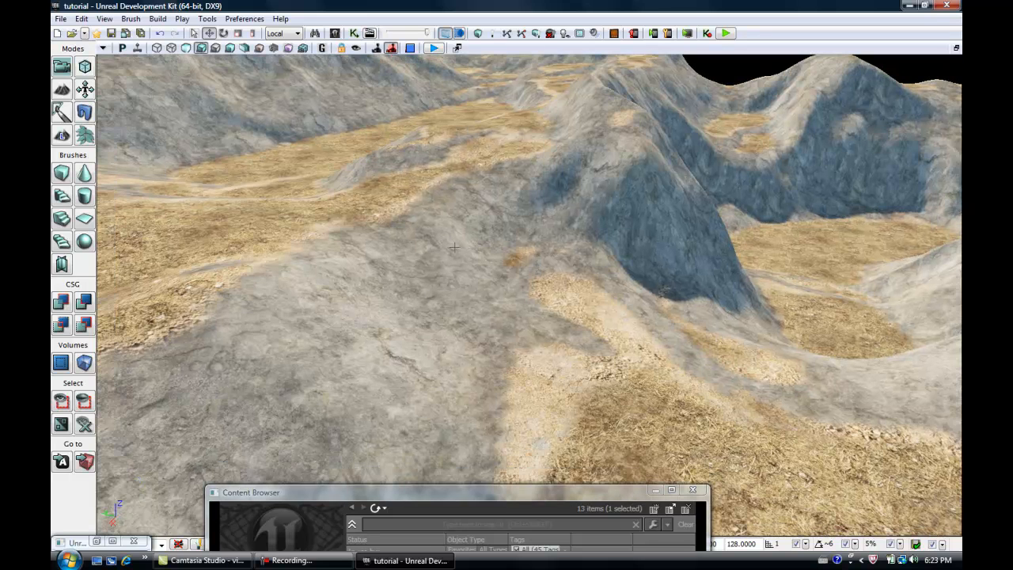
{"action": "right_click_drag", "start_coordinate": [409, 222], "coordinate": [457, 239]}
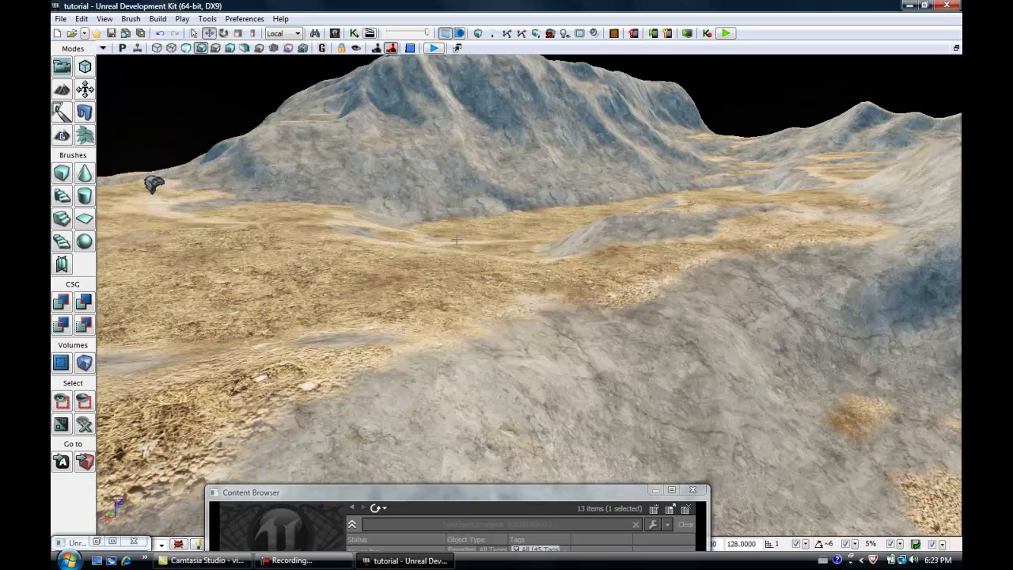
{"action": "right_click_drag", "start_coordinate": [473, 128], "coordinate": [485, 94]}
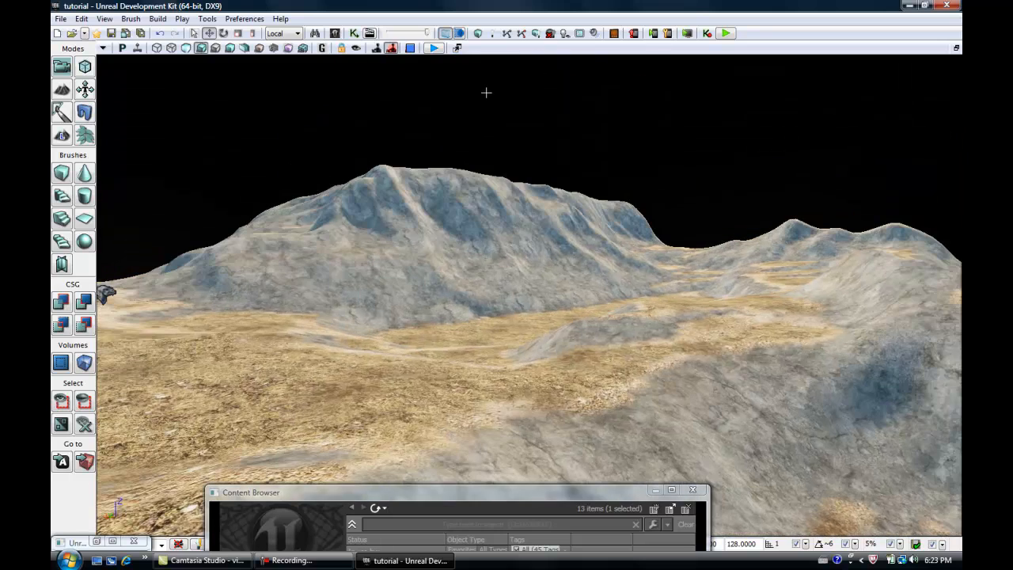
{"action": "scroll", "coordinate": [485, 92], "scroll_direction": "up", "scroll_amount": 5}
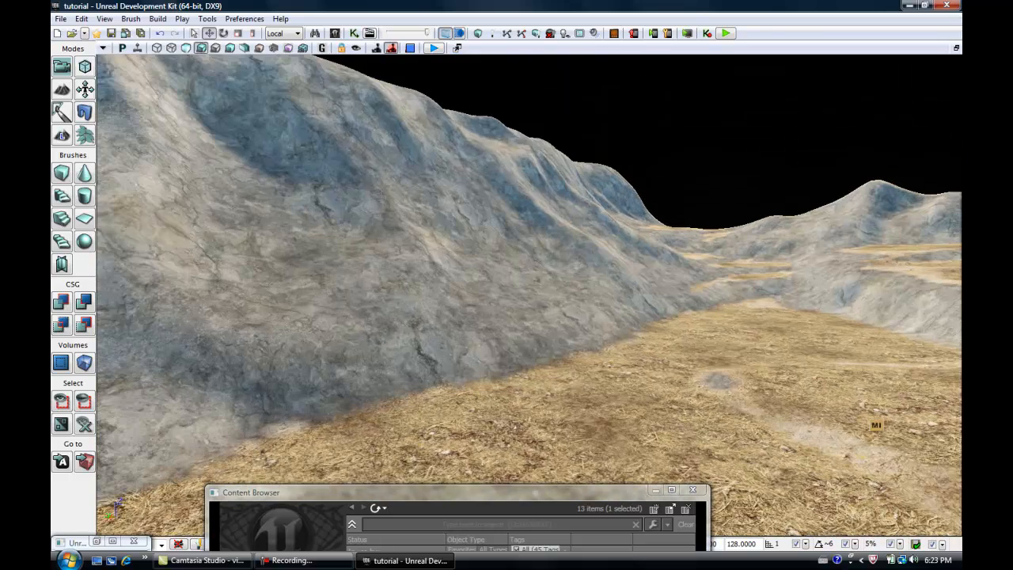
{"action": "right_click_drag", "start_coordinate": [486, 93], "coordinate": [389, 173]}
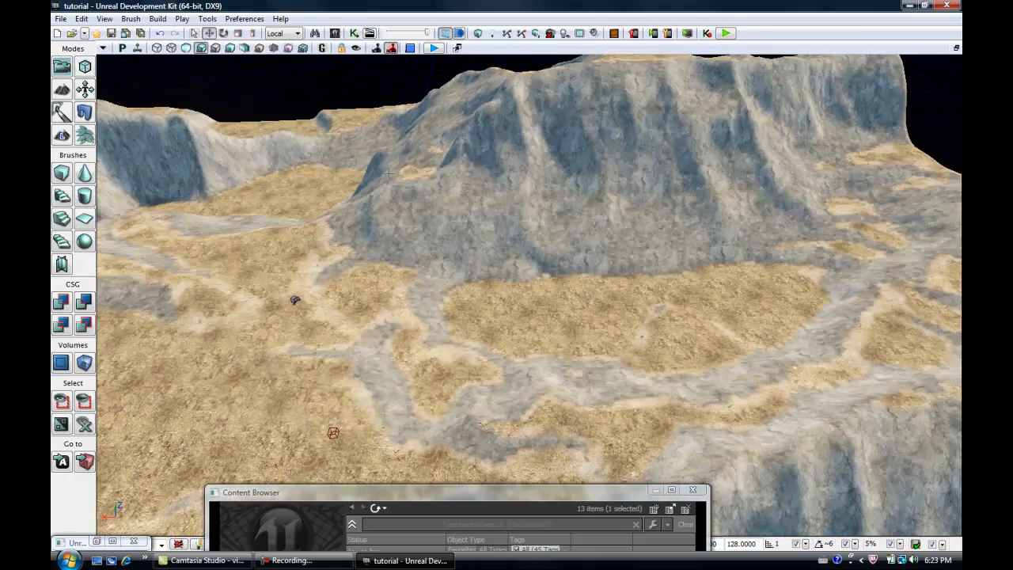
{"action": "scroll", "coordinate": [387, 172], "scroll_direction": "up", "scroll_amount": 5}
{"action": "scroll", "coordinate": [387, 179], "scroll_direction": "up", "scroll_amount": 1}
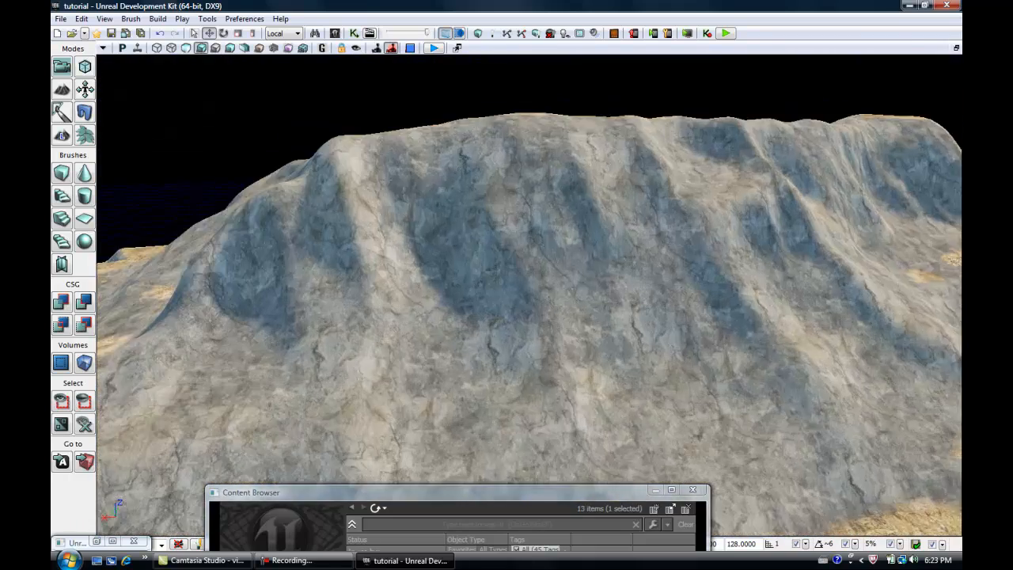
{"action": "scroll", "coordinate": [387, 188], "scroll_direction": "down", "scroll_amount": 6}
{"action": "scroll", "coordinate": [388, 189], "scroll_direction": "up", "scroll_amount": 7}
{"action": "scroll", "coordinate": [387, 190], "scroll_direction": "up", "scroll_amount": 3}
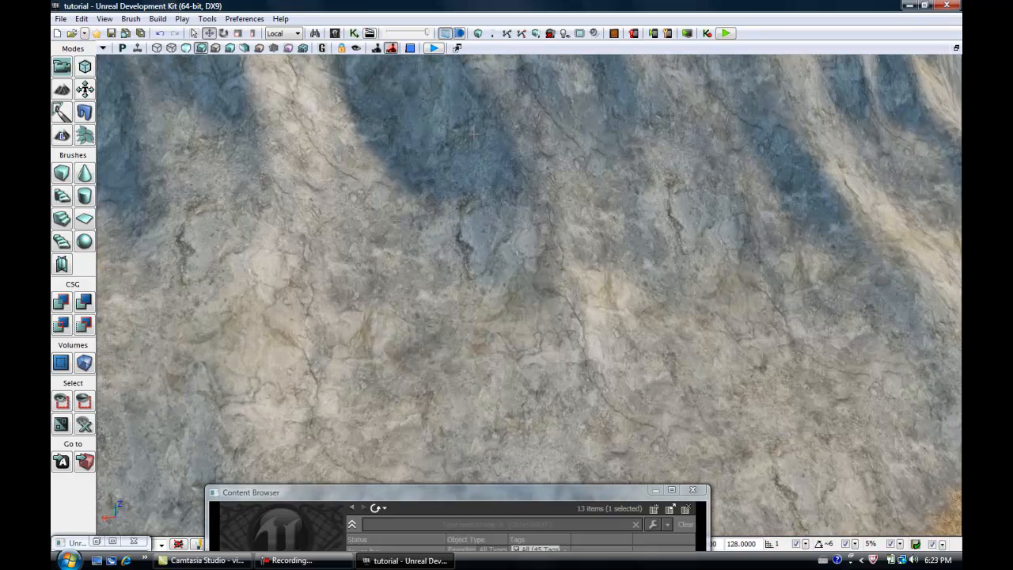
- Inspect the cliff rock up close and its transition to the sandy ground along the hill's foot and valley
{"action": "scroll", "coordinate": [473, 135], "scroll_direction": "up", "scroll_amount": 1}
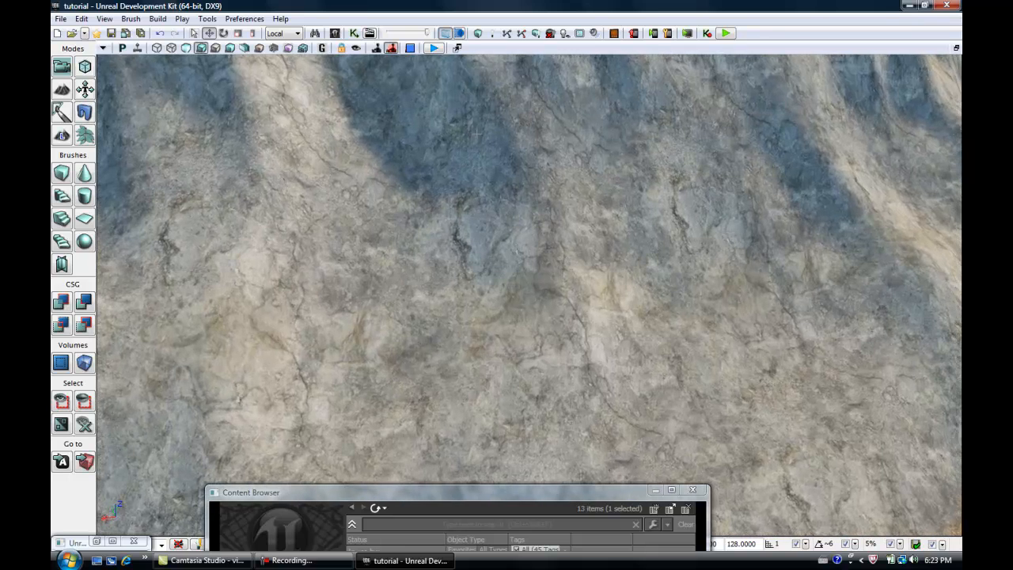
{"action": "scroll", "coordinate": [475, 133], "scroll_direction": "down", "scroll_amount": 3}
{"action": "scroll", "coordinate": [530, 294], "scroll_direction": "down", "scroll_amount": 2}
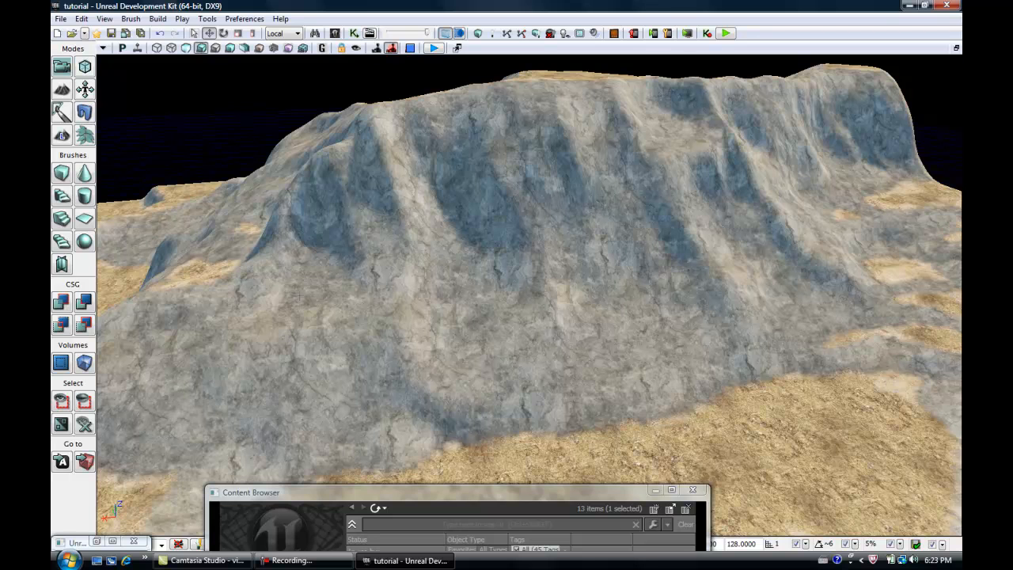
{"action": "right_click_drag", "start_coordinate": [681, 398], "coordinate": [710, 406]}
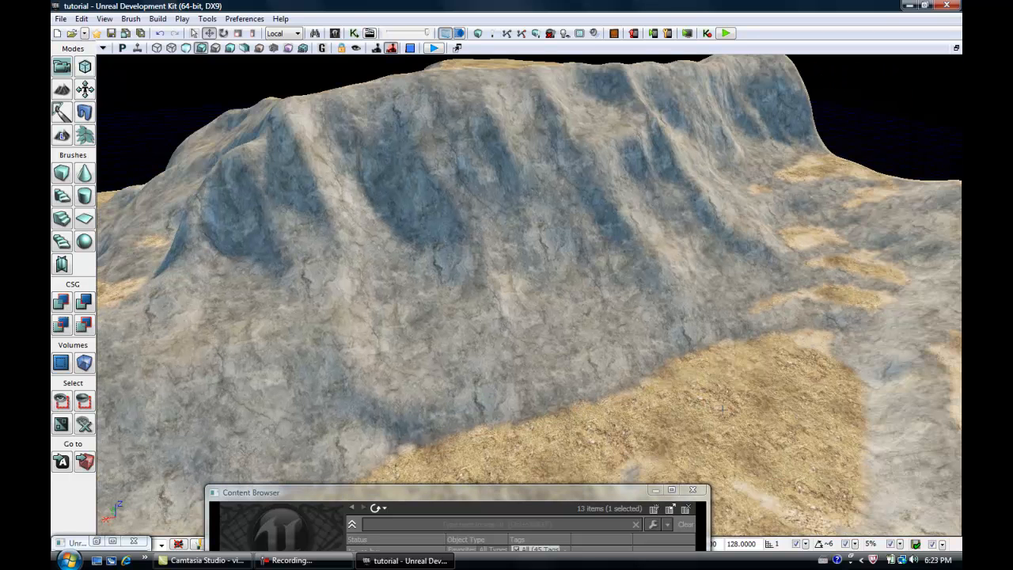
{"action": "right_click_drag", "start_coordinate": [782, 420], "coordinate": [651, 406]}
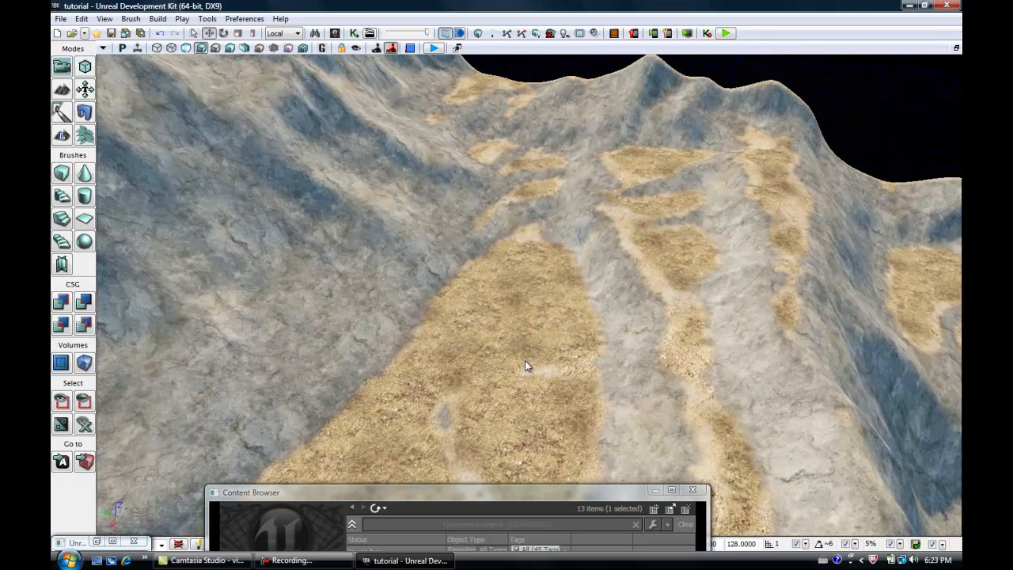
{"action": "right_click_drag", "start_coordinate": [523, 359], "coordinate": [629, 384]}
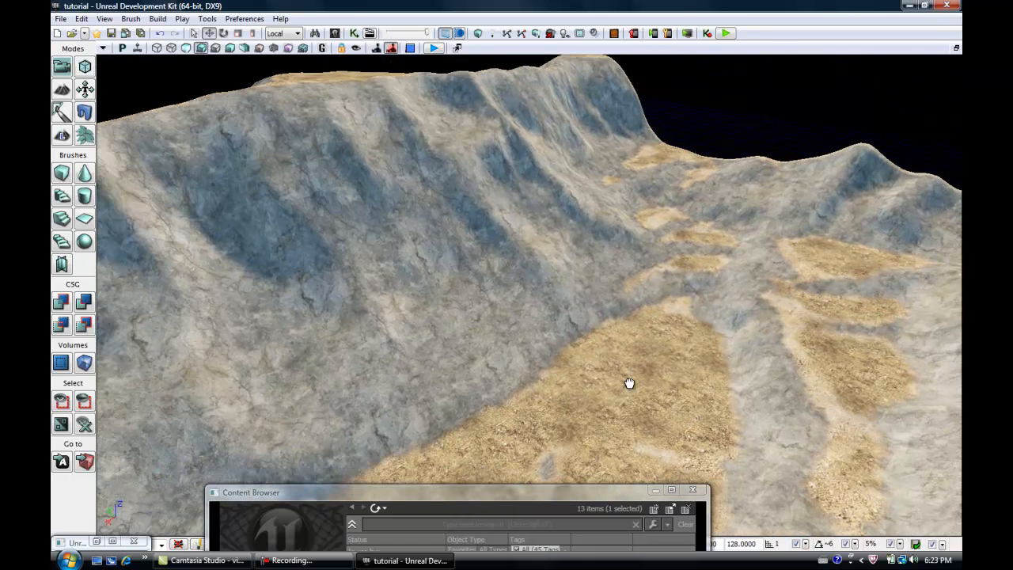
- Return to the material graph, move the Cliff mask's texture sample away from the Lerp and add a Multiply node in the gap
{"action": "left_click", "coordinate": [111, 543]}
{"action": "left_click_drag", "start_coordinate": [516, 174], "coordinate": [462, 174]}
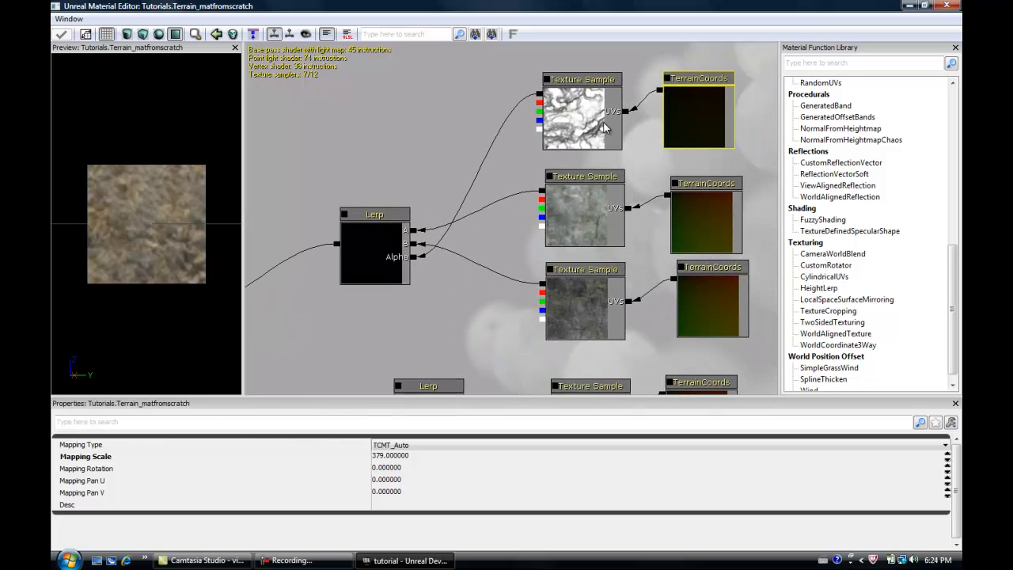
{"action": "left_click", "coordinate": [588, 127]}
{"action": "left_click_drag", "start_coordinate": [589, 127], "coordinate": [693, 125]}
{"action": "left_click_drag", "start_coordinate": [606, 129], "coordinate": [660, 146]}
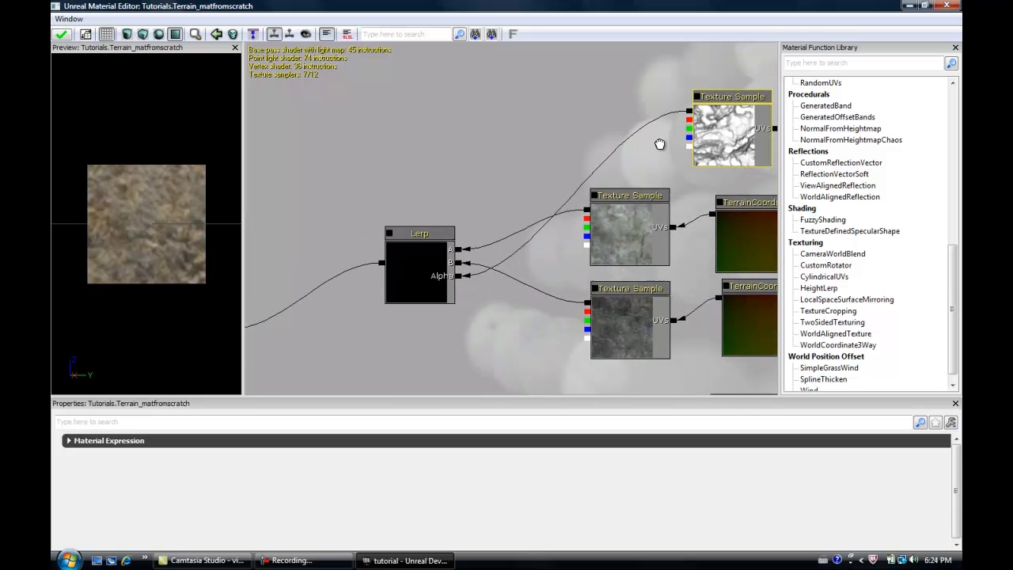
{"action": "left_click", "coordinate": [572, 99]}
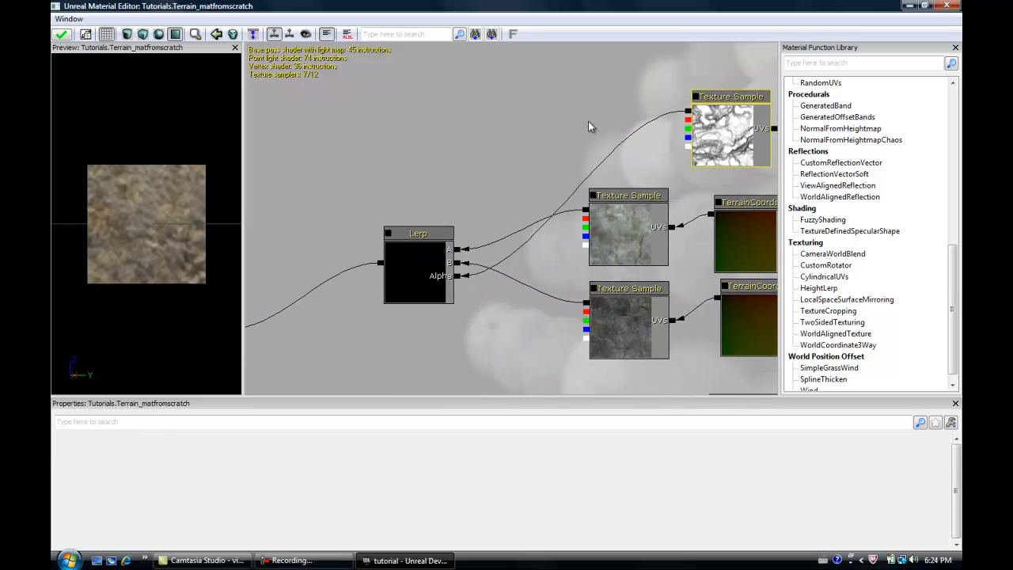
{"action": "left_click", "coordinate": [593, 114]}
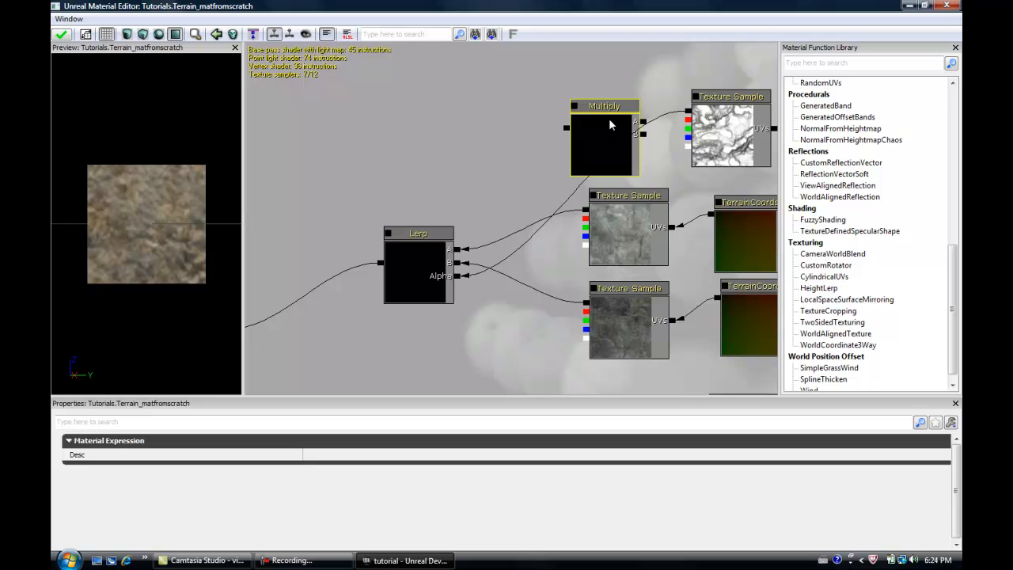
- Add a Subtract node and place it on the output side of the Multiply node
{"action": "right_click", "coordinate": [492, 90]}
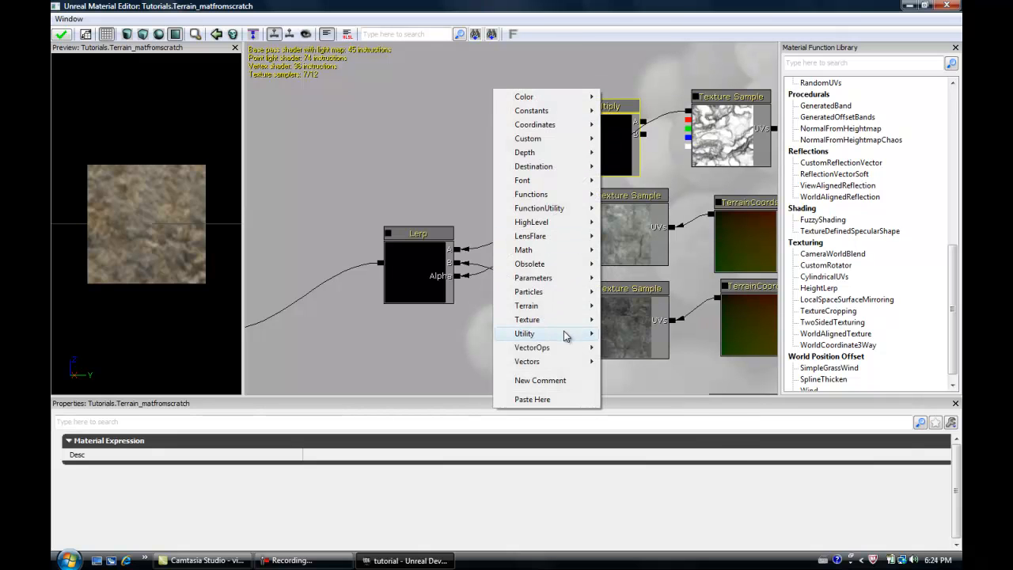
{"action": "mouse_move", "coordinate": [566, 347]}
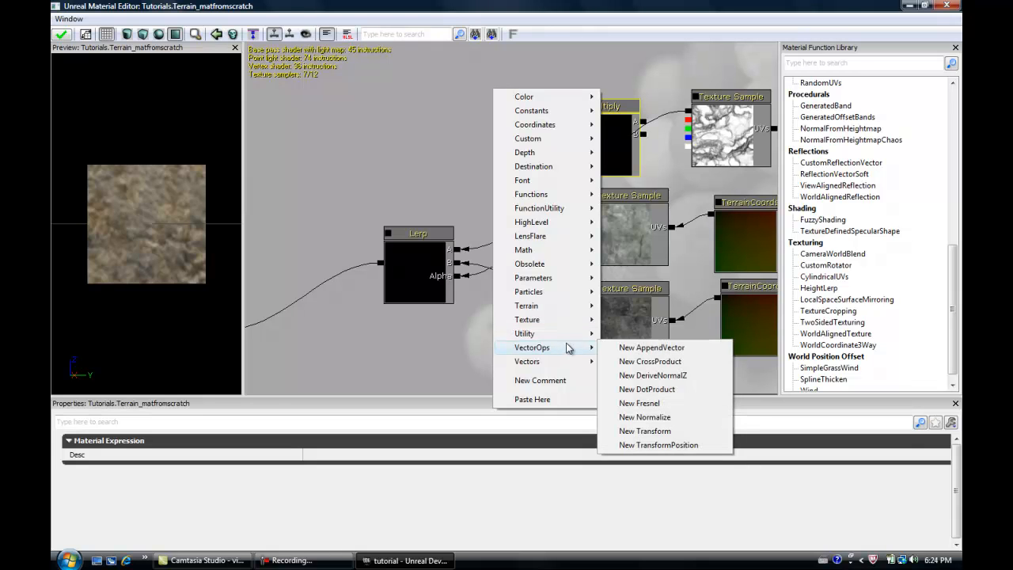
{"action": "mouse_move", "coordinate": [578, 249]}
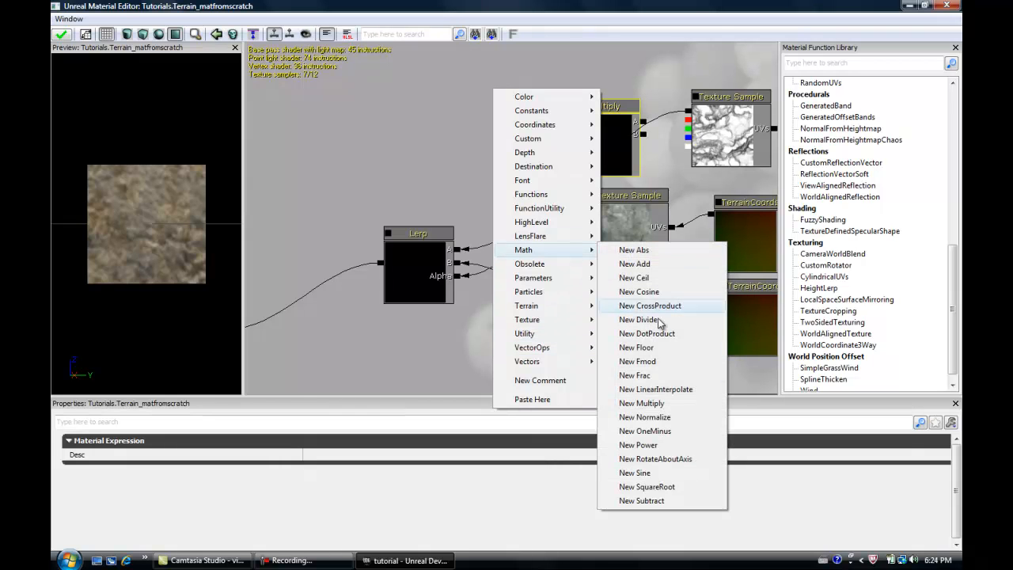
{"action": "left_click", "coordinate": [659, 502]}
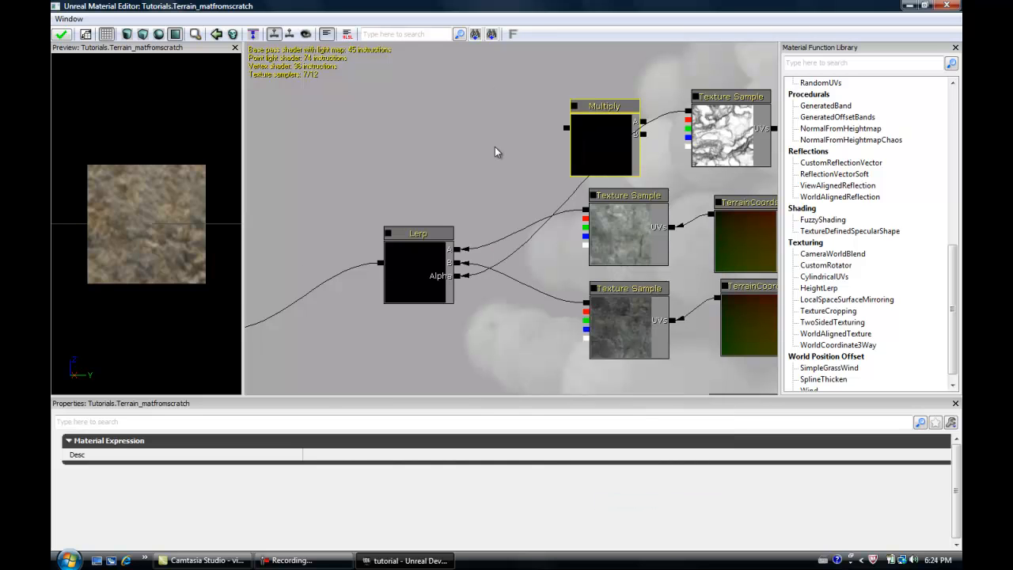
{"action": "left_click_drag", "start_coordinate": [489, 145], "coordinate": [426, 129], "text": "ctrl"}
{"action": "left_click_drag", "start_coordinate": [519, 106], "coordinate": [499, 124]}
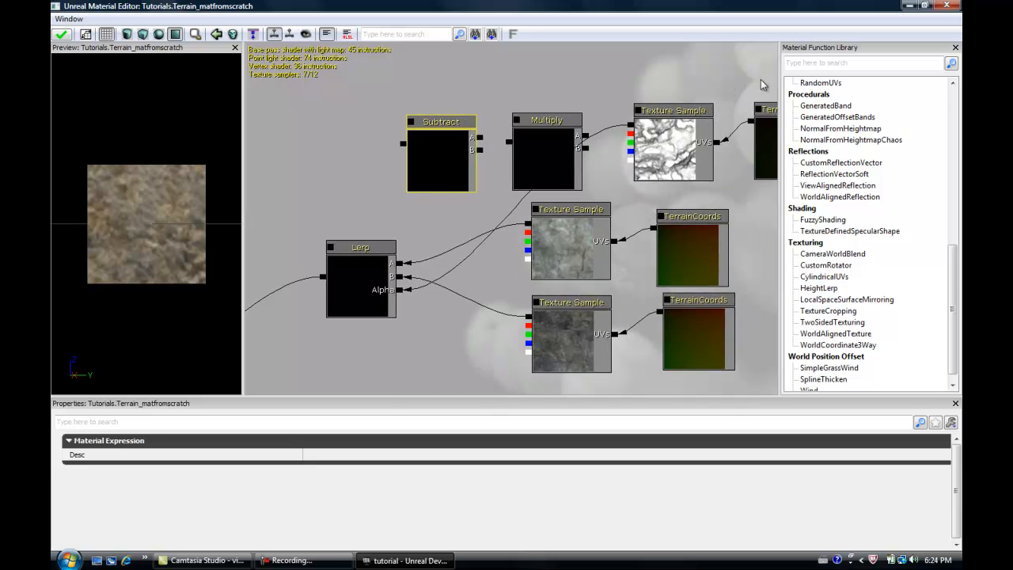
- Connect the mask sample's output to the Multiply's A input and the Multiply's output to the Subtract's A input
{"action": "left_click_drag", "start_coordinate": [610, 95], "coordinate": [528, 106]}
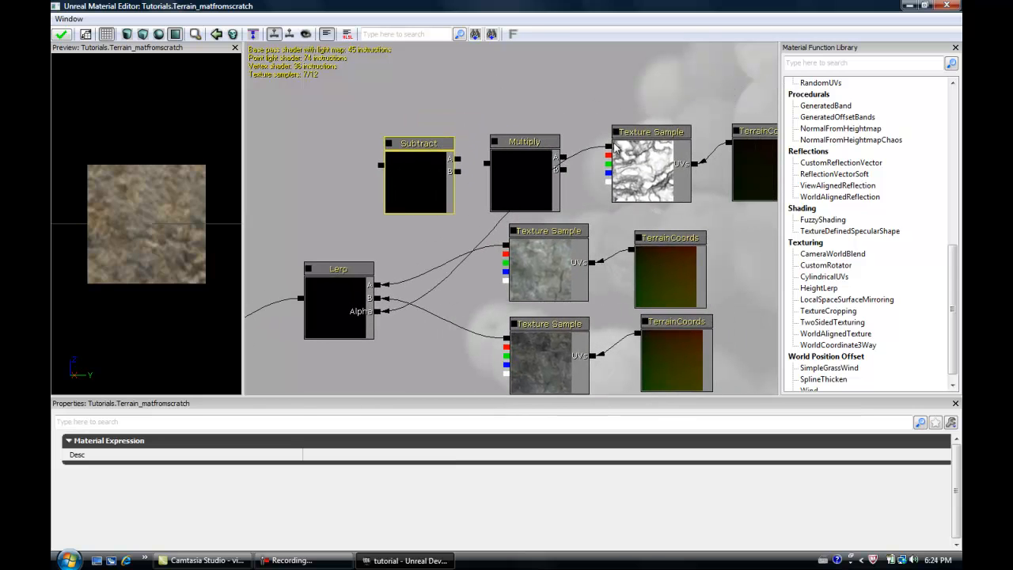
{"action": "left_click_drag", "start_coordinate": [607, 146], "coordinate": [566, 161]}
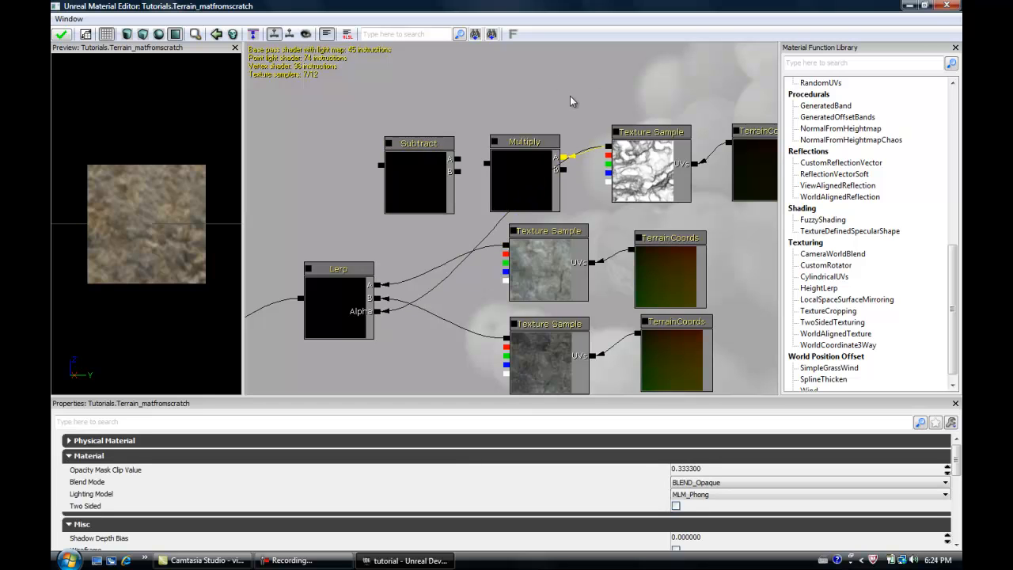
{"action": "left_click_drag", "start_coordinate": [574, 95], "coordinate": [609, 124]}
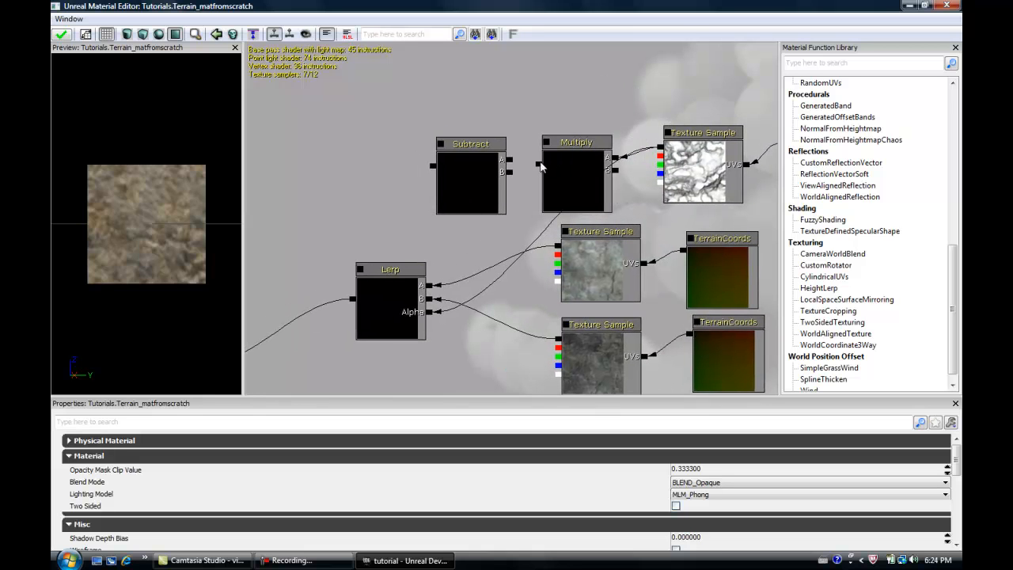
{"action": "left_click_drag", "start_coordinate": [539, 163], "coordinate": [508, 161]}
- Add a ConstantClamp node on the output side of the Subtract node and show its Min and Max properties
{"action": "right_click", "coordinate": [396, 162]}
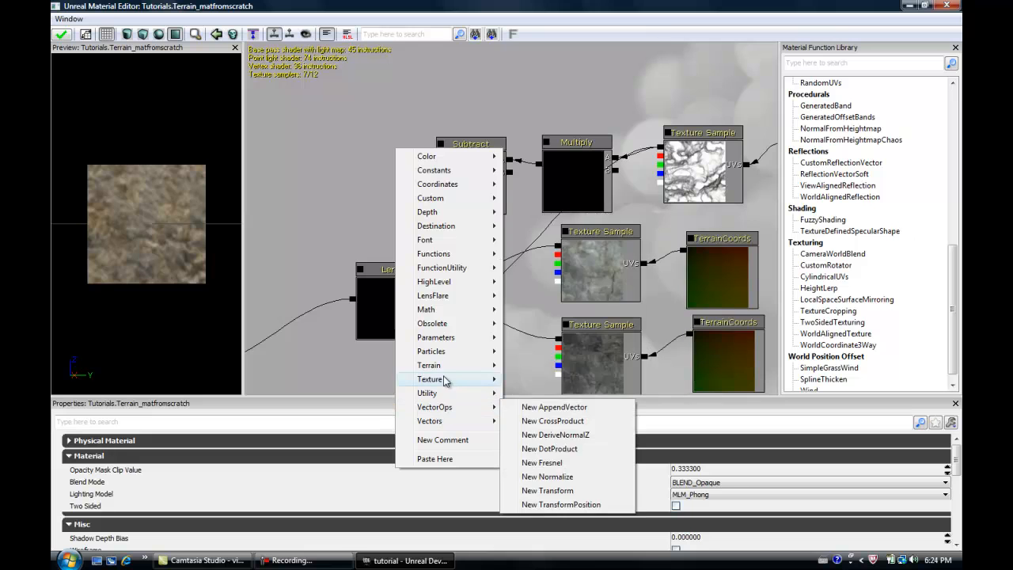
{"action": "mouse_move", "coordinate": [463, 393]}
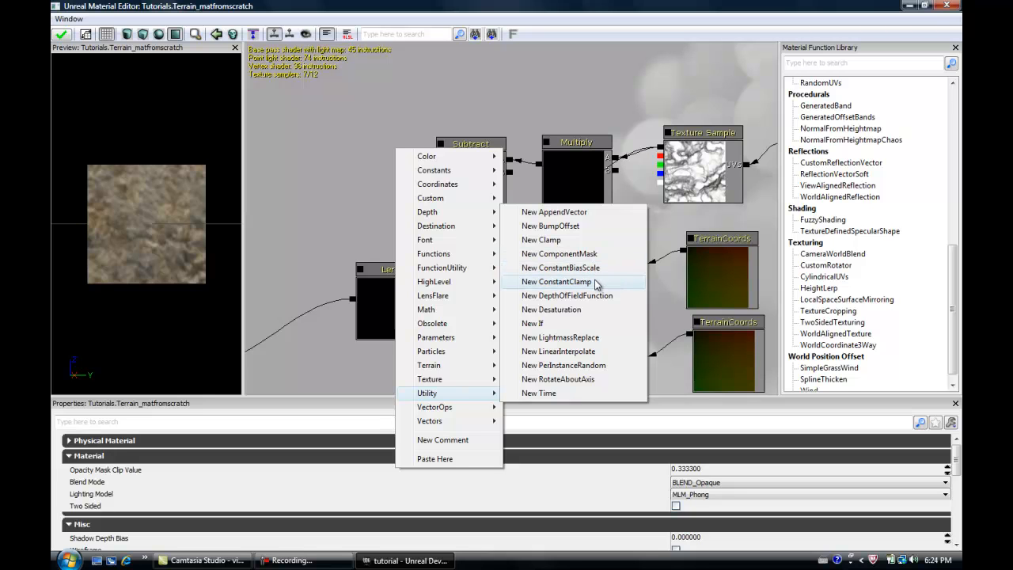
{"action": "left_click", "coordinate": [550, 282]}
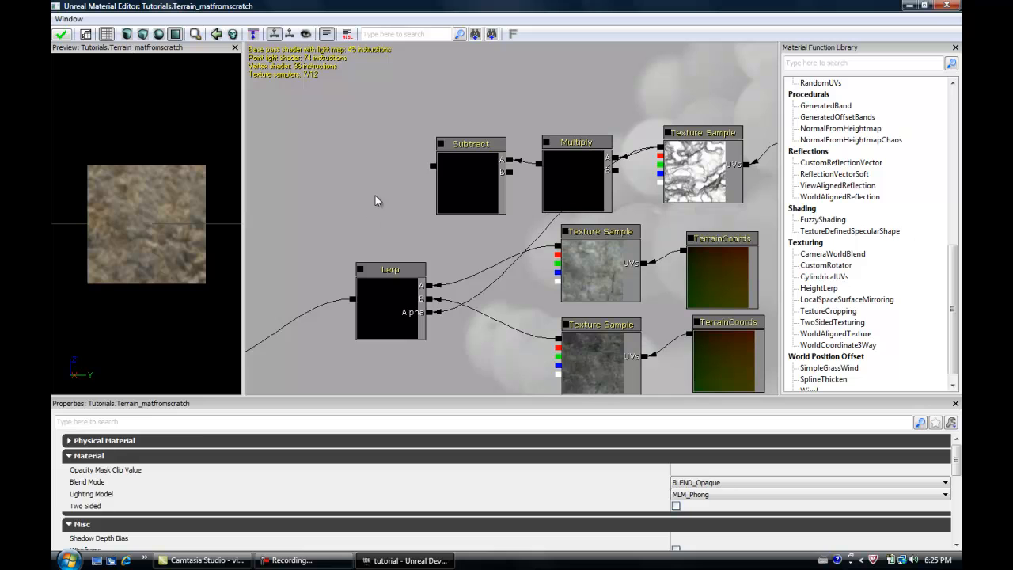
{"action": "left_click_drag", "start_coordinate": [431, 206], "coordinate": [371, 186]}
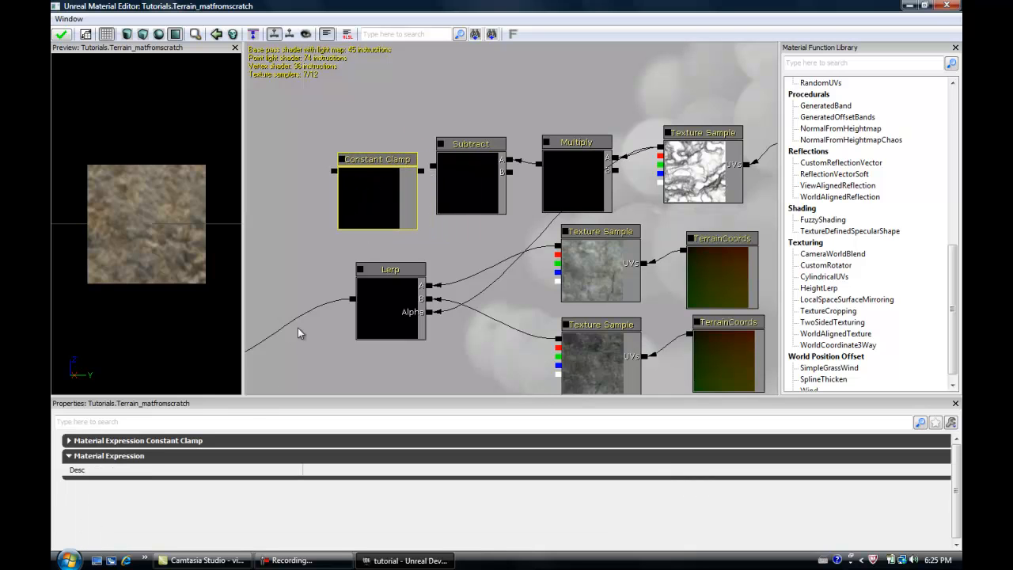
{"action": "left_click", "coordinate": [201, 441]}
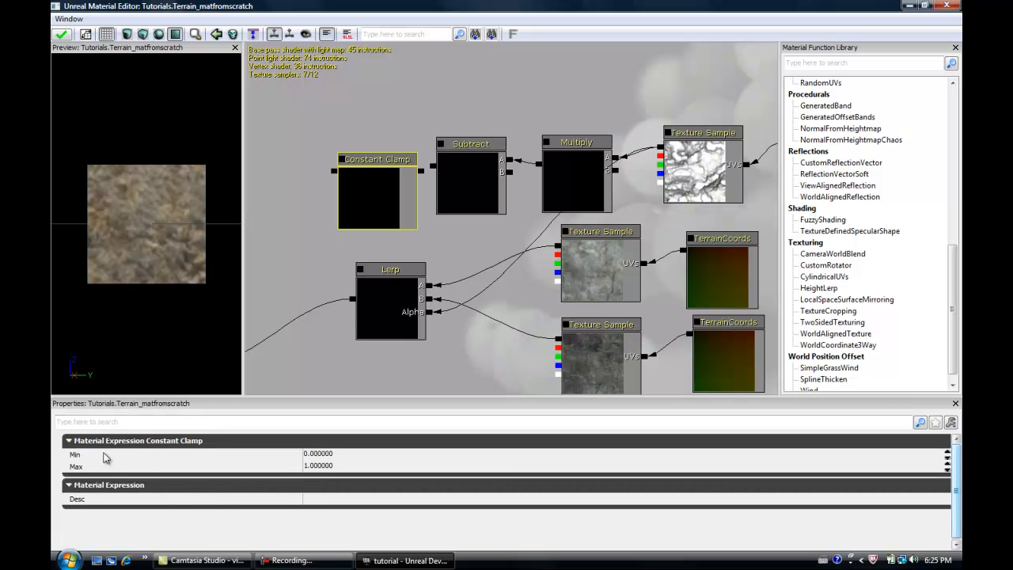
{"action": "left_click_drag", "start_coordinate": [379, 136], "coordinate": [450, 148]}
{"action": "left_click_drag", "start_coordinate": [473, 210], "coordinate": [456, 196]}
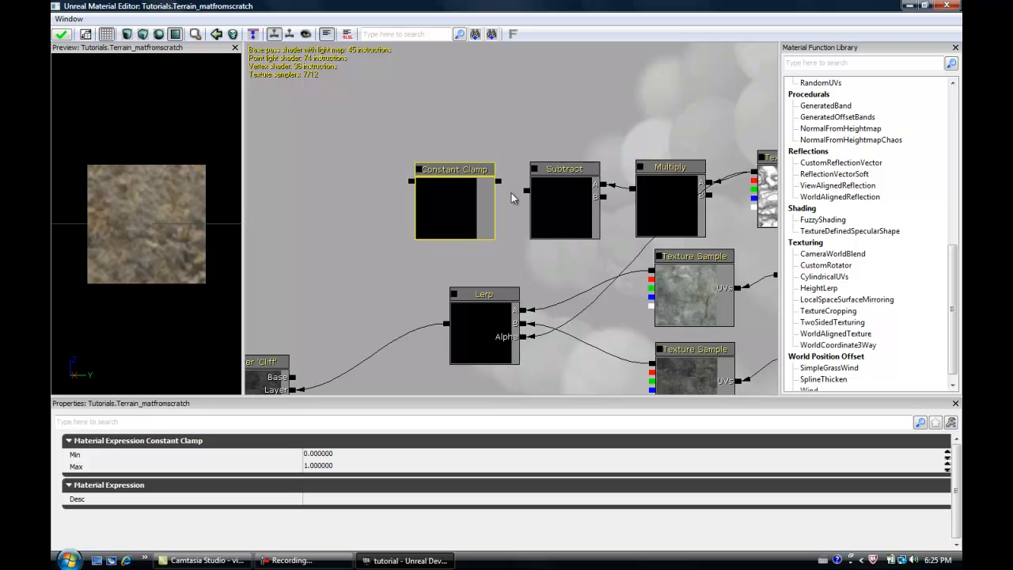
- Feed the Subtract's output into the Constant Clamp and connect the clamp's output to the Cliff Lerp's Alpha
{"action": "left_click_drag", "start_coordinate": [526, 191], "coordinate": [499, 183]}
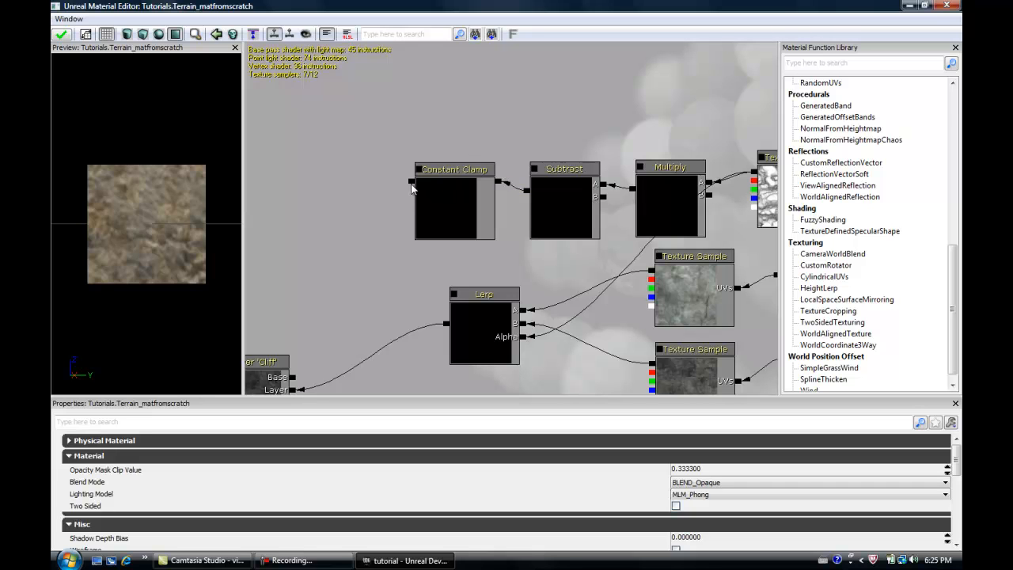
{"action": "left_click_drag", "start_coordinate": [410, 186], "coordinate": [532, 362]}
{"action": "left_click_drag", "start_coordinate": [533, 359], "coordinate": [524, 340]}
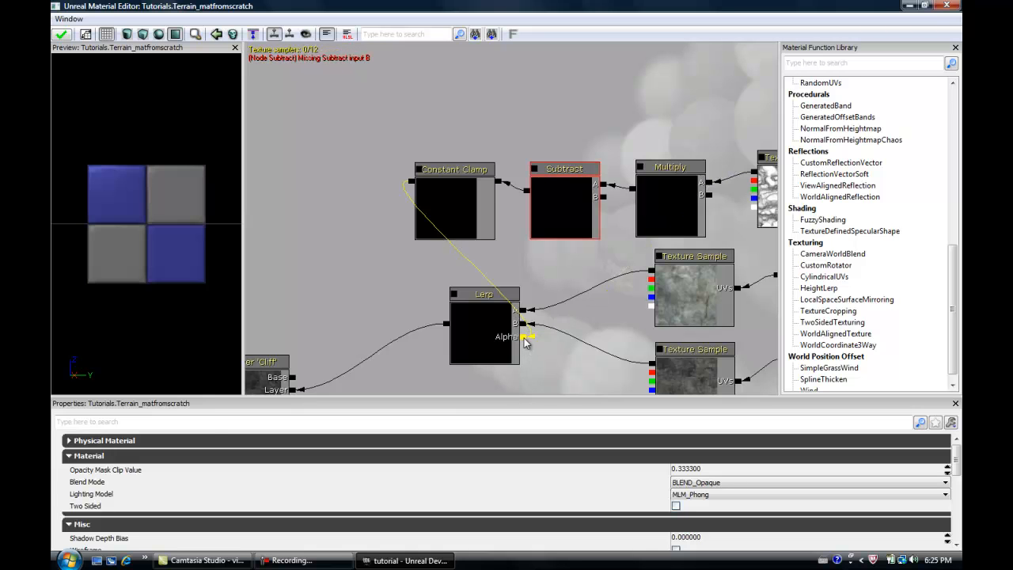
{"action": "left_click", "coordinate": [464, 192]}
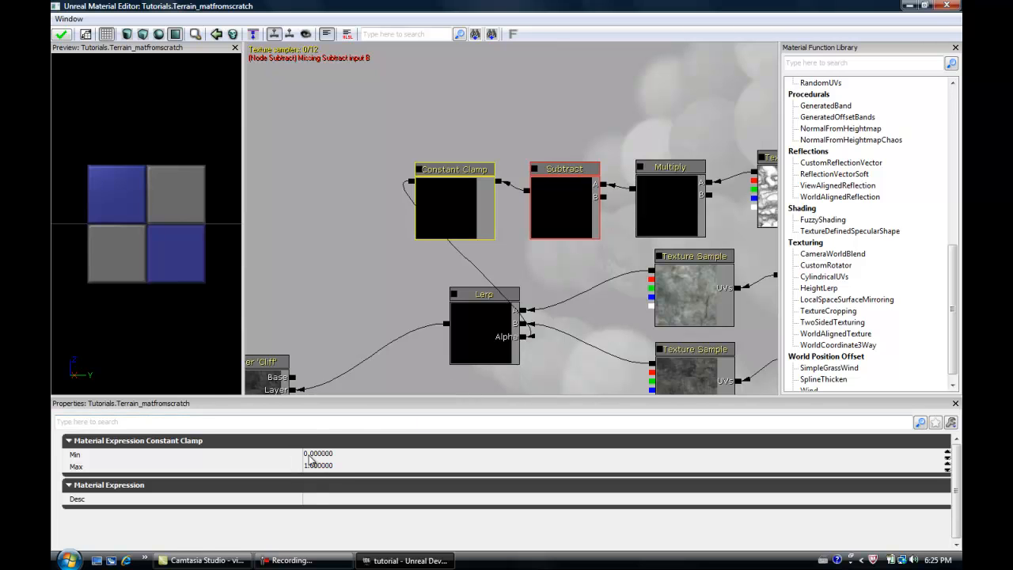
- Add two Constant nodes and connect one to the Subtract's B input and the other to the Multiply's B input
{"action": "left_click_drag", "start_coordinate": [522, 293], "coordinate": [476, 348]}
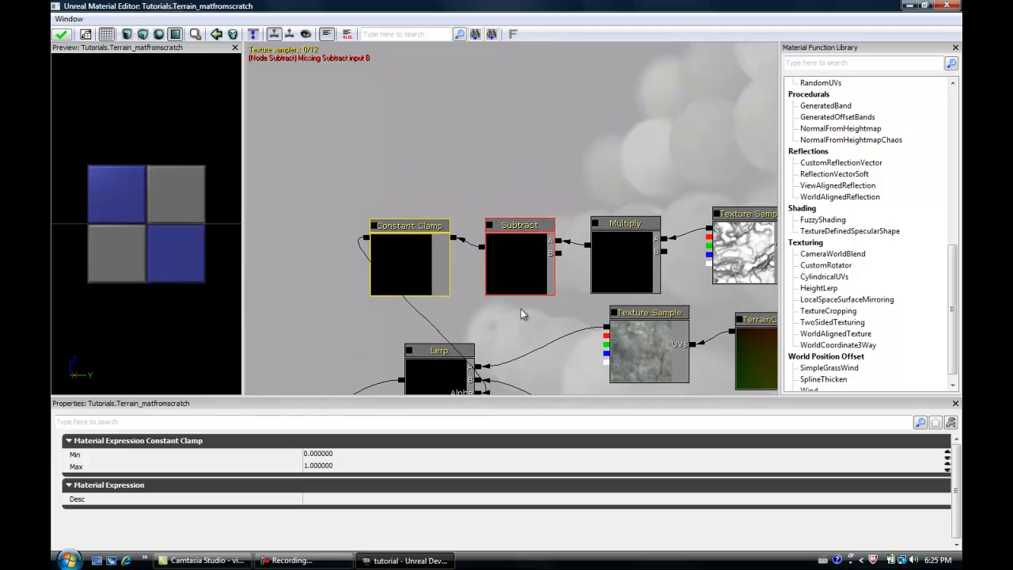
{"action": "left_click", "coordinate": [500, 158]}
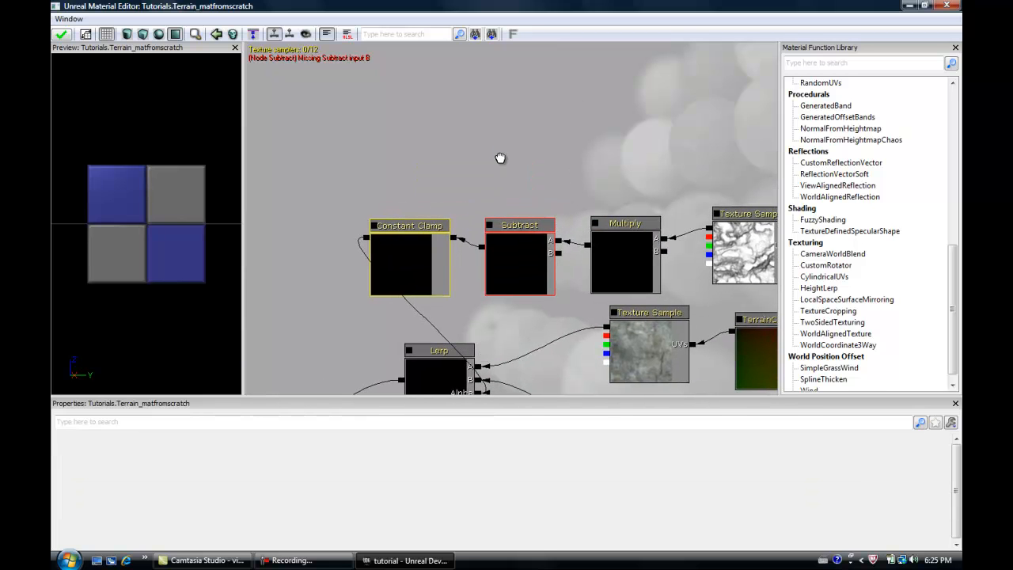
{"action": "left_click", "coordinate": [642, 159]}
{"action": "left_click_drag", "start_coordinate": [527, 158], "coordinate": [518, 151], "text": "ctrl"}
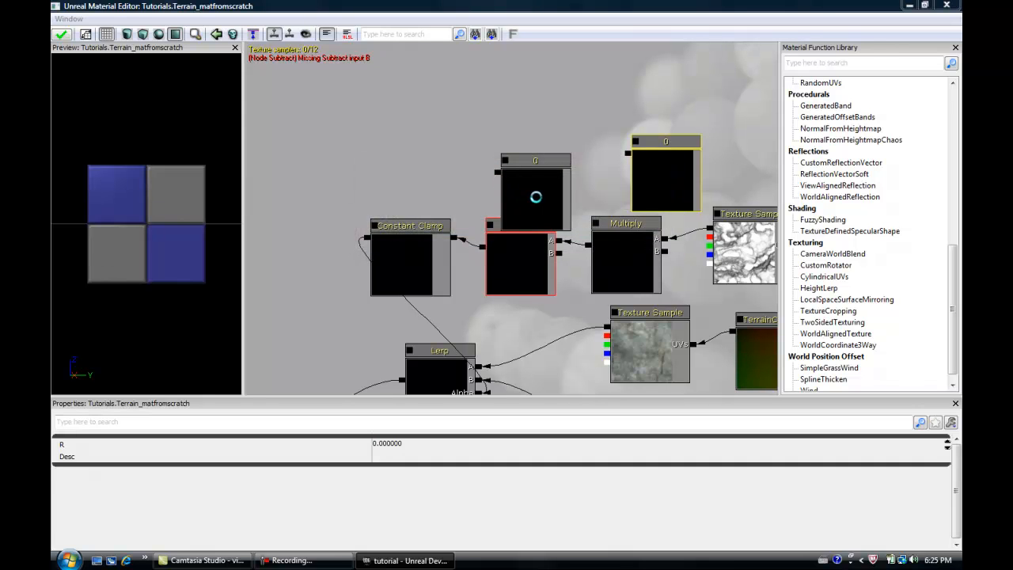
{"action": "left_click_drag", "start_coordinate": [549, 196], "coordinate": [559, 252]}
{"action": "left_click_drag", "start_coordinate": [626, 155], "coordinate": [666, 251]}
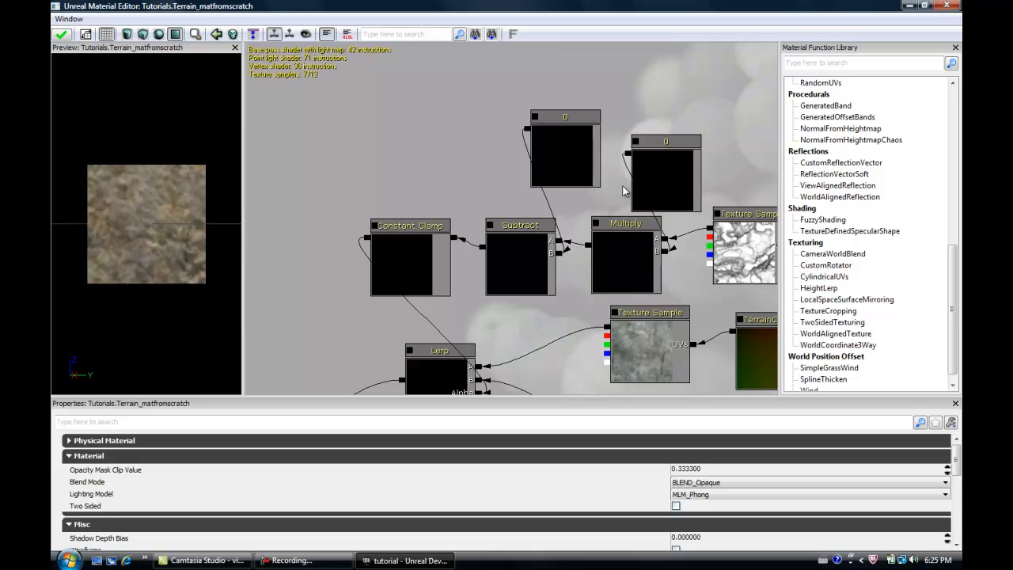
- Set the R value of the Constant feeding the Multiply node to 5
{"action": "left_click", "coordinate": [661, 174]}
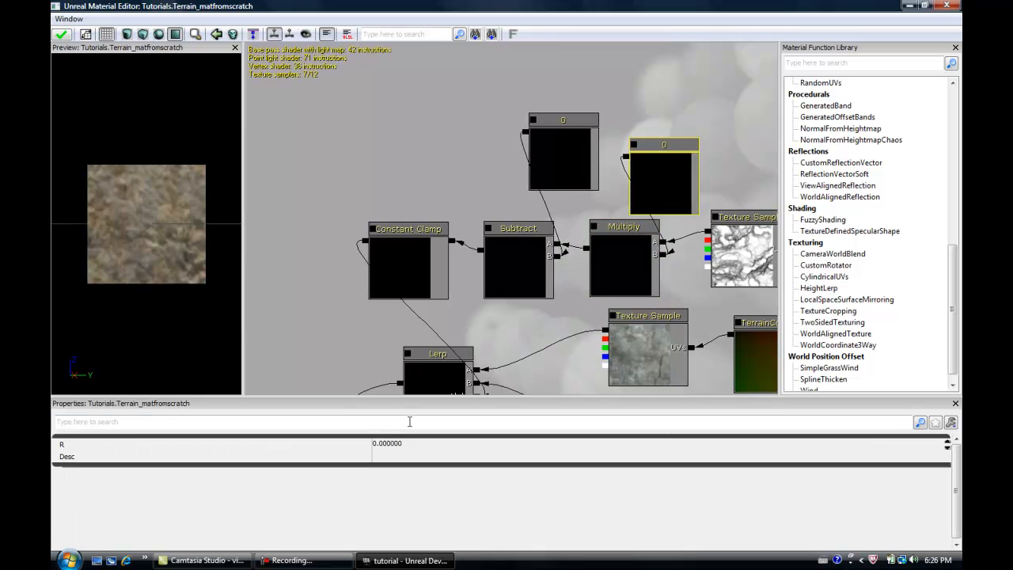
{"action": "left_click", "coordinate": [403, 445]}
{"action": "type", "text": "5"}
{"action": "key", "text": "Return"}
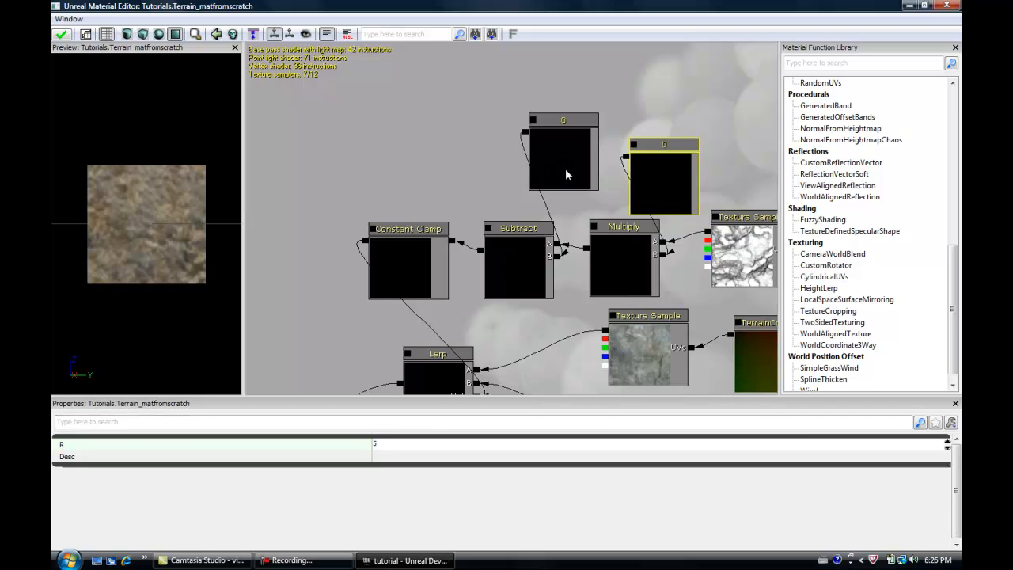
- Set the R value of the Constant feeding the Subtract node to 4
{"action": "left_click", "coordinate": [567, 174]}
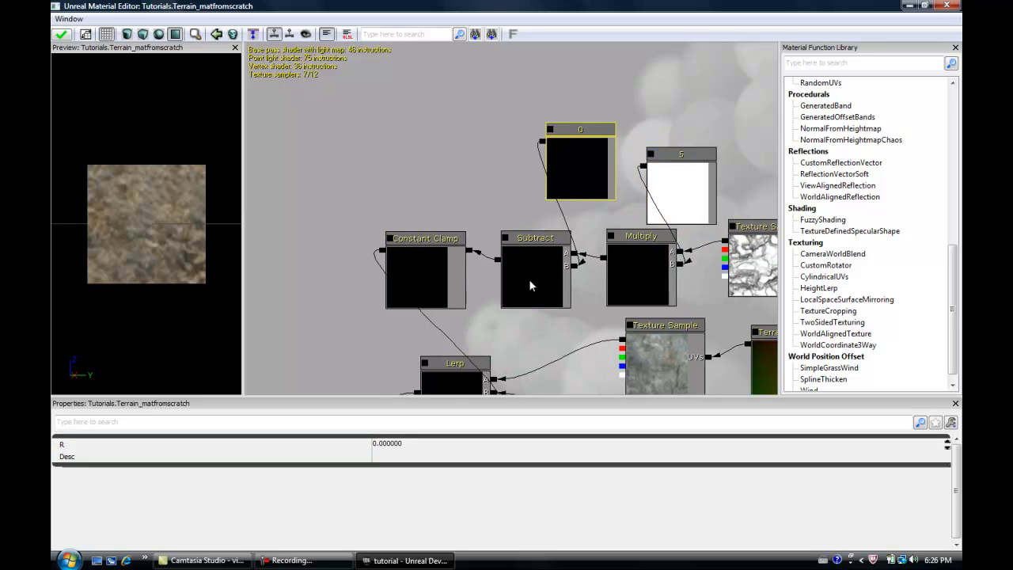
{"action": "left_click", "coordinate": [529, 279]}
{"action": "left_click", "coordinate": [551, 147]}
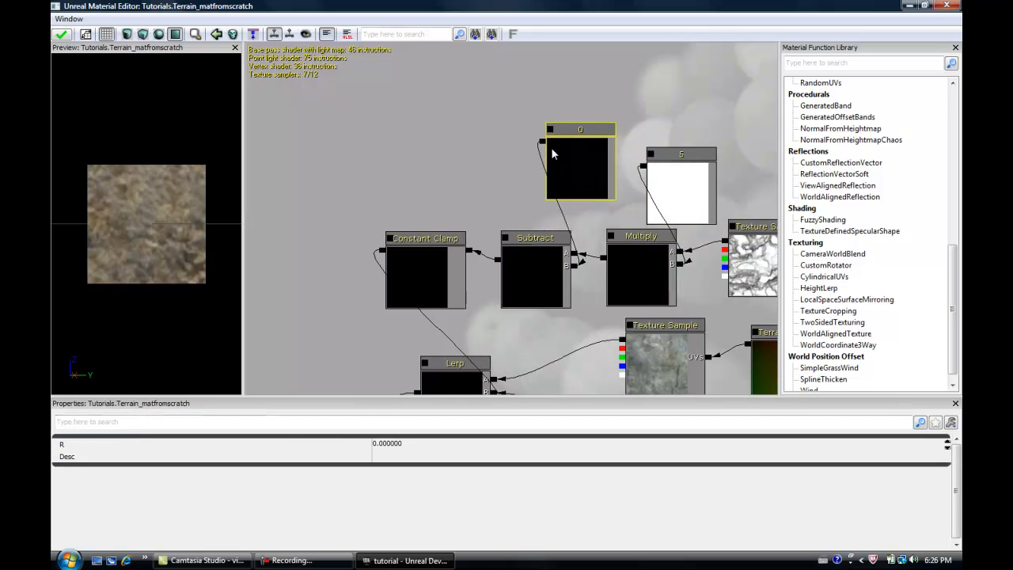
{"action": "left_click", "coordinate": [387, 443]}
{"action": "type", "text": "4"}
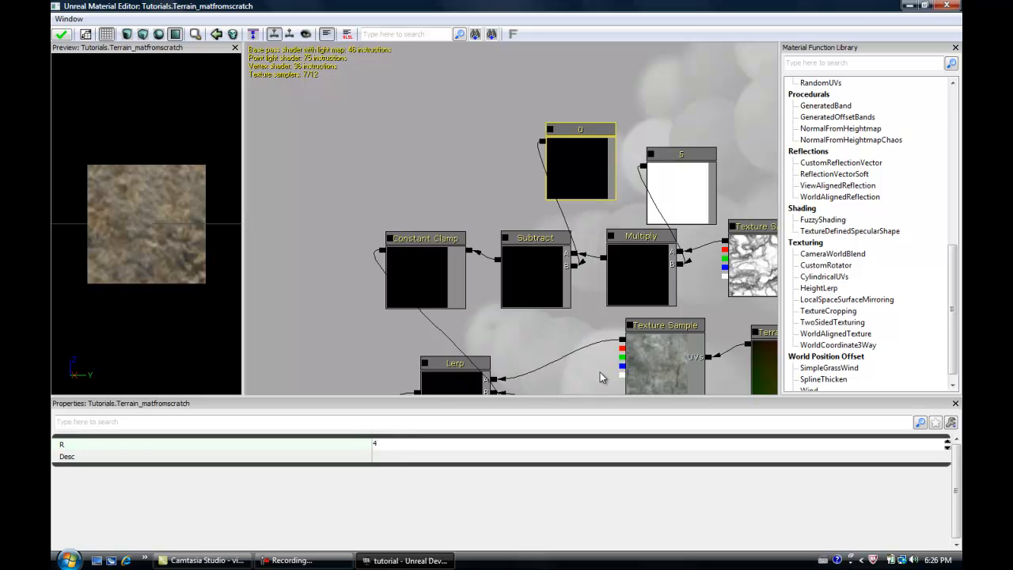
- Preview the Constant Clamp node on the mesh and orbit the preview to inspect its result
{"action": "left_click", "coordinate": [558, 340]}
{"action": "left_click", "coordinate": [536, 288]}
{"action": "left_click_drag", "start_coordinate": [587, 385], "coordinate": [565, 288]}
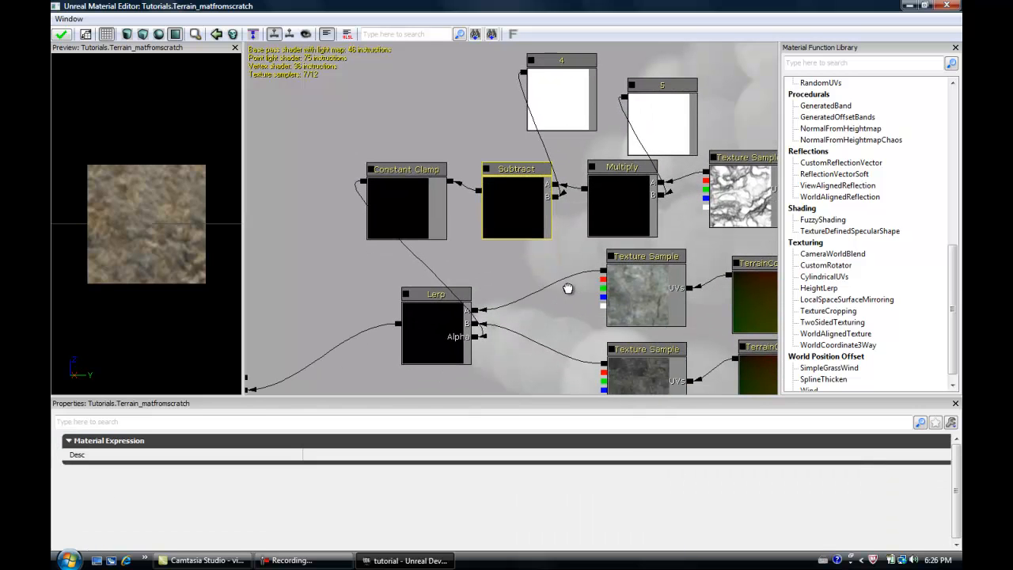
{"action": "left_click", "coordinate": [401, 198]}
{"action": "right_click", "coordinate": [401, 198]}
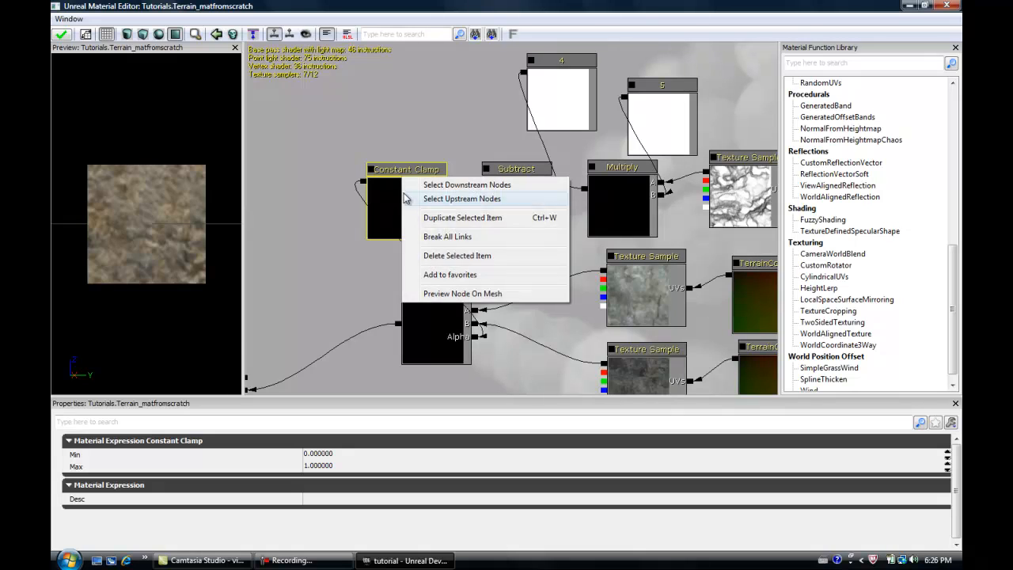
{"action": "left_click", "coordinate": [465, 293]}
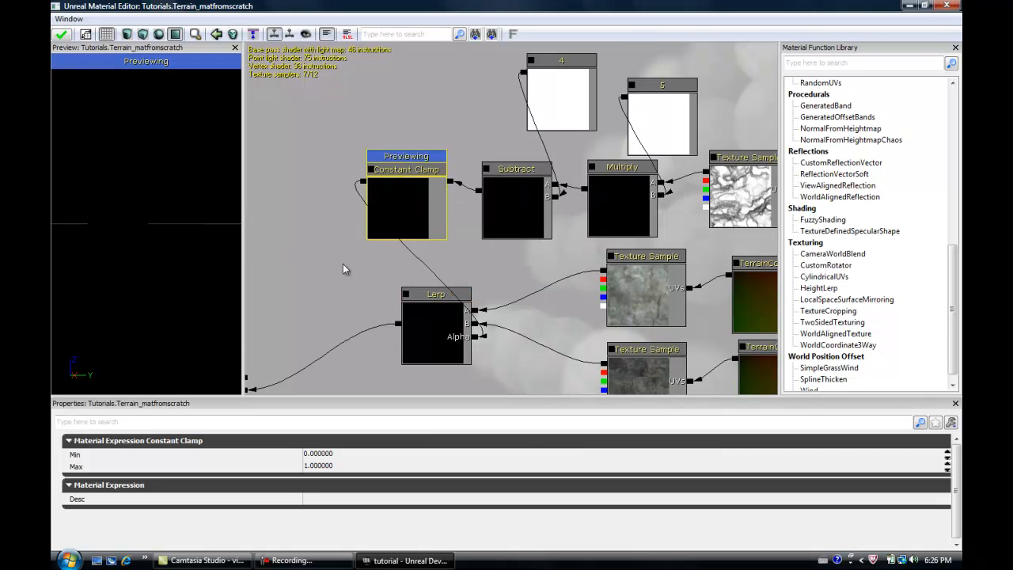
{"action": "left_click_drag", "start_coordinate": [154, 214], "coordinate": [95, 255]}
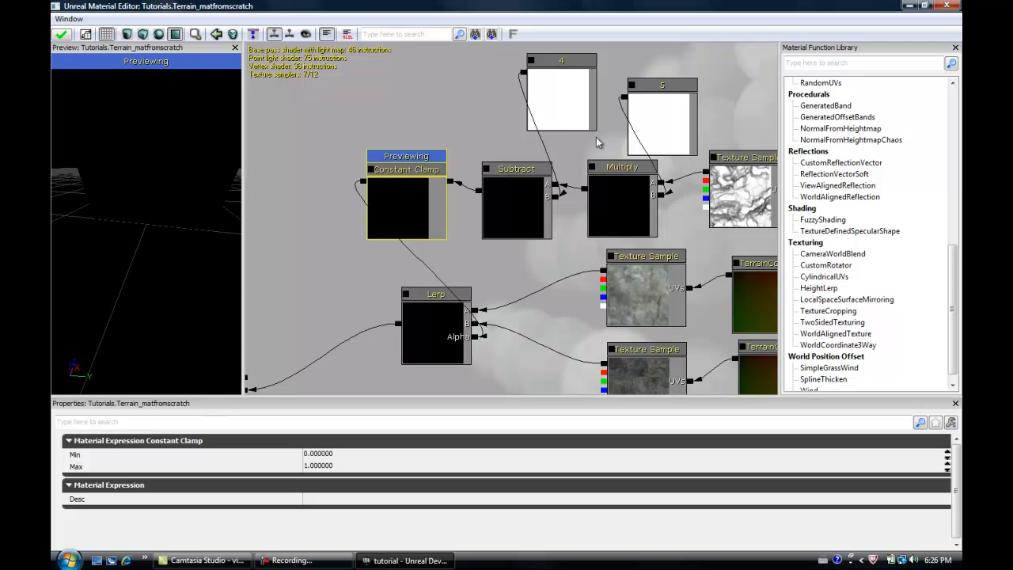
- Preview the Multiply node on the mesh and check its result against the connected cliff mask texture
{"action": "left_click_drag", "start_coordinate": [586, 144], "coordinate": [545, 157]}
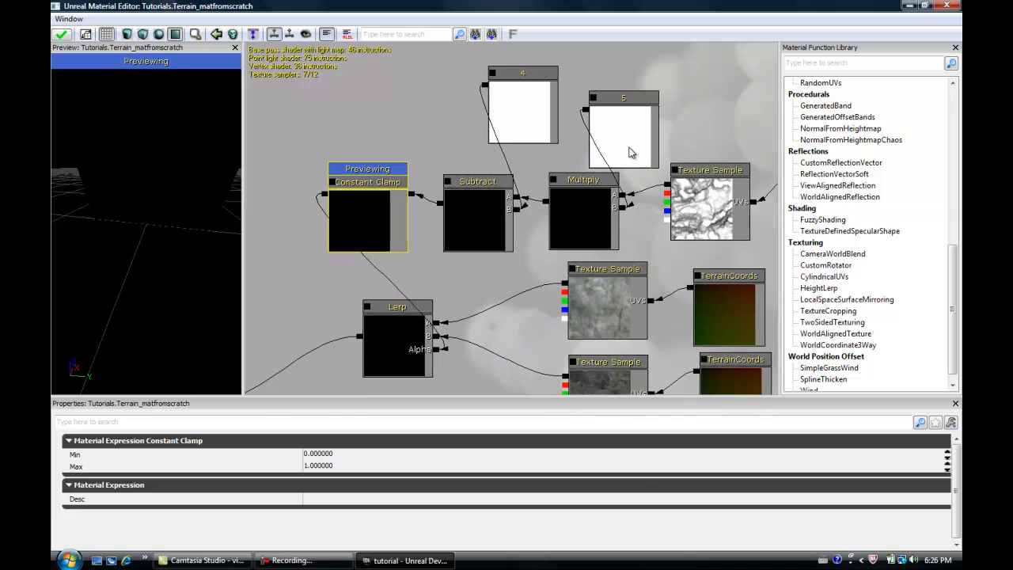
{"action": "right_click", "coordinate": [480, 204]}
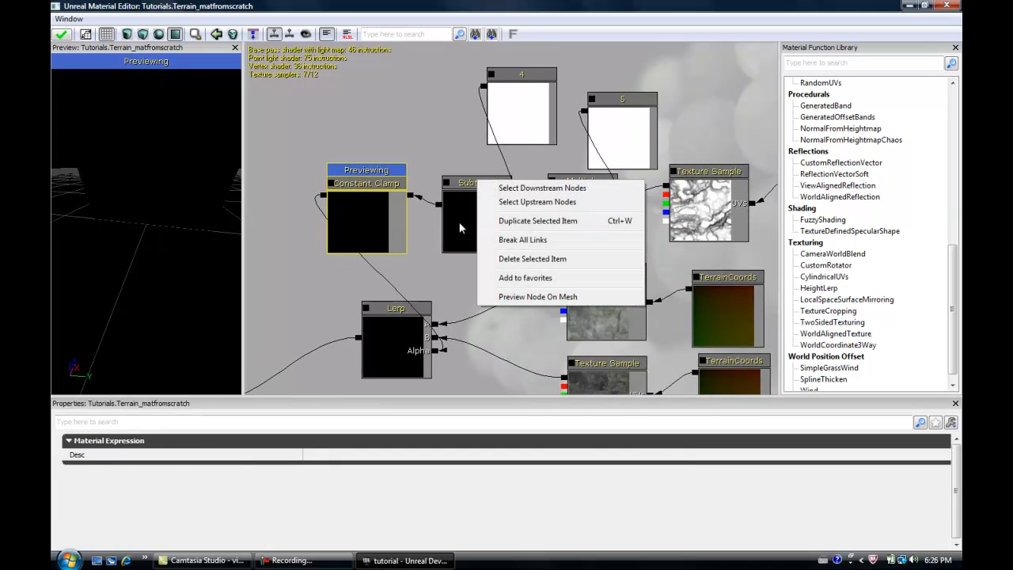
{"action": "left_click_drag", "start_coordinate": [559, 214], "coordinate": [585, 209]}
{"action": "right_click", "coordinate": [610, 203]}
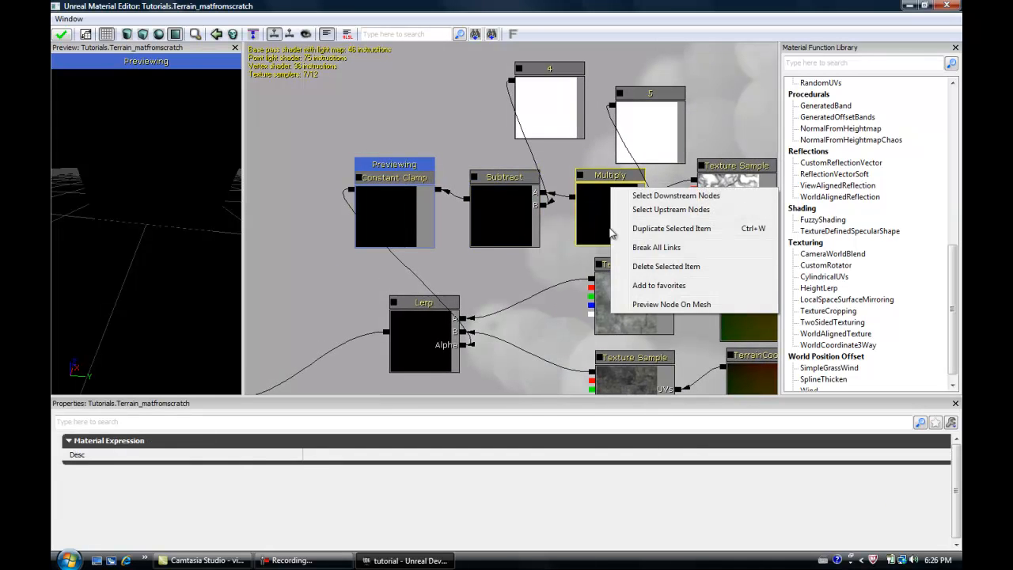
{"action": "left_click", "coordinate": [654, 306]}
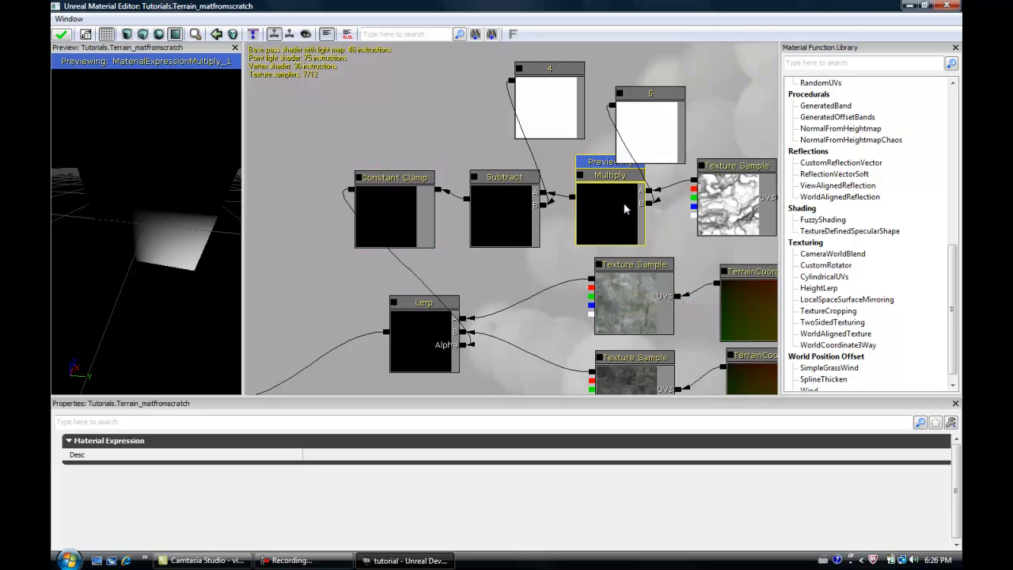
{"action": "left_click_drag", "start_coordinate": [172, 212], "coordinate": [125, 219]}
{"action": "left_click_drag", "start_coordinate": [739, 207], "coordinate": [574, 188]}
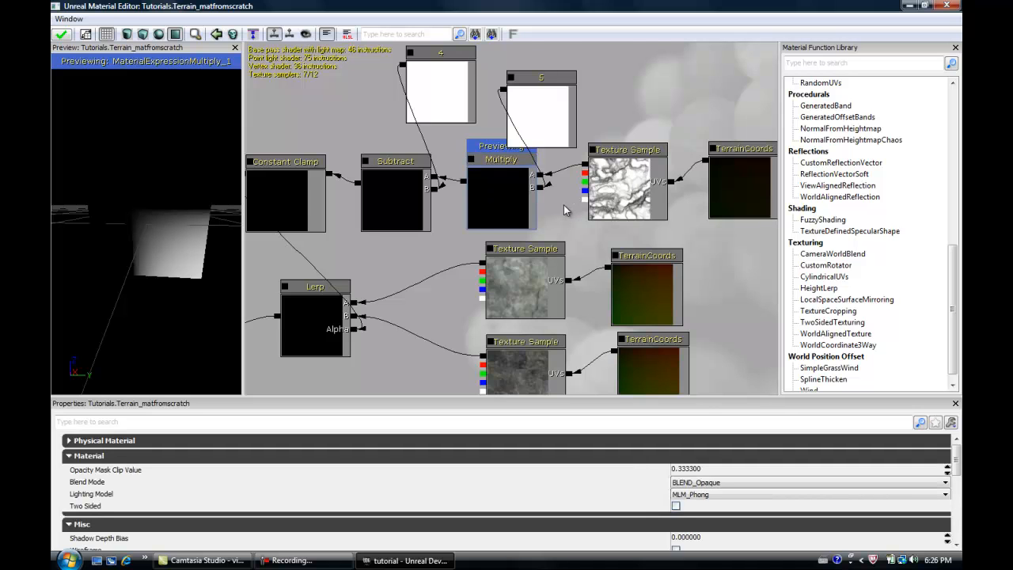
- Apply the material changes and inspect the cliff areas of the landscape in the level viewport
{"action": "left_click_drag", "start_coordinate": [564, 205], "coordinate": [668, 182]}
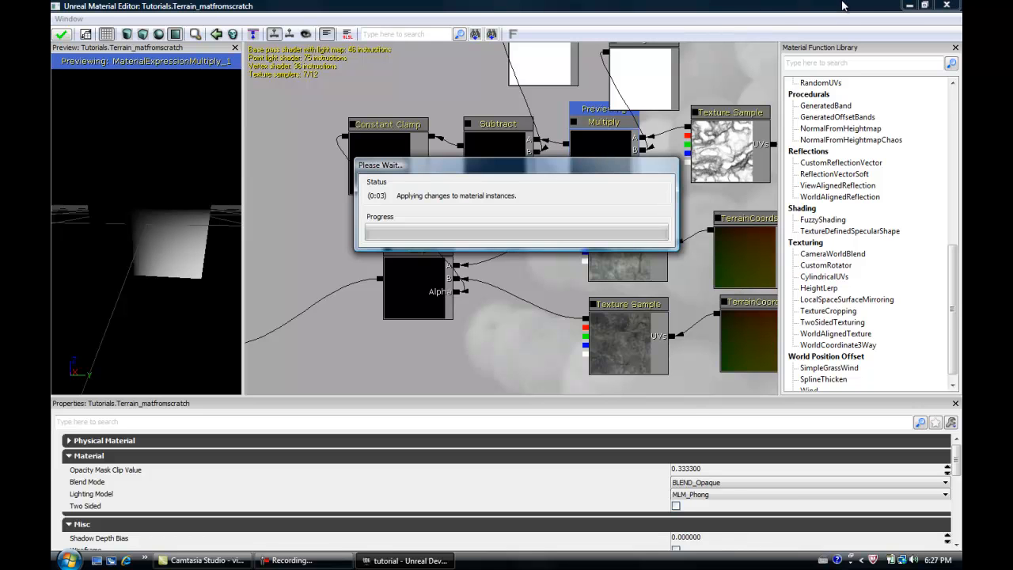
{"action": "left_click", "coordinate": [909, 6]}
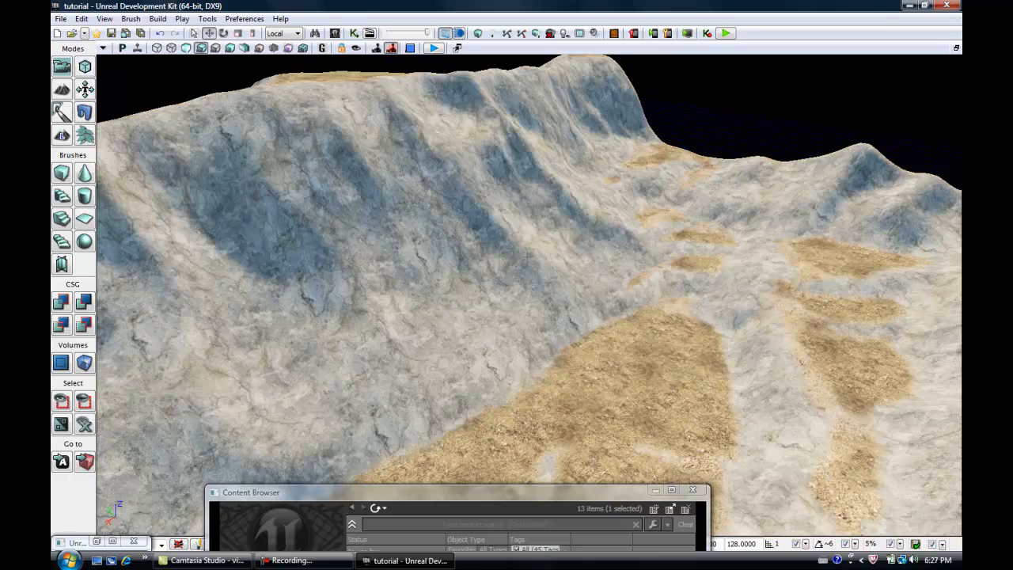
{"action": "left_click_drag", "start_coordinate": [428, 286], "coordinate": [95, 326]}
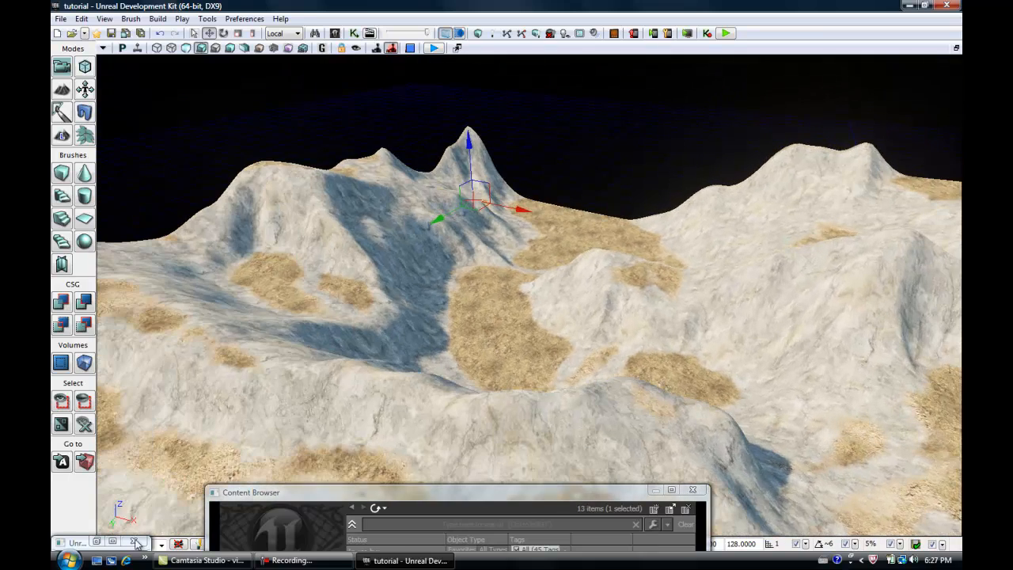
- Open the Terrain_mat material from the Tutorials package in the Material Editor for comparison
{"action": "left_click", "coordinate": [112, 542]}
{"action": "mouse_move", "coordinate": [554, 153]}
{"action": "left_mouse_down"}
{"action": "mouse_move", "coordinate": [557, 231]}
{"action": "mouse_move", "coordinate": [562, 146]}
{"action": "left_mouse_up"}
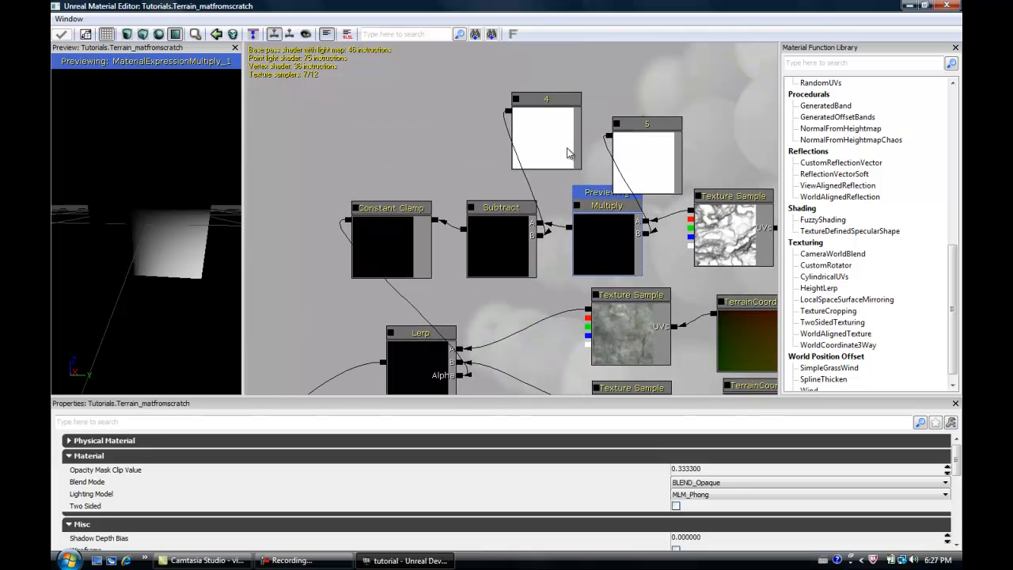
{"action": "left_click", "coordinate": [492, 248]}
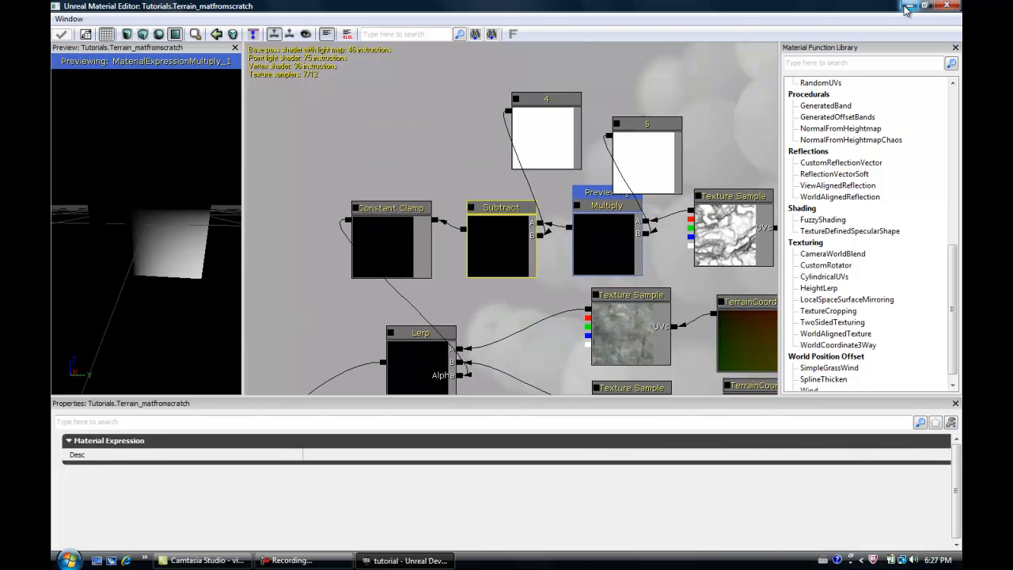
{"action": "left_click", "coordinate": [907, 7]}
{"action": "left_click_drag", "start_coordinate": [298, 488], "coordinate": [403, 83]}
{"action": "left_click_drag", "start_coordinate": [439, 398], "coordinate": [439, 409]}
{"action": "left_click", "coordinate": [387, 362]}
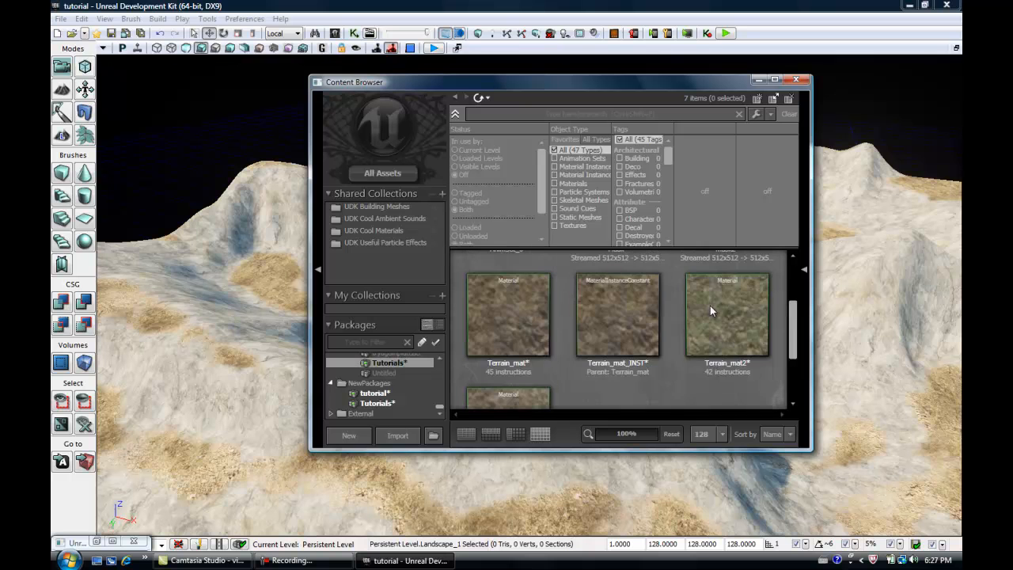
{"action": "scroll", "coordinate": [601, 393], "scroll_direction": "up", "scroll_amount": 1}
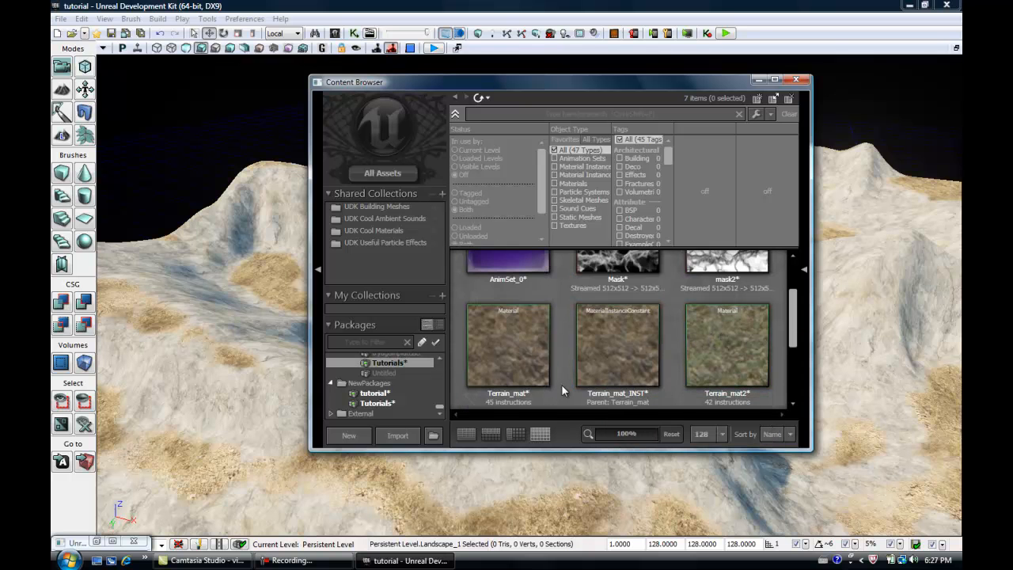
{"action": "right_click", "coordinate": [527, 366]}
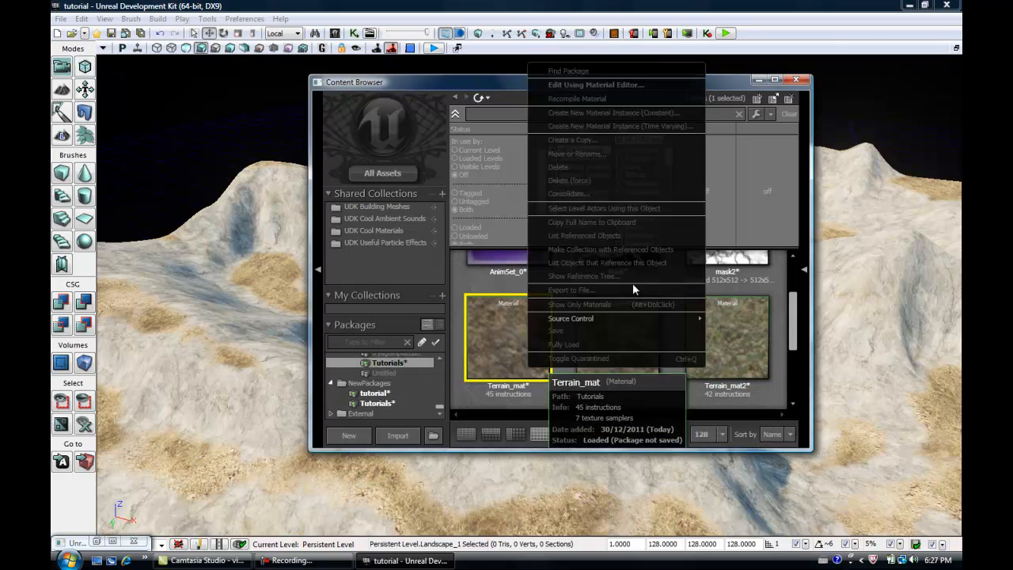
{"action": "left_click", "coordinate": [628, 86]}
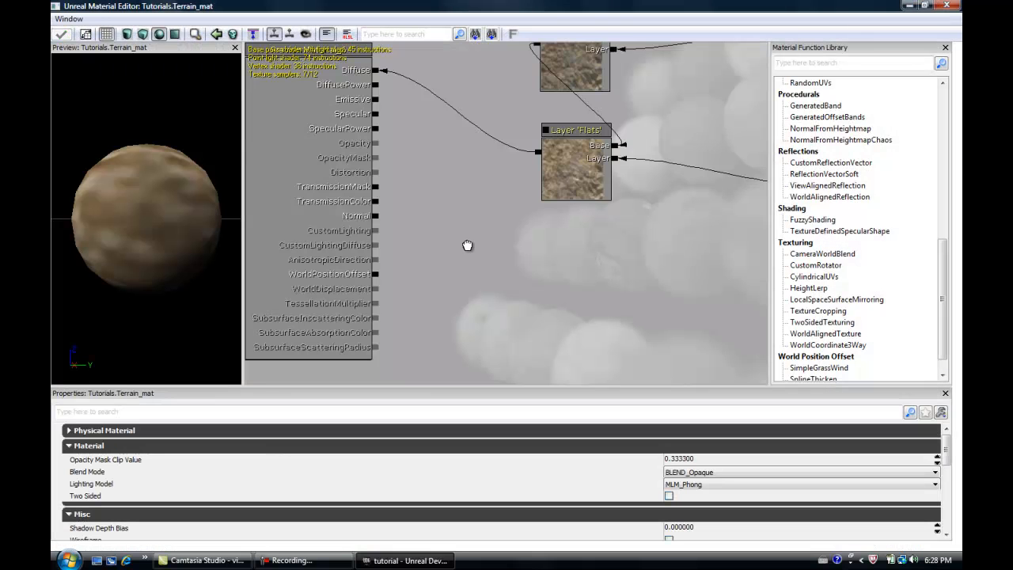
- Examine how the Cliff layer's Lerp and its mask texture are wired in Terrain_mat
{"action": "left_click_drag", "start_coordinate": [467, 245], "coordinate": [283, 369]}
{"action": "left_click_drag", "start_coordinate": [590, 169], "coordinate": [515, 389]}
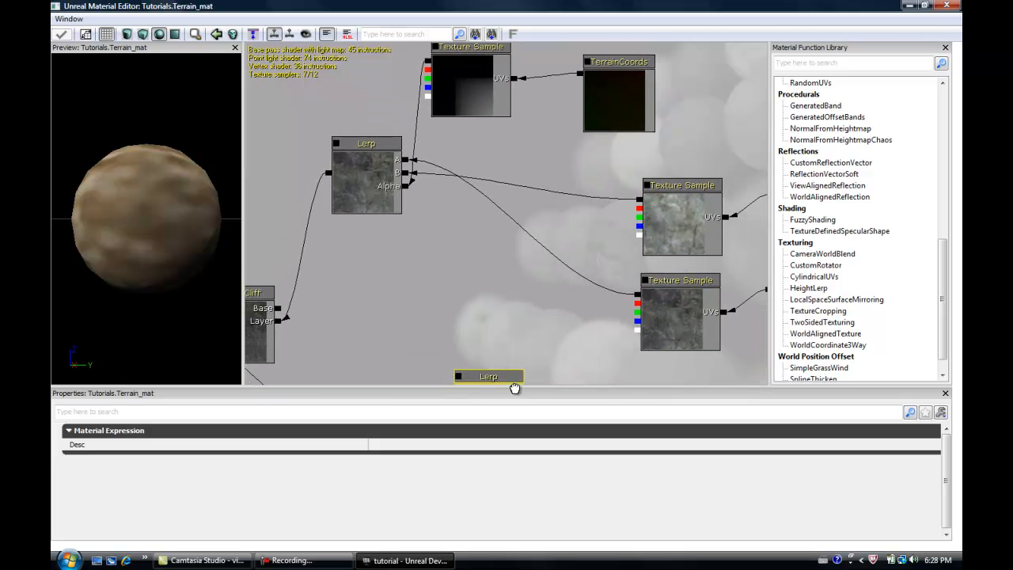
{"action": "left_click_drag", "start_coordinate": [506, 228], "coordinate": [590, 198]}
{"action": "left_click", "coordinate": [909, 6]}
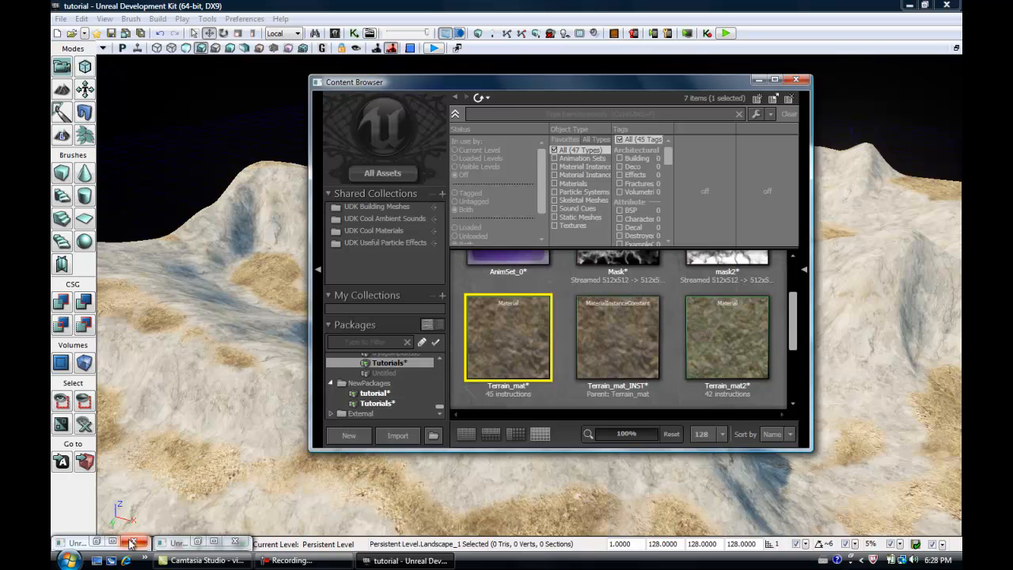
- Return to Terrain_matfromscratch and examine the texture and mask connections of the Cliff, Edges and lower layer Lerps
{"action": "left_click", "coordinate": [114, 542]}
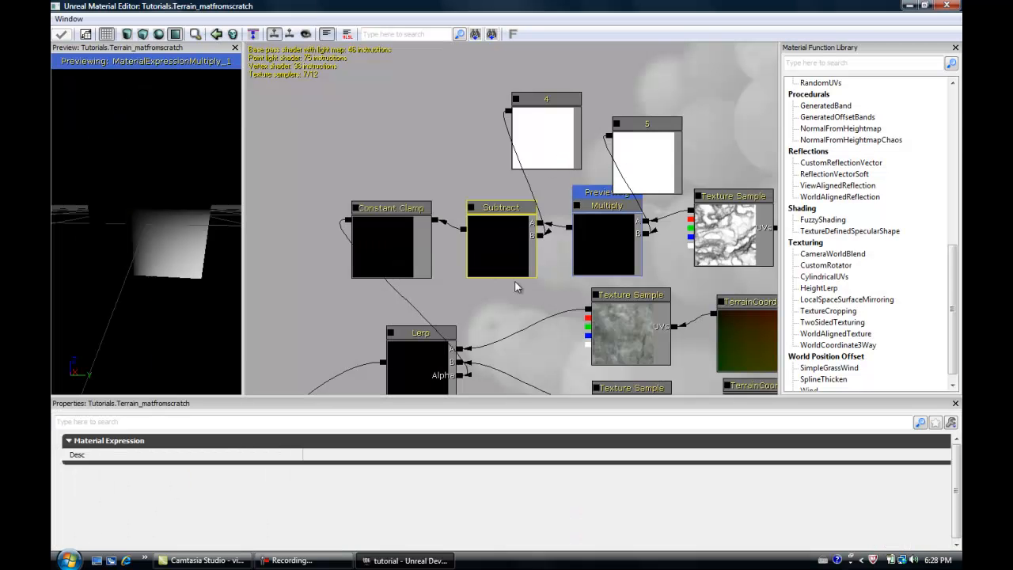
{"action": "left_click_drag", "start_coordinate": [573, 175], "coordinate": [615, 126]}
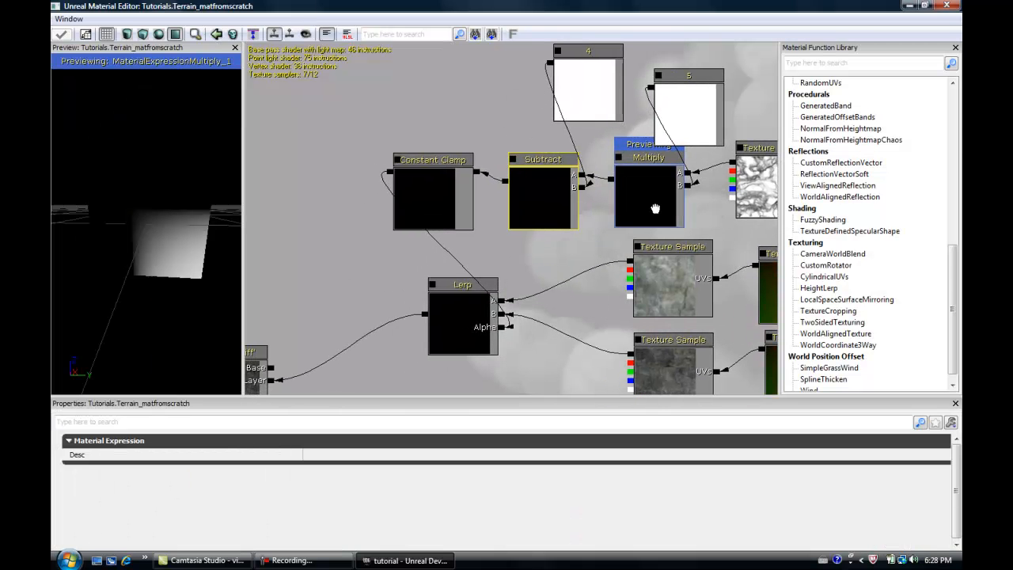
{"action": "left_click_drag", "start_coordinate": [662, 158], "coordinate": [566, 136]}
{"action": "left_click_drag", "start_coordinate": [527, 385], "coordinate": [563, 216]}
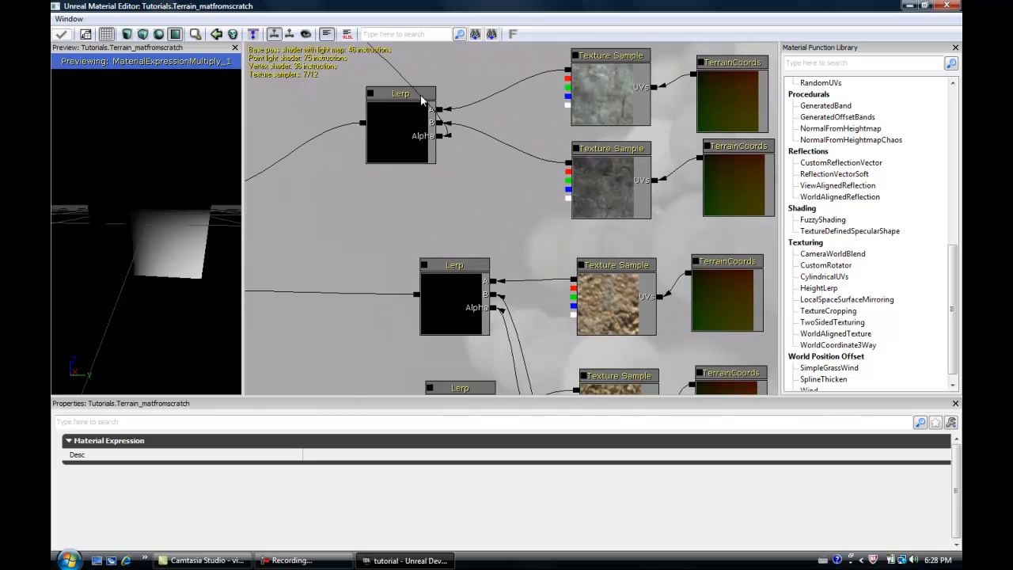
{"action": "left_click_drag", "start_coordinate": [534, 120], "coordinate": [421, 289]}
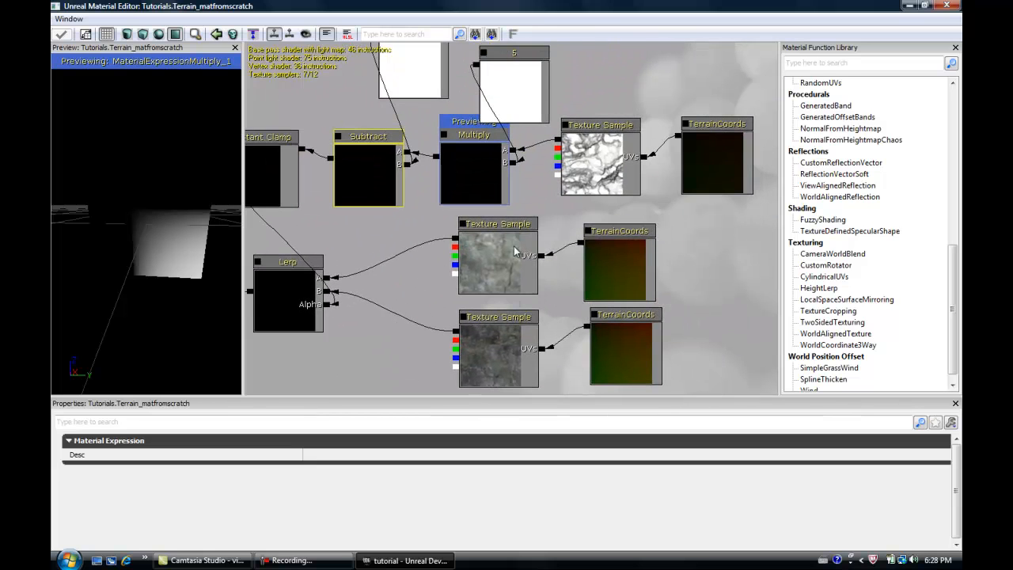
{"action": "left_click_drag", "start_coordinate": [513, 246], "coordinate": [580, 133]}
{"action": "left_click_drag", "start_coordinate": [480, 368], "coordinate": [579, 19]}
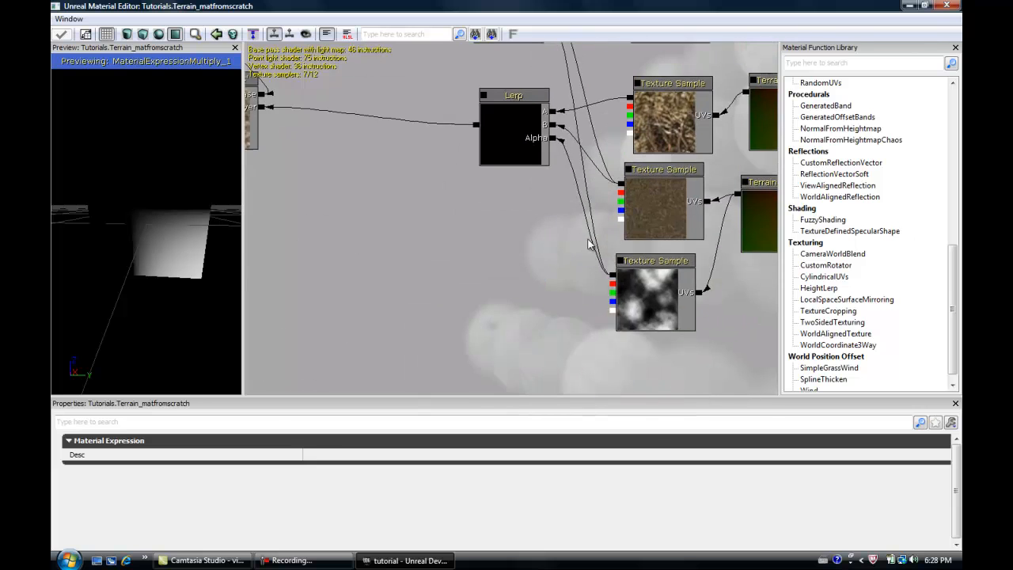
{"action": "left_click_drag", "start_coordinate": [525, 166], "coordinate": [413, 120]}
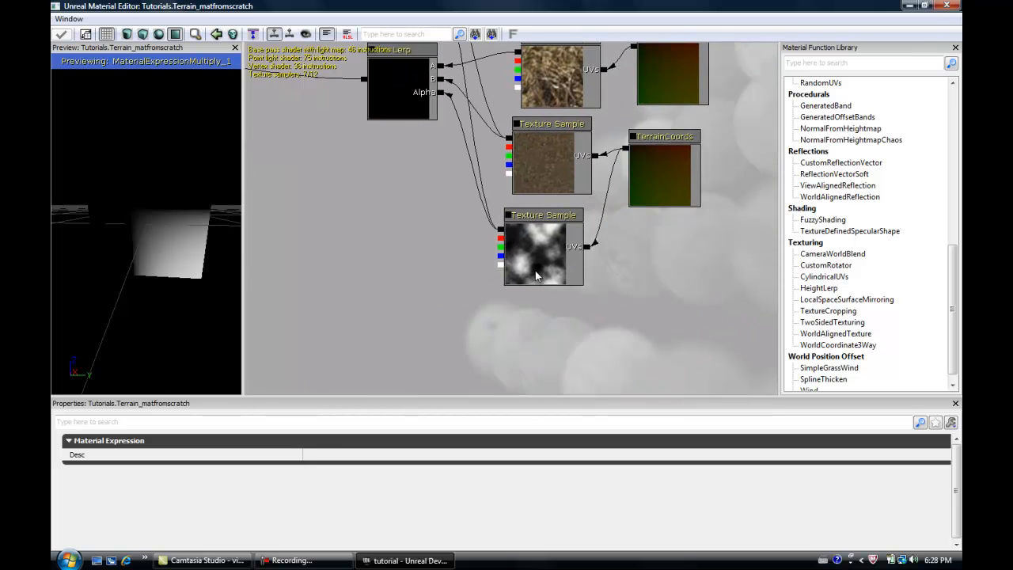
{"action": "left_click_drag", "start_coordinate": [582, 286], "coordinate": [557, 300]}
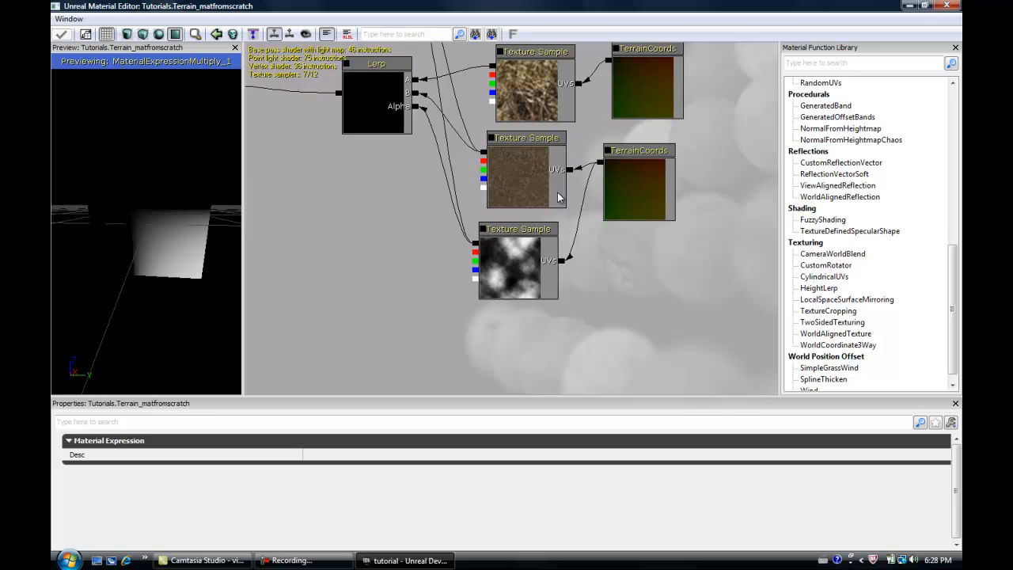
{"action": "left_click_drag", "start_coordinate": [665, 303], "coordinate": [724, 401]}
- Connect the cliff mask Texture Sample directly to the Cliff Lerp's Alpha in place of the Constant Clamp
{"action": "left_click_drag", "start_coordinate": [625, 71], "coordinate": [645, 220]}
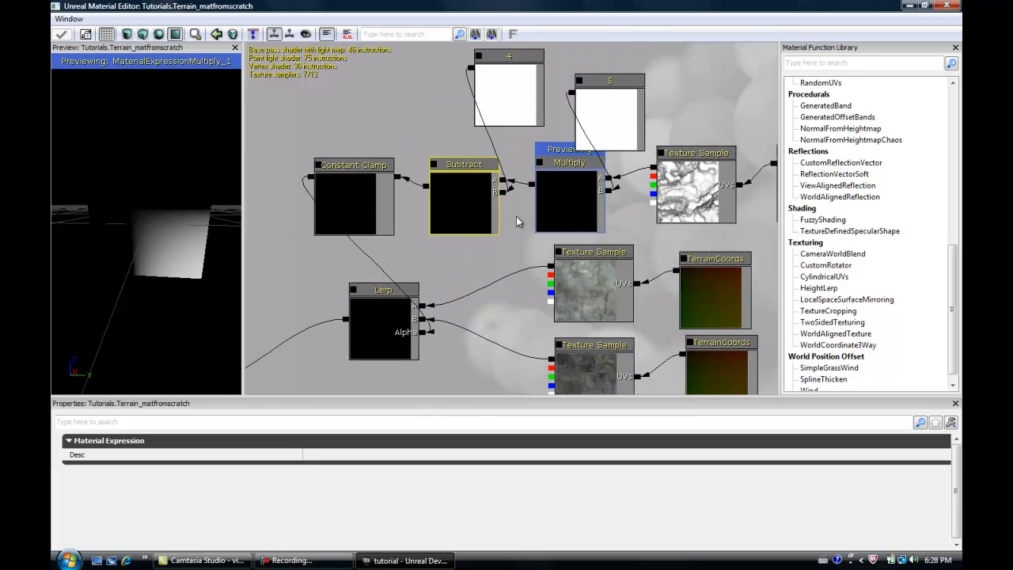
{"action": "left_click_drag", "start_coordinate": [655, 168], "coordinate": [423, 313]}
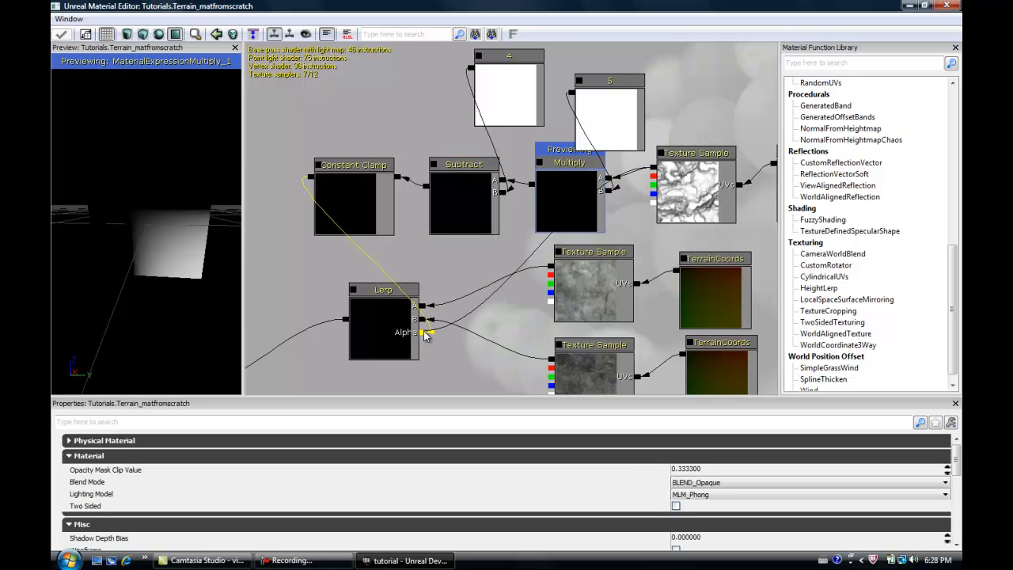
{"action": "left_click_drag", "start_coordinate": [428, 332], "coordinate": [426, 332]}
- Delete the Multiply, Subtract and Constant Clamp nodes together with their two Constant nodes
{"action": "left_click_drag", "start_coordinate": [556, 195], "coordinate": [579, 181]}
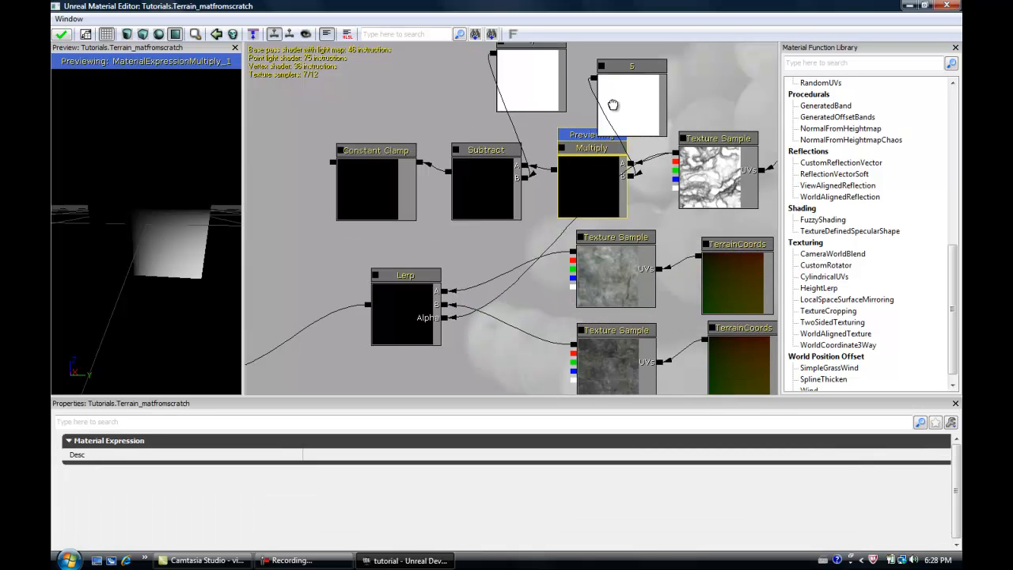
{"action": "left_click", "coordinate": [538, 88], "text": "ctrl"}
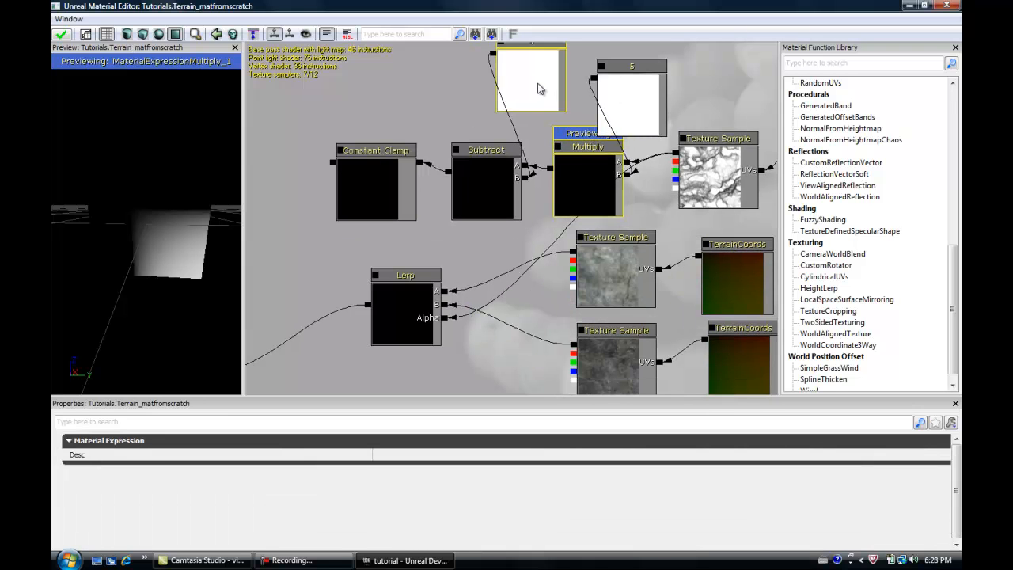
{"action": "left_click", "coordinate": [662, 115]}
{"action": "left_click_drag", "start_coordinate": [401, 173], "coordinate": [369, 172], "text": "ctrl"}
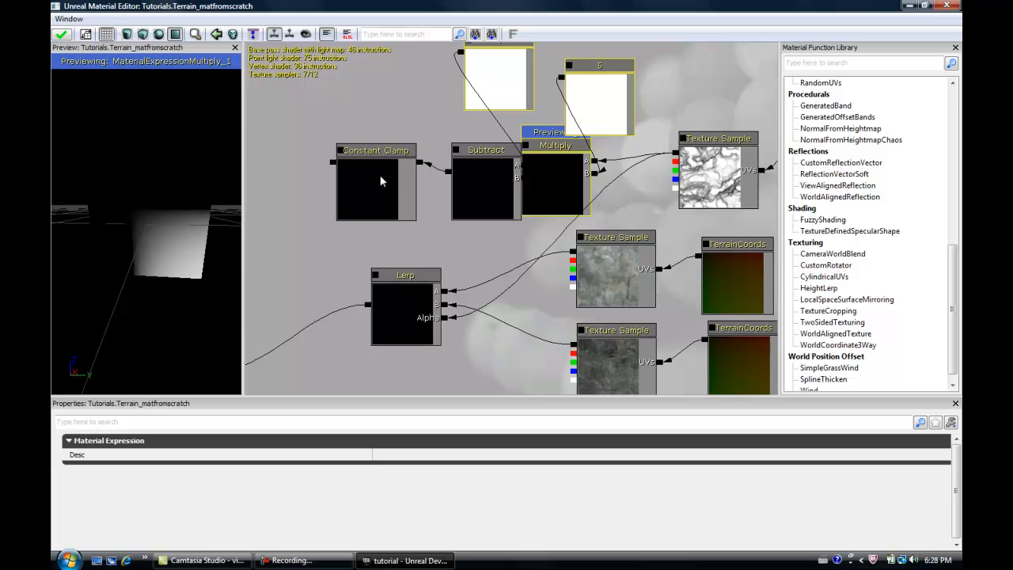
{"action": "left_click", "coordinate": [395, 178], "text": "ctrl"}
{"action": "left_click", "coordinate": [472, 171], "text": "ctrl"}
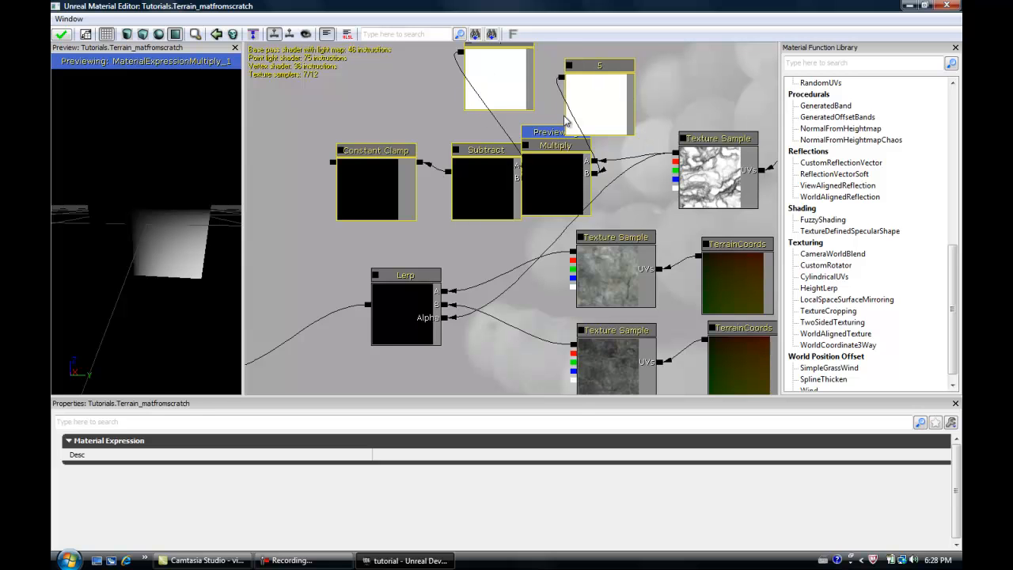
{"action": "left_click_drag", "start_coordinate": [566, 178], "coordinate": [493, 272]}
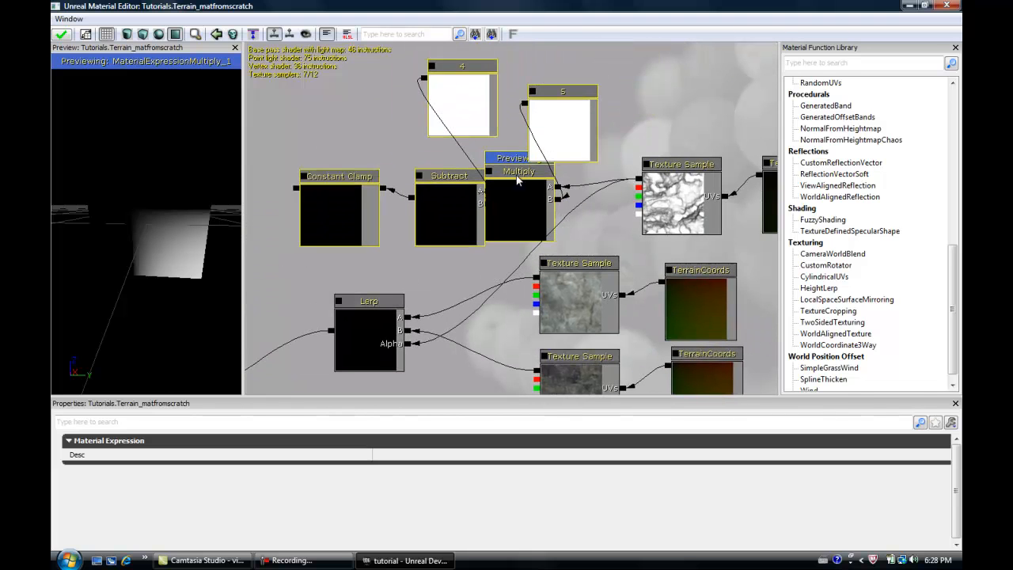
{"action": "key", "text": "Delete"}
{"action": "left_click_drag", "start_coordinate": [494, 249], "coordinate": [623, 82]}
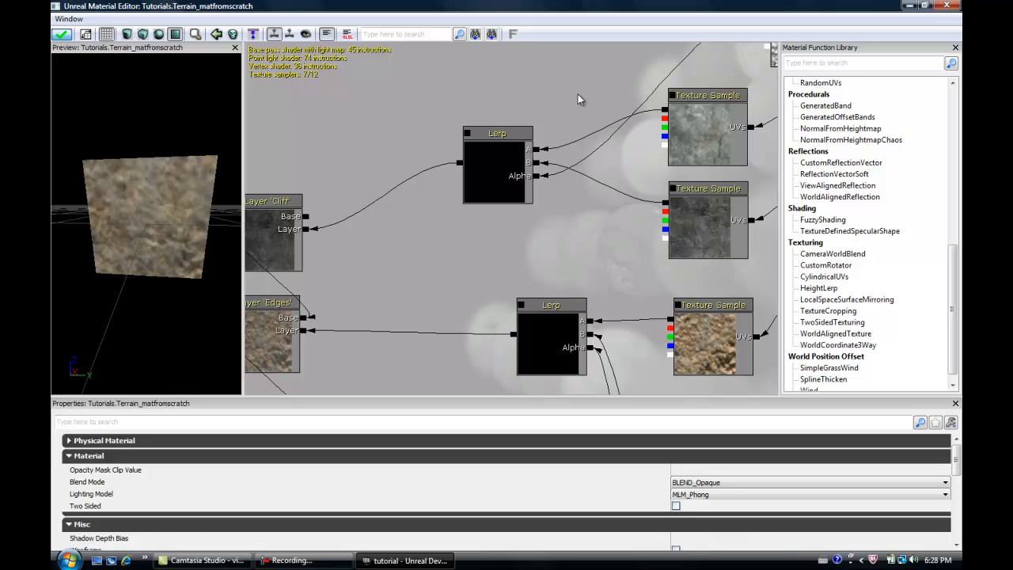
- Apply the material changes to the landscape and view its cliff areas up close in the level viewport
{"action": "key", "text": "Return"}
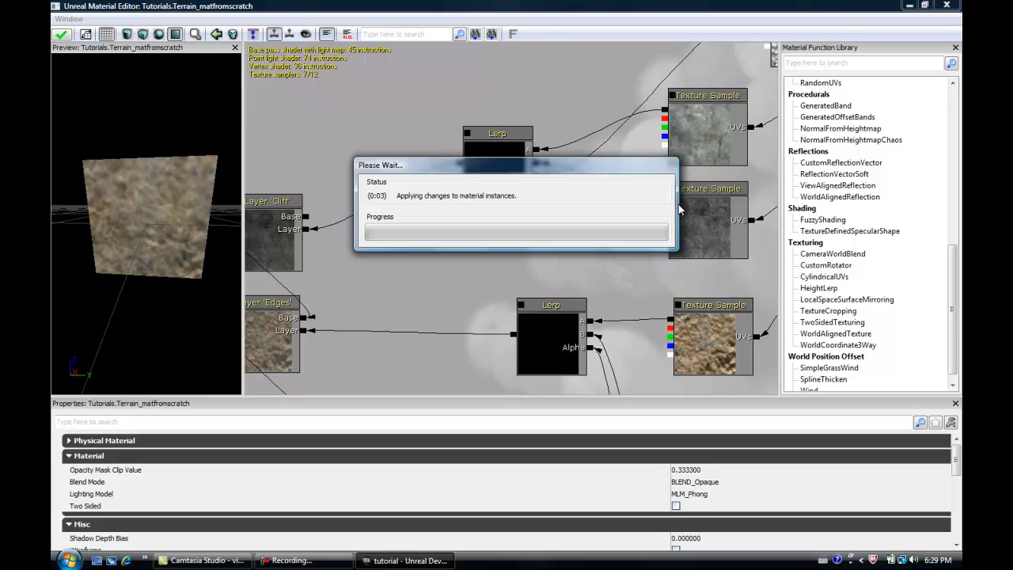
{"action": "left_click", "coordinate": [907, 5]}
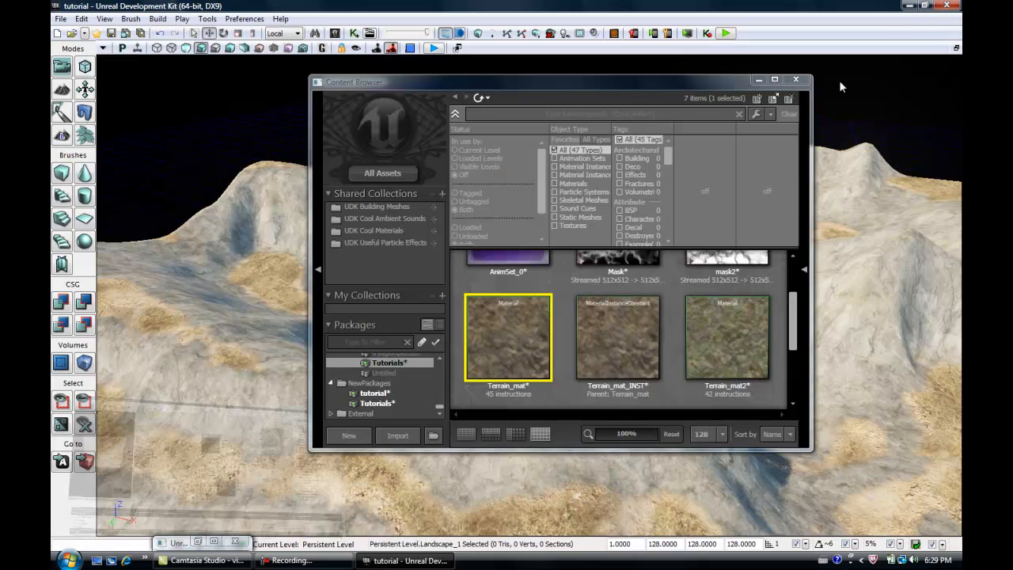
{"action": "mouse_move", "coordinate": [301, 375]}
{"action": "left_mouse_down"}
{"action": "mouse_move", "coordinate": [293, 348]}
{"action": "mouse_move", "coordinate": [308, 332]}
{"action": "mouse_move", "coordinate": [305, 392]}
{"action": "mouse_move", "coordinate": [301, 375]}
{"action": "left_mouse_up"}
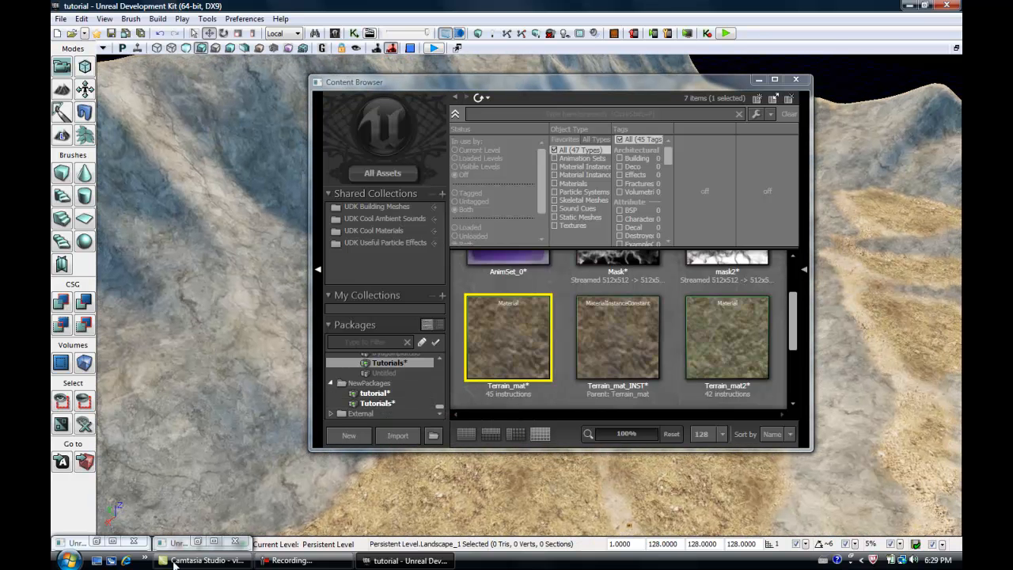
- In Terrain_matfromscratch, insert a Divide node between the darker cliff Texture Sample and the Cliff Lerp's B input, using the Divide's A input
{"action": "left_click", "coordinate": [113, 543]}
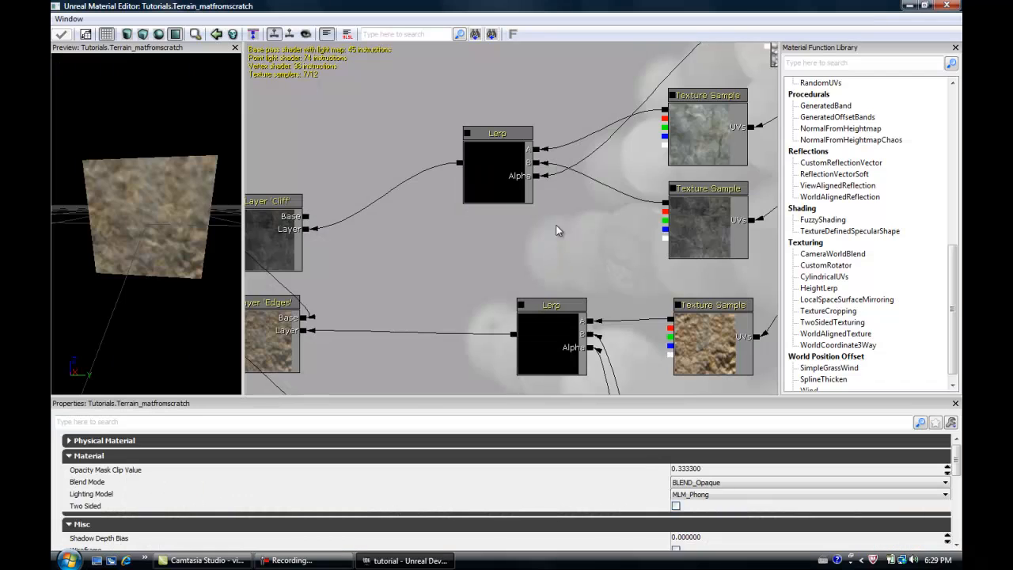
{"action": "left_click_drag", "start_coordinate": [535, 223], "coordinate": [489, 222]}
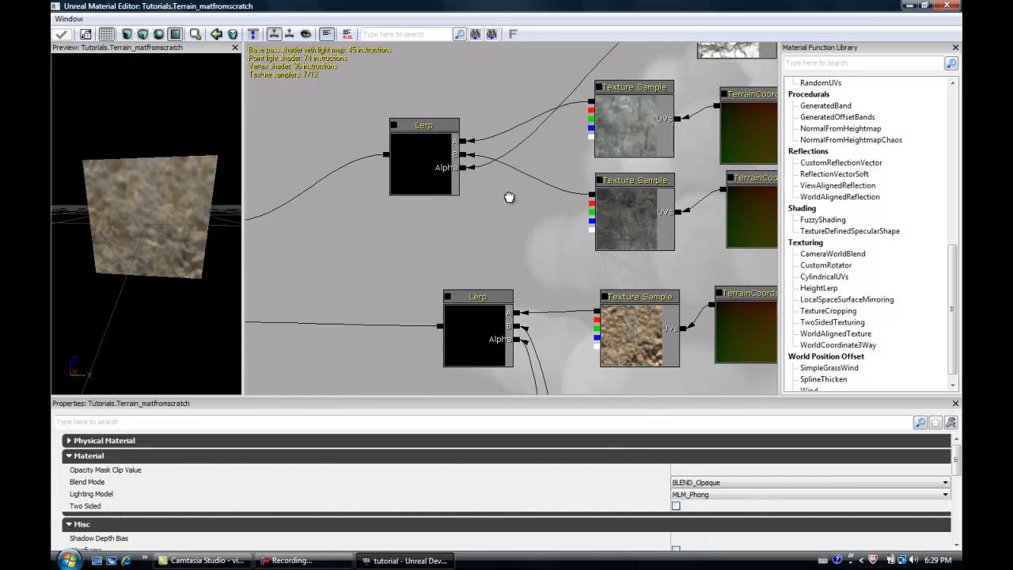
{"action": "left_click", "coordinate": [509, 207]}
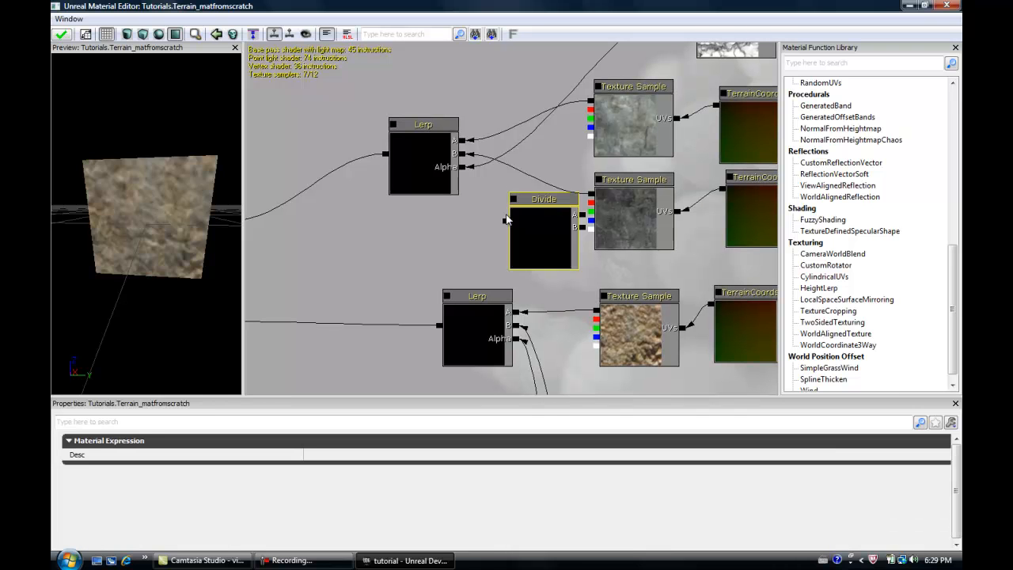
{"action": "left_click_drag", "start_coordinate": [537, 209], "coordinate": [509, 189]}
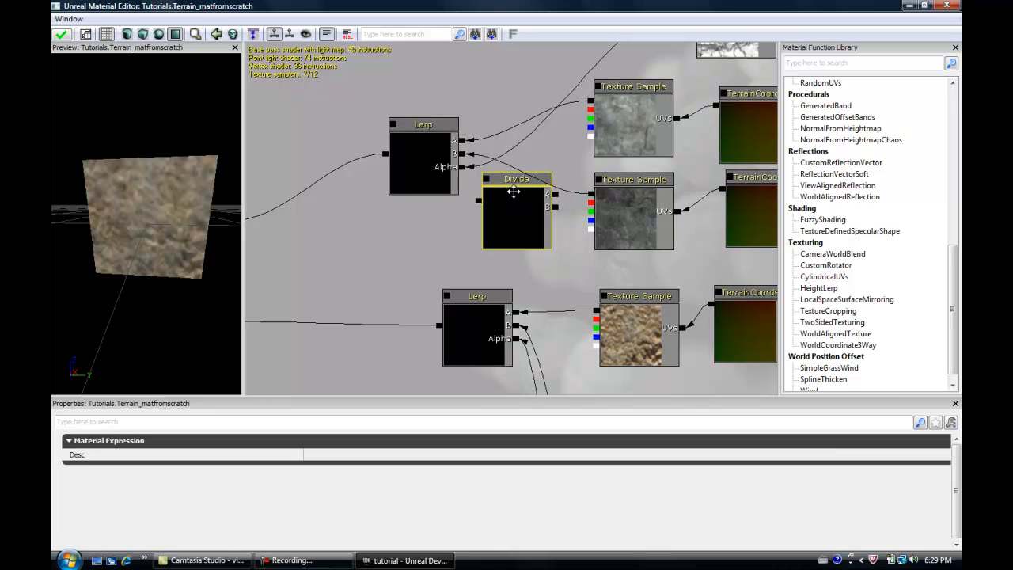
{"action": "left_click_drag", "start_coordinate": [592, 194], "coordinate": [554, 196]}
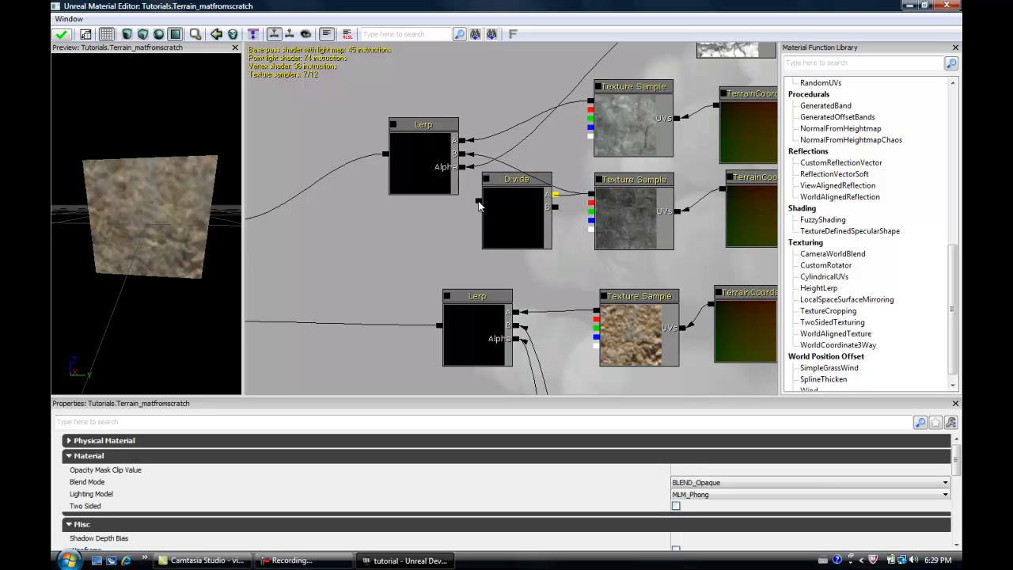
{"action": "left_click_drag", "start_coordinate": [478, 205], "coordinate": [466, 167]}
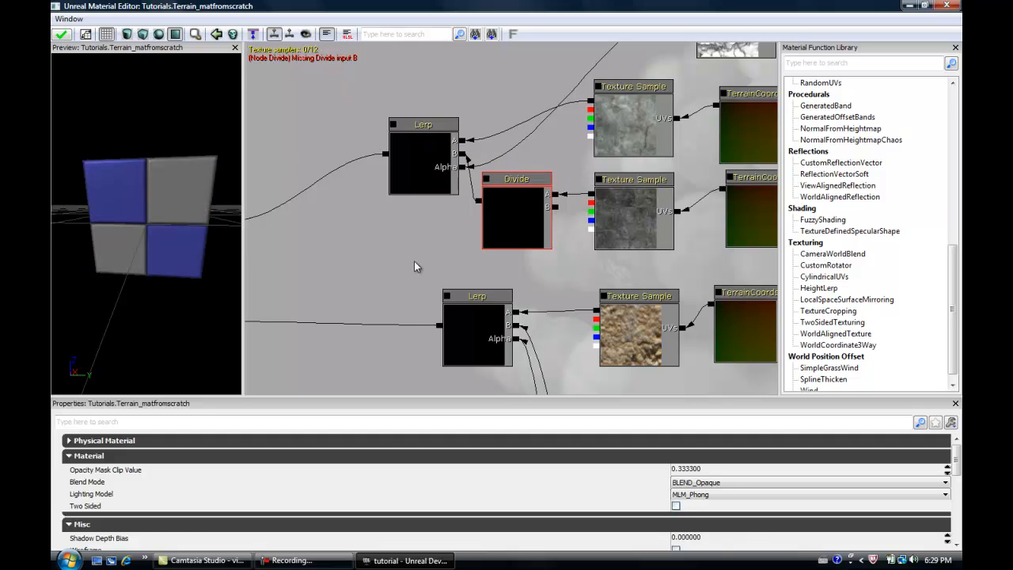
- Add a Constant node with value 2, wire it to the Divide node's B input and place it beneath the Cliff Lerp
{"action": "left_click", "coordinate": [387, 245]}
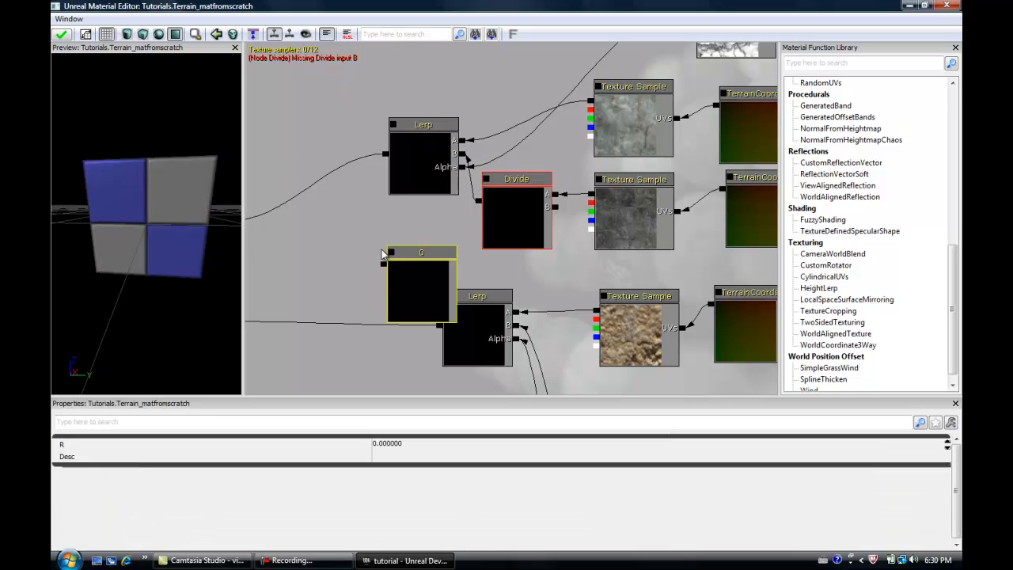
{"action": "left_click_drag", "start_coordinate": [403, 251], "coordinate": [551, 210]}
{"action": "left_click_drag", "start_coordinate": [549, 213], "coordinate": [385, 237]}
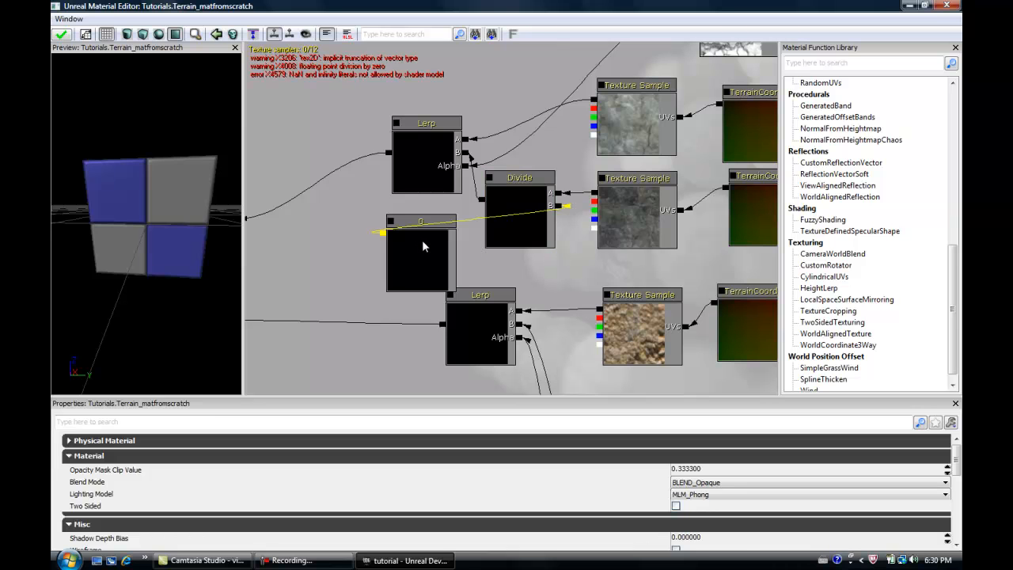
{"action": "left_click", "coordinate": [422, 240]}
{"action": "left_click", "coordinate": [390, 445]}
{"action": "type", "text": "2"}
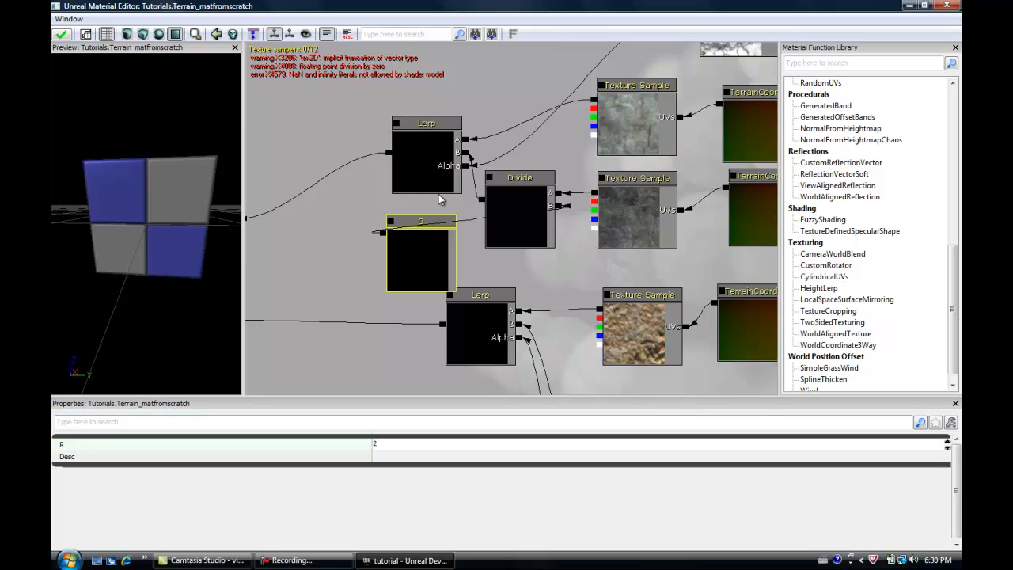
{"action": "left_click", "coordinate": [432, 244]}
{"action": "left_click_drag", "start_coordinate": [492, 265], "coordinate": [351, 272]}
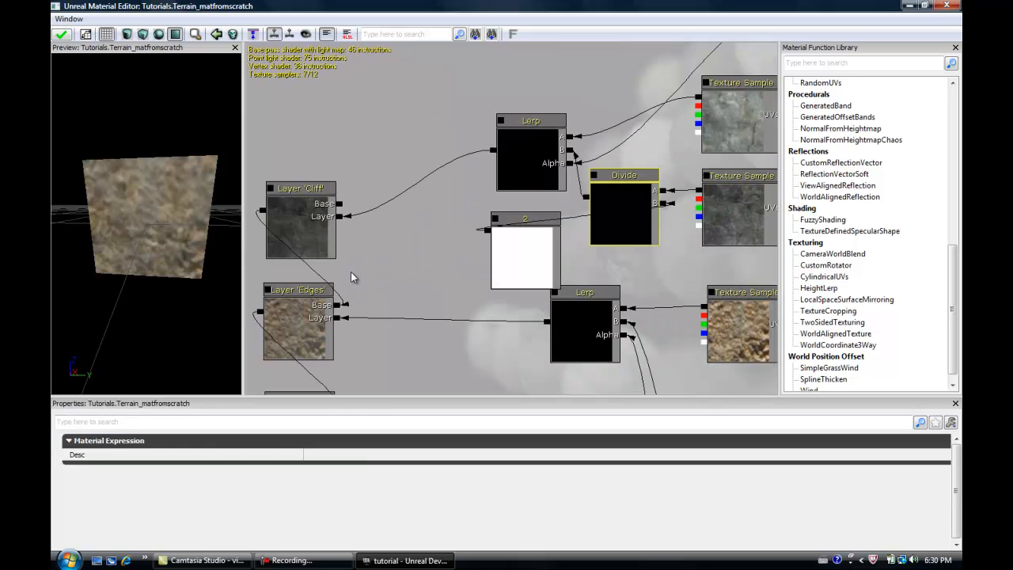
{"action": "left_click_drag", "start_coordinate": [507, 252], "coordinate": [507, 237]}
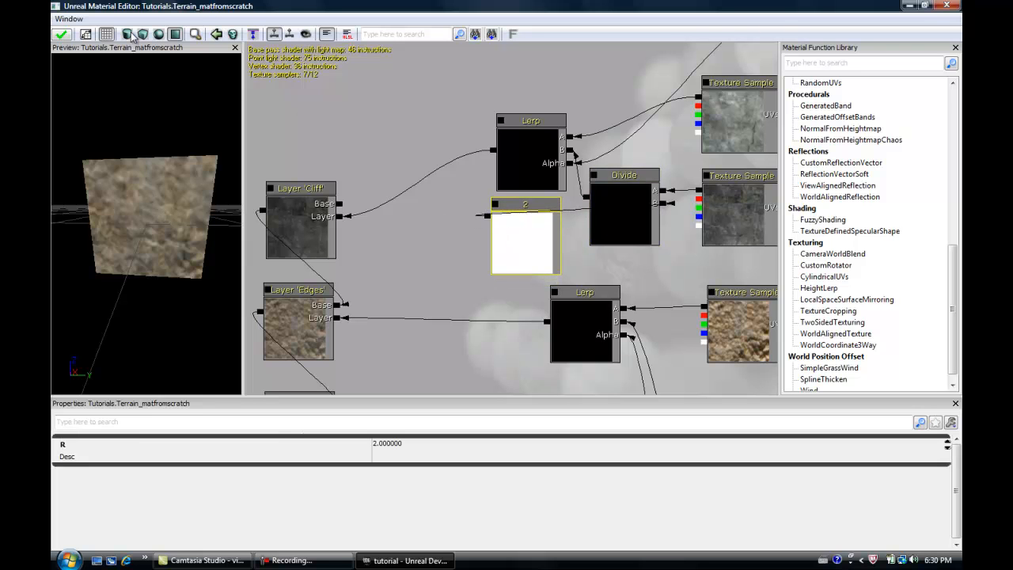
- Apply the Divide change to the landscape material and clear the material editor and Content Browser away from the level view
{"action": "left_click", "coordinate": [61, 34]}
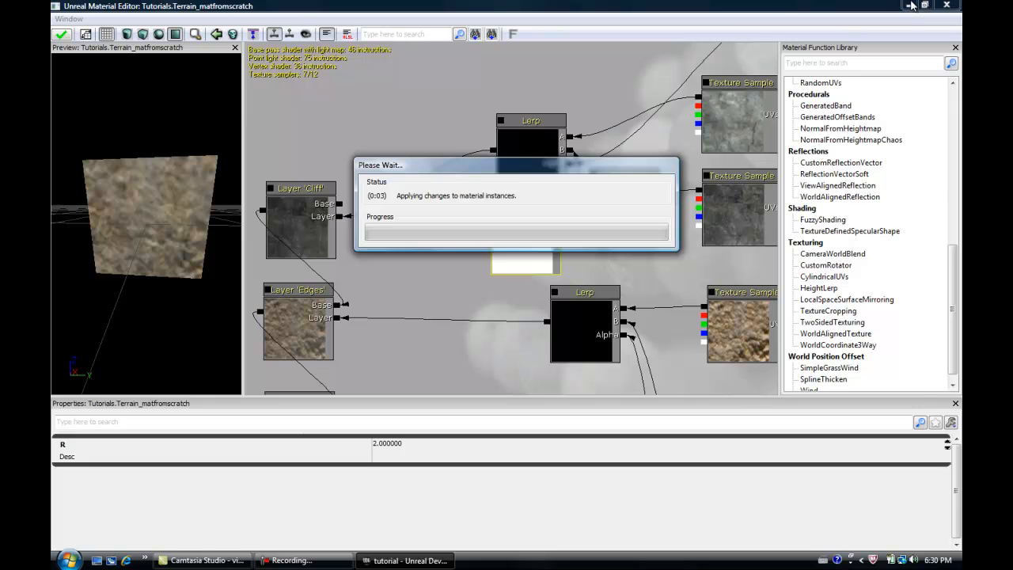
{"action": "left_click", "coordinate": [908, 6]}
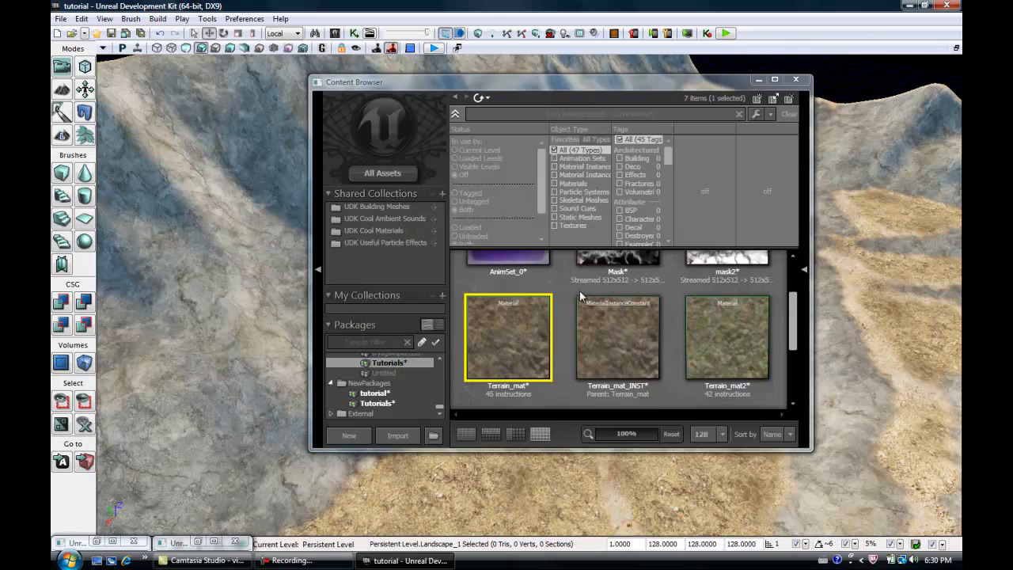
{"action": "left_click", "coordinate": [757, 81]}
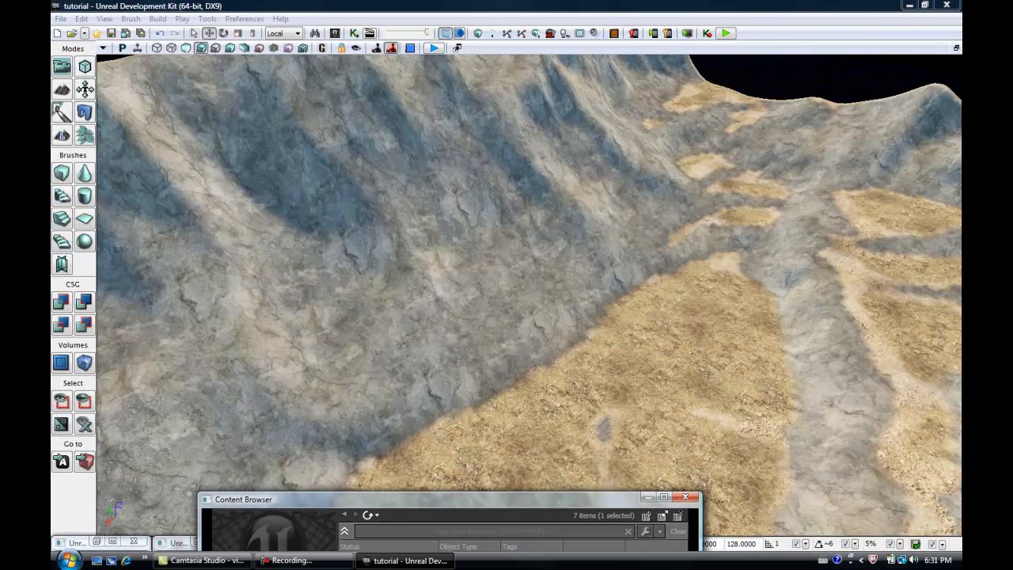
- Examine the cliff texture blending across the landscape's slopes, valleys and sand patches from several distances
{"action": "scroll", "coordinate": [700, 237], "scroll_direction": "down", "scroll_amount": 4}
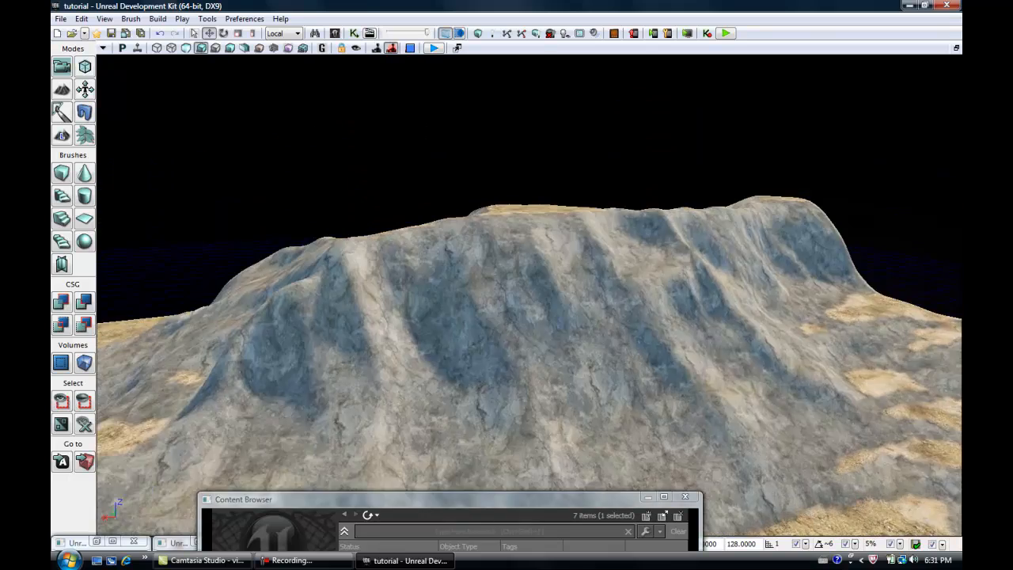
{"action": "scroll", "coordinate": [657, 250], "scroll_direction": "down", "scroll_amount": 5}
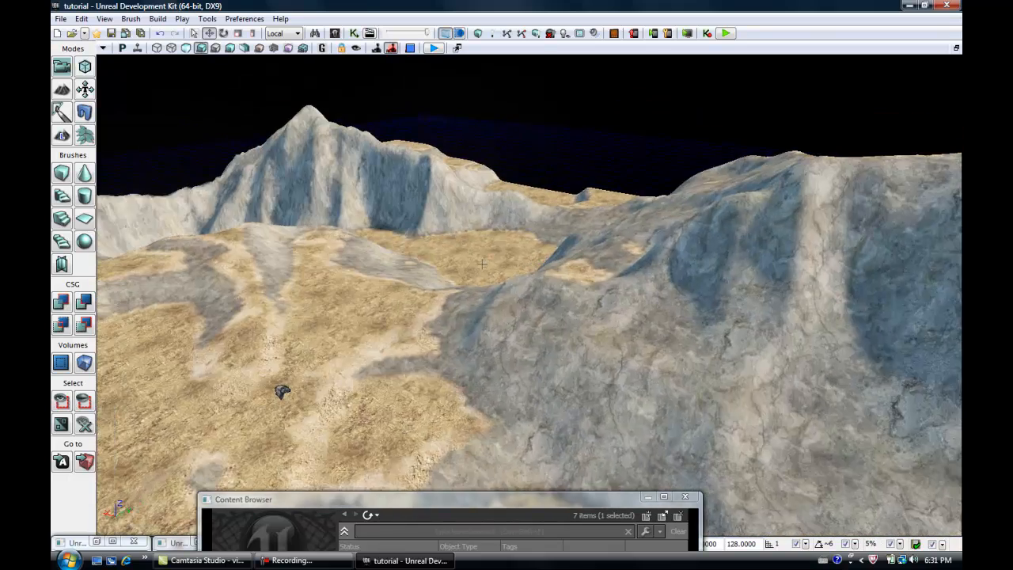
{"action": "scroll", "coordinate": [448, 271], "scroll_direction": "up", "scroll_amount": 6}
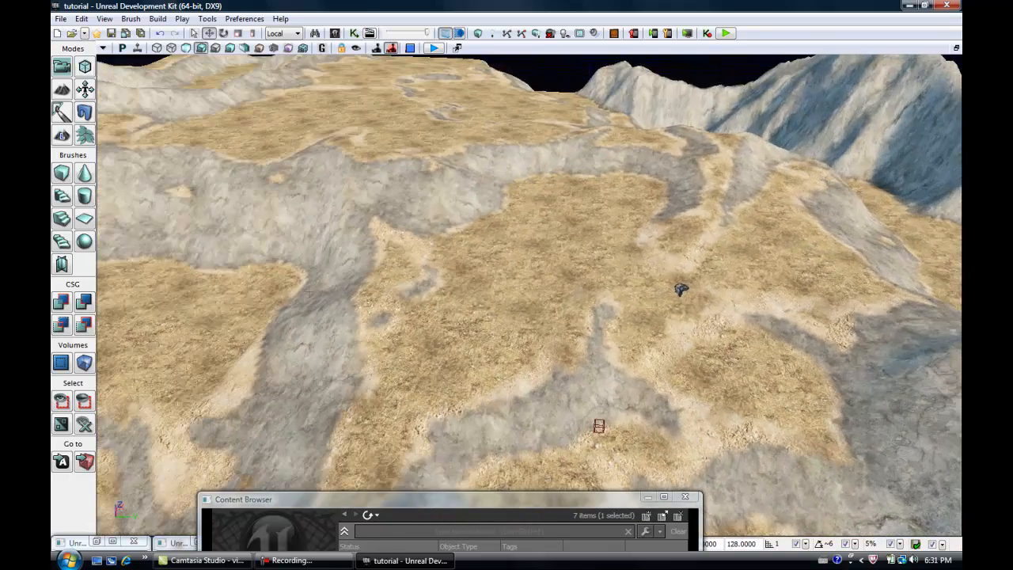
{"action": "scroll", "coordinate": [185, 294], "scroll_direction": "down", "scroll_amount": 4}
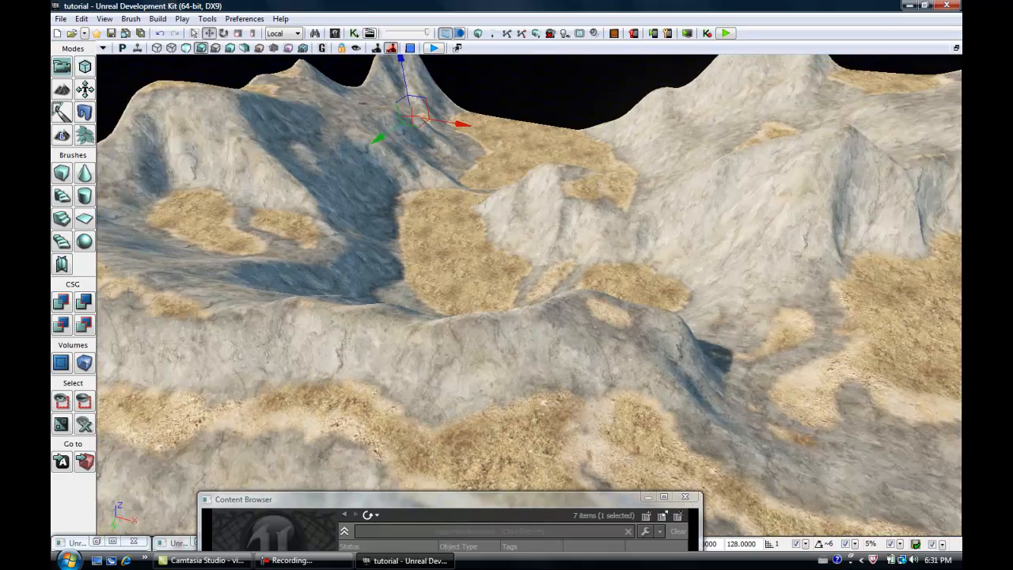
{"action": "left_click_drag", "start_coordinate": [500, 170], "coordinate": [380, 168]}
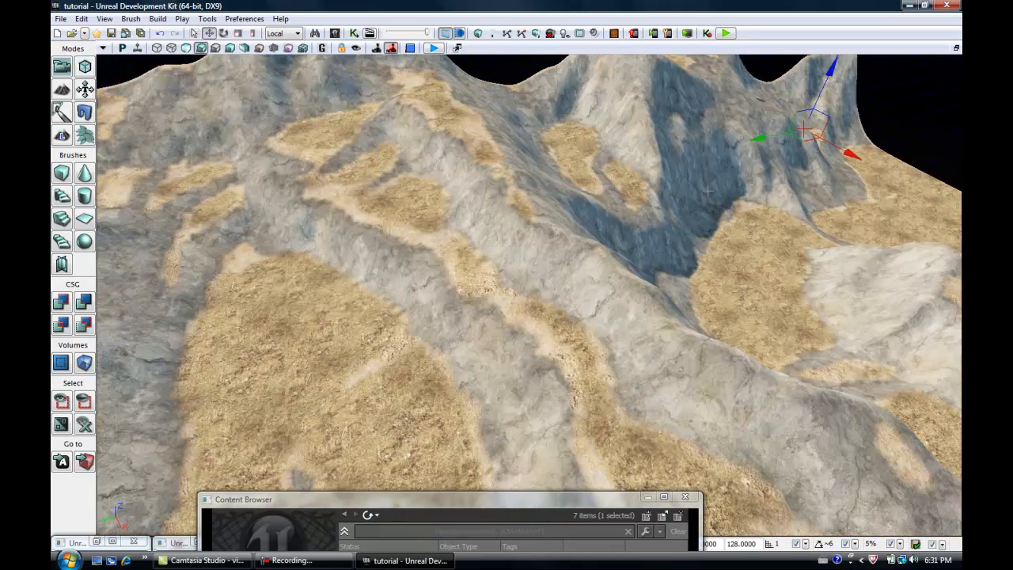
{"action": "scroll", "coordinate": [499, 170], "scroll_direction": "up", "scroll_amount": 2}
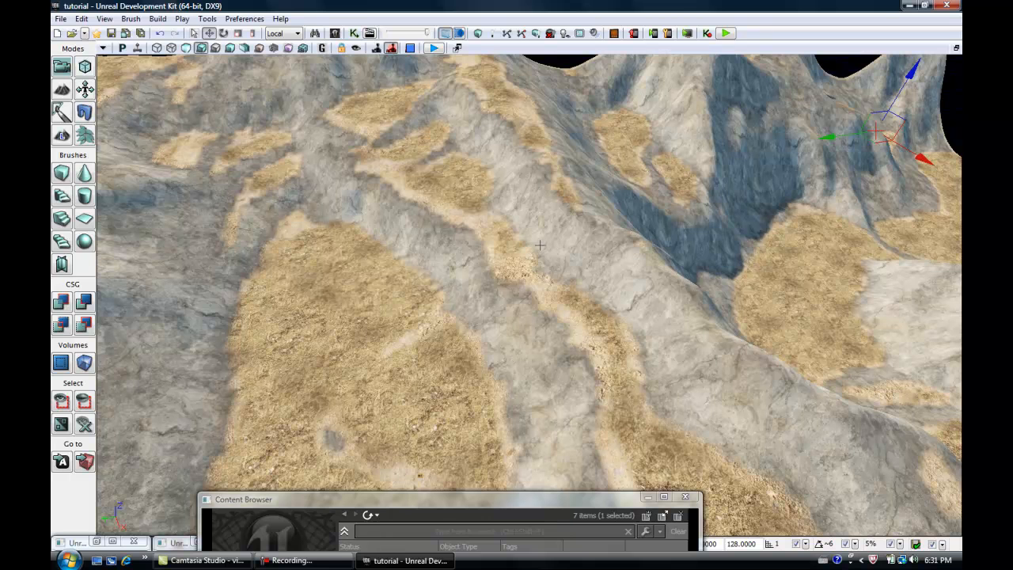
{"action": "right_click_drag", "start_coordinate": [419, 251], "coordinate": [320, 231]}
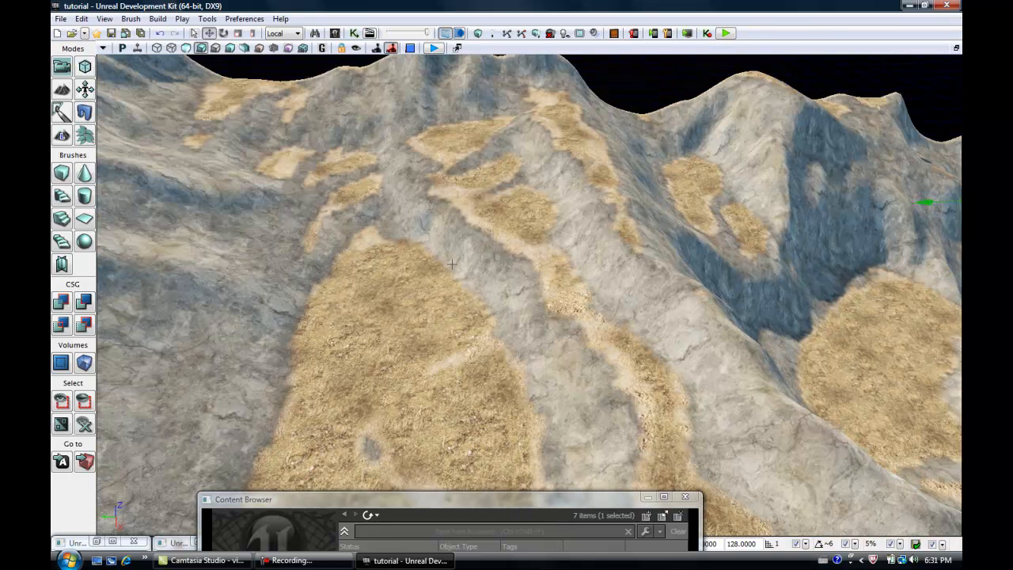
{"action": "right_click_drag", "start_coordinate": [451, 264], "coordinate": [406, 231]}
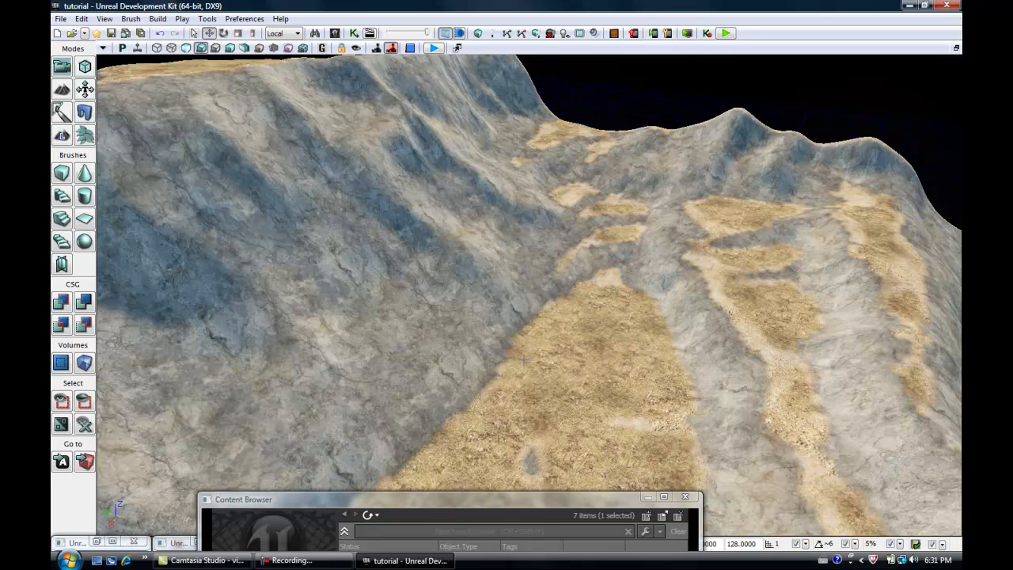
{"action": "mouse_move", "coordinate": [350, 358]}
{"action": "left_mouse_down"}
{"action": "mouse_move", "coordinate": [316, 373]}
{"action": "mouse_move", "coordinate": [99, 384]}
{"action": "left_mouse_up"}
{"action": "right_click_drag", "start_coordinate": [100, 384], "coordinate": [197, 362]}
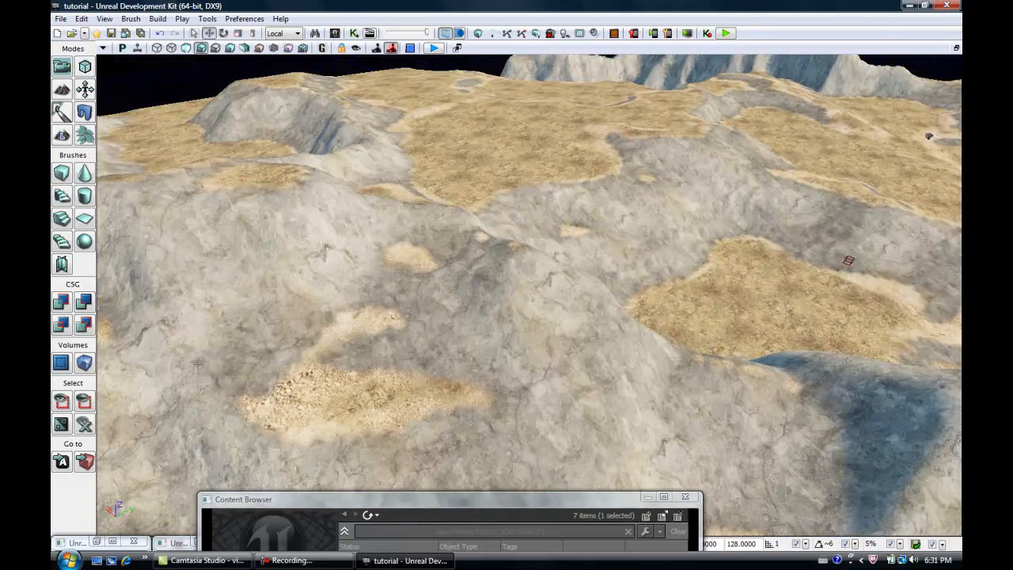
{"action": "right_click_drag", "start_coordinate": [264, 348], "coordinate": [489, 370]}
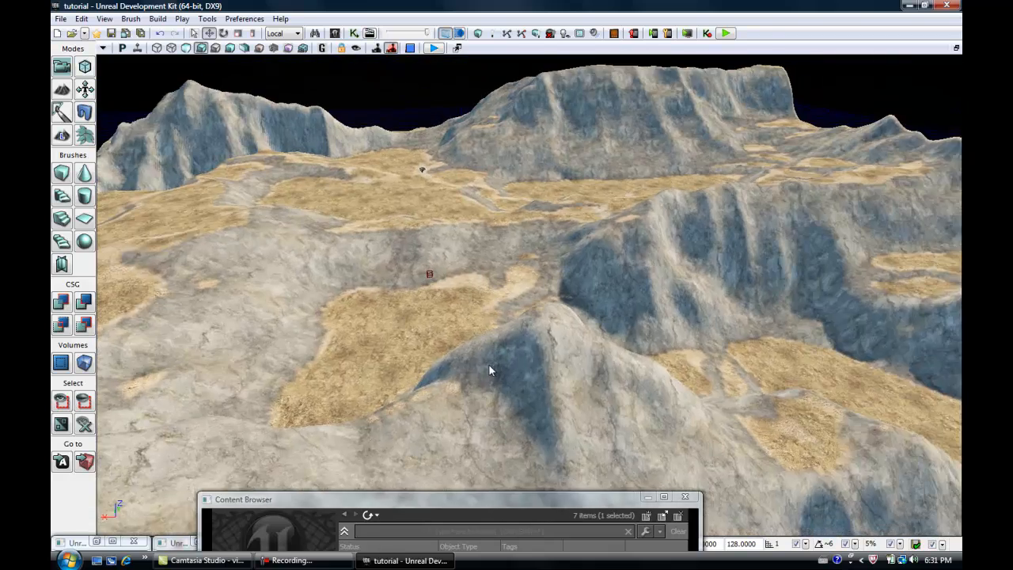
{"action": "scroll", "coordinate": [488, 365], "scroll_direction": "up", "scroll_amount": 2}
{"action": "scroll", "coordinate": [488, 367], "scroll_direction": "up", "scroll_amount": 2}
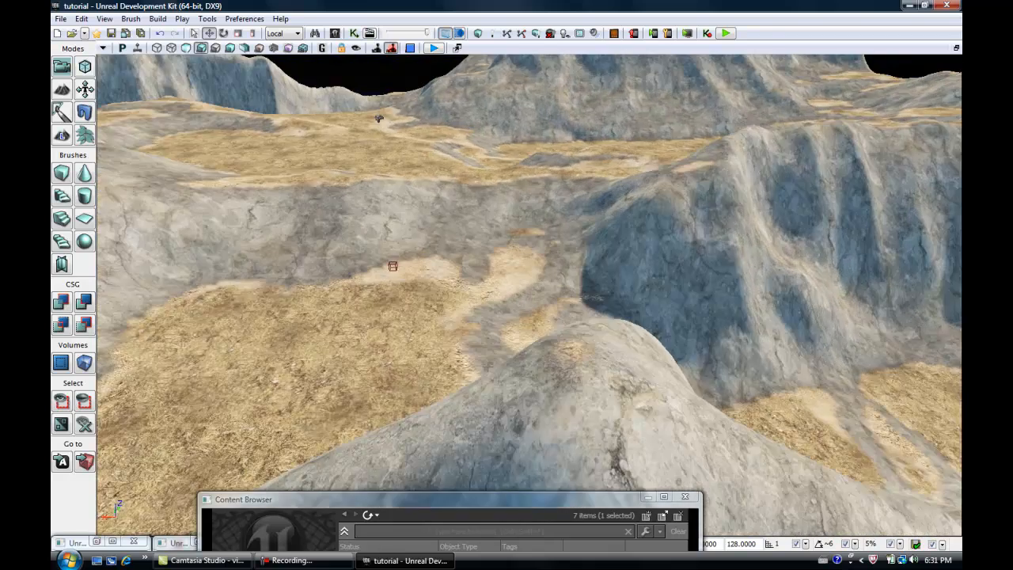
{"action": "scroll", "coordinate": [488, 365], "scroll_direction": "up", "scroll_amount": 2}
- Close the Content Browser and inspect the landscape's outer edge, cliff surfaces and distant ridges for texture variation
{"action": "left_click", "coordinate": [685, 497]}
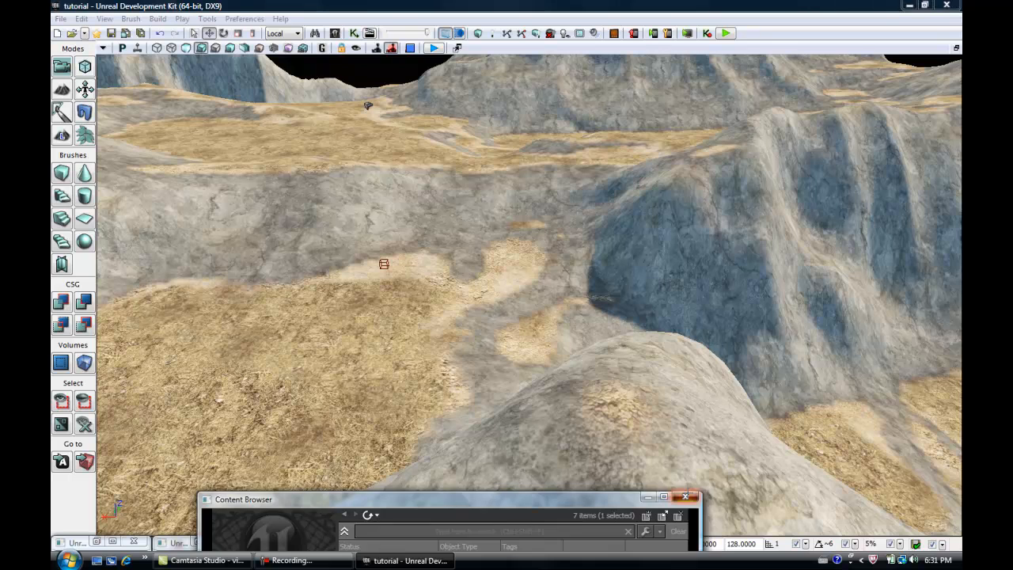
{"action": "right_click_drag", "start_coordinate": [671, 391], "coordinate": [741, 303]}
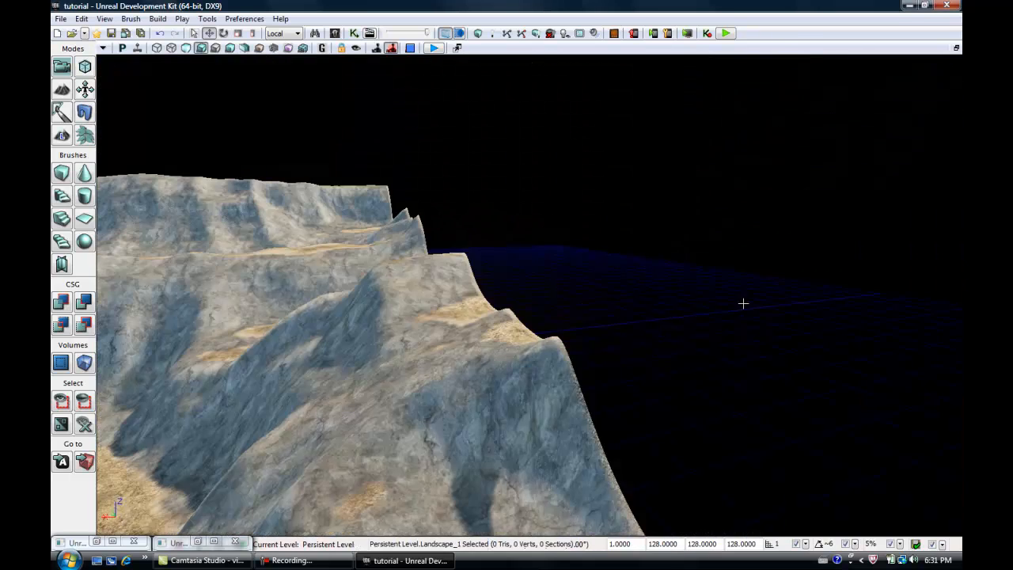
{"action": "scroll", "coordinate": [639, 348], "scroll_direction": "up", "scroll_amount": 3}
{"action": "right_click_drag", "start_coordinate": [625, 354], "coordinate": [657, 201]}
{"action": "scroll", "coordinate": [645, 329], "scroll_direction": "up", "scroll_amount": 3}
{"action": "right_click_drag", "start_coordinate": [644, 336], "coordinate": [640, 470]}
{"action": "scroll", "coordinate": [671, 343], "scroll_direction": "up", "scroll_amount": 5}
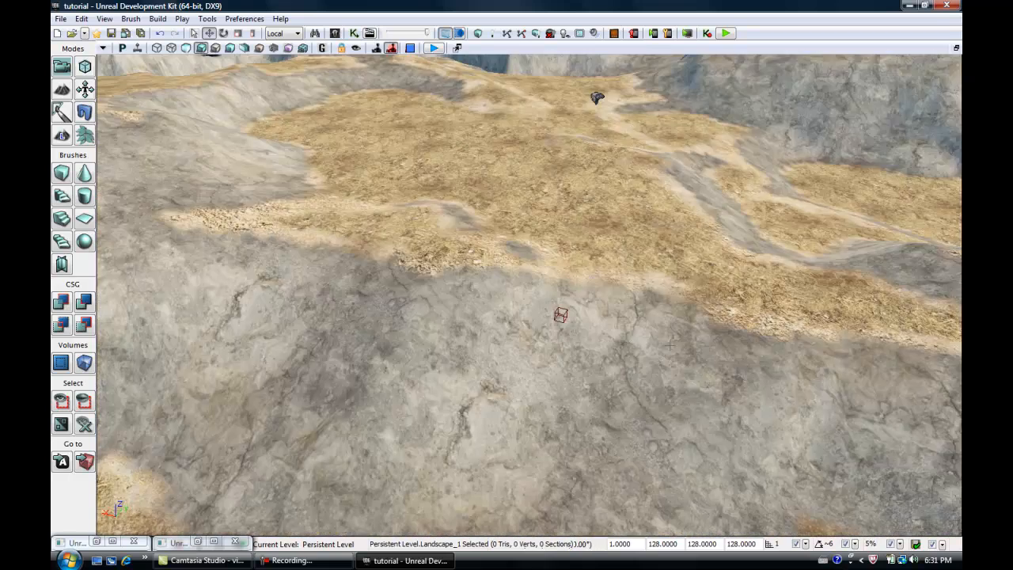
{"action": "scroll", "coordinate": [670, 345], "scroll_direction": "down", "scroll_amount": 6}
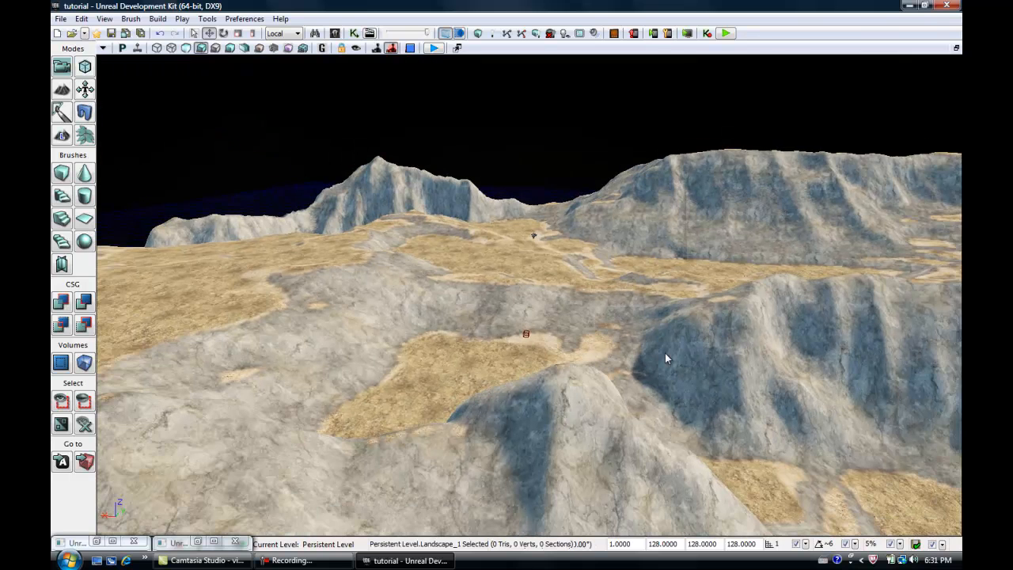
- Switch to the Terrain_mat material and examine how its Cliff, Edges and Flats layers and their Lerps are wired
{"action": "scroll", "coordinate": [434, 373], "scroll_direction": "down", "scroll_amount": 1}
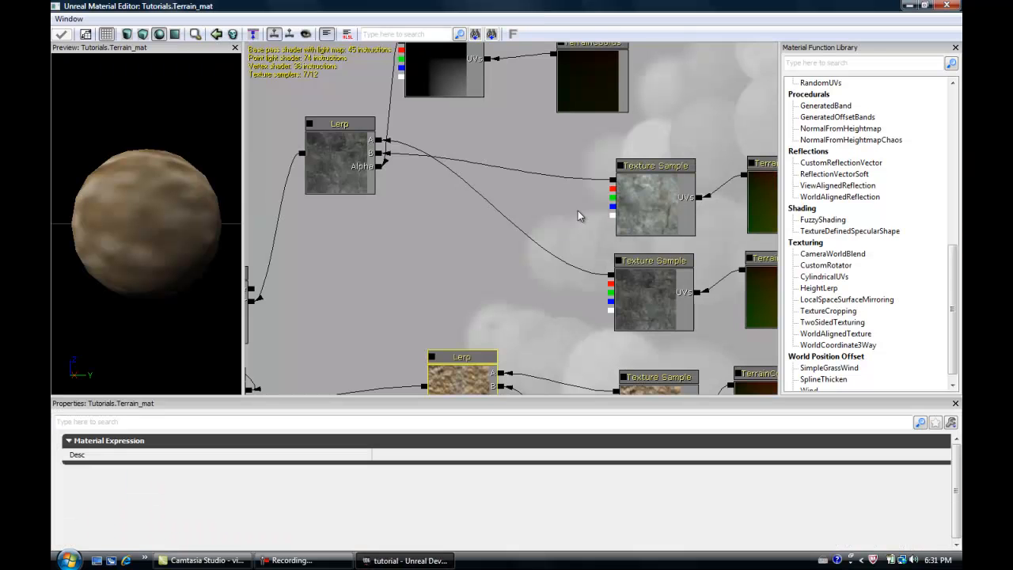
{"action": "scroll", "coordinate": [567, 200], "scroll_direction": "down", "scroll_amount": 3}
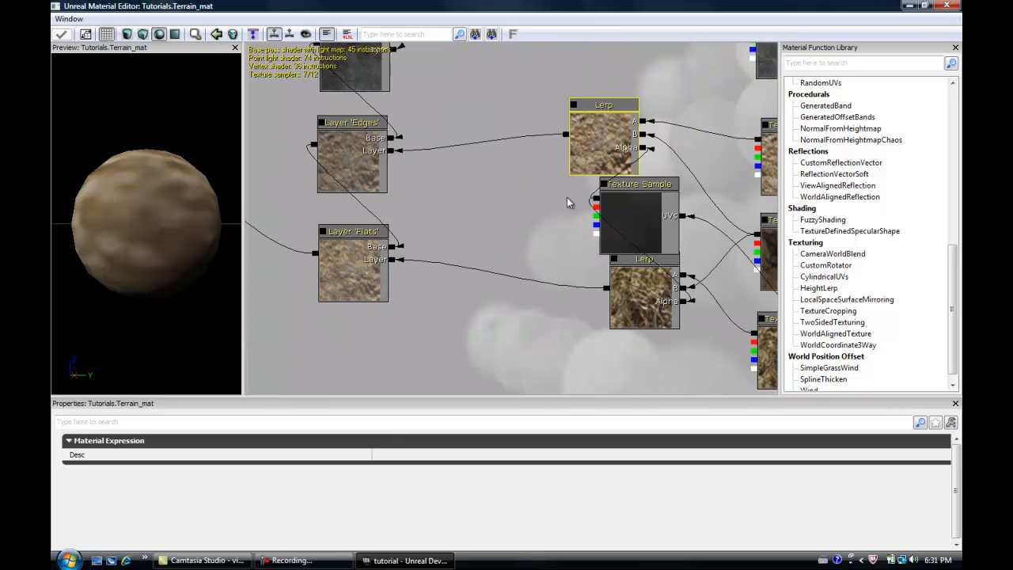
{"action": "scroll", "coordinate": [544, 203], "scroll_direction": "down", "scroll_amount": 2}
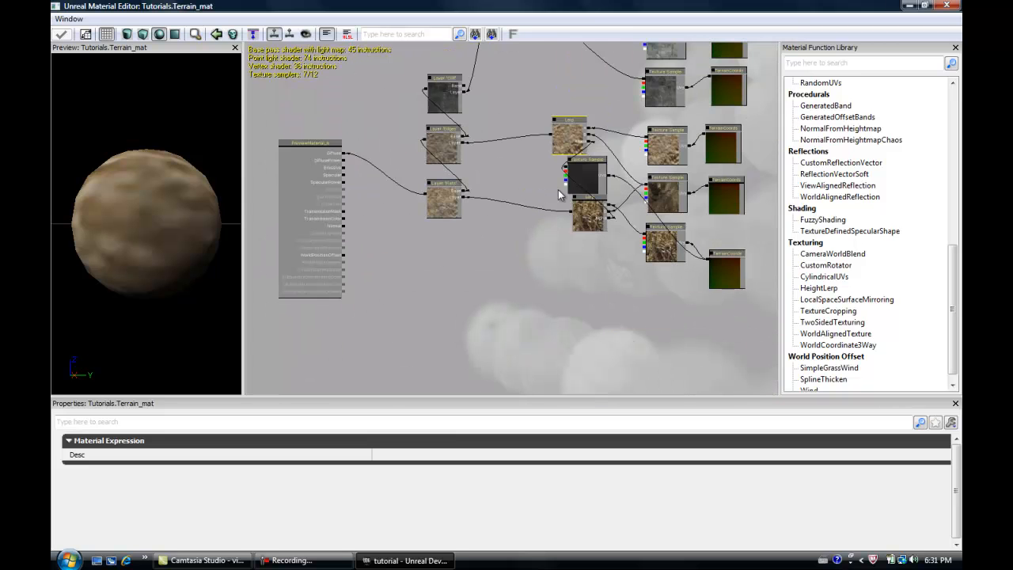
- Minimize the material editor and examine the landscape's sandy flats, path edges and cliffs from several distances and directions for texture variation
{"action": "left_click_drag", "start_coordinate": [479, 246], "coordinate": [429, 283]}
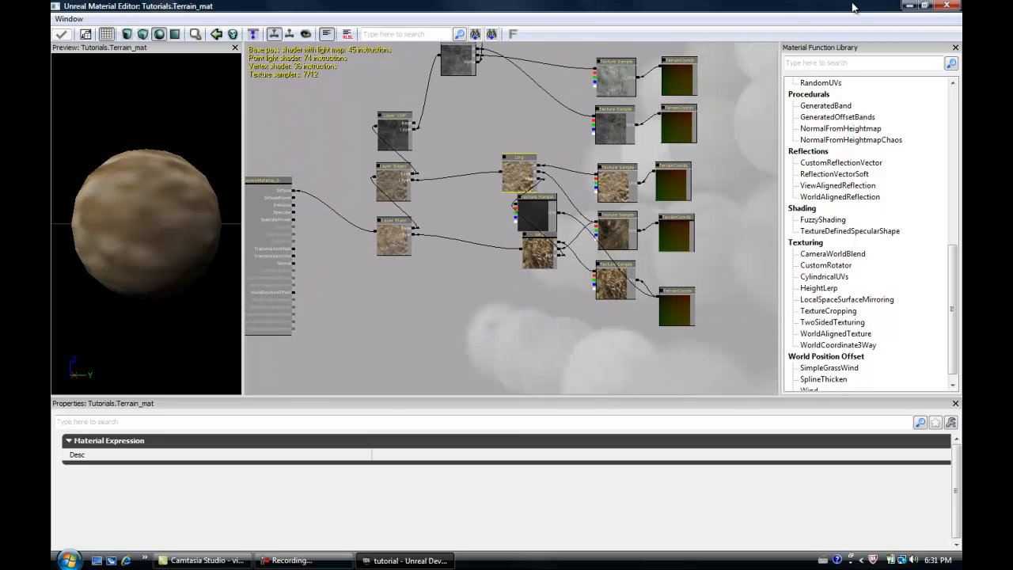
{"action": "left_click", "coordinate": [907, 5]}
{"action": "left_click_drag", "start_coordinate": [794, 341], "coordinate": [373, 323]}
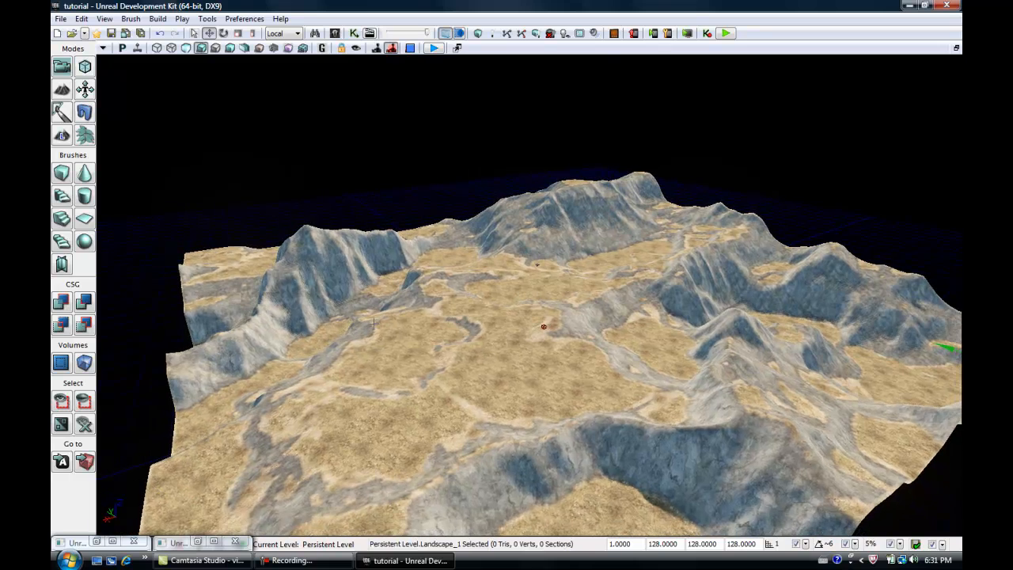
{"action": "scroll", "coordinate": [374, 323], "scroll_direction": "up", "scroll_amount": 5}
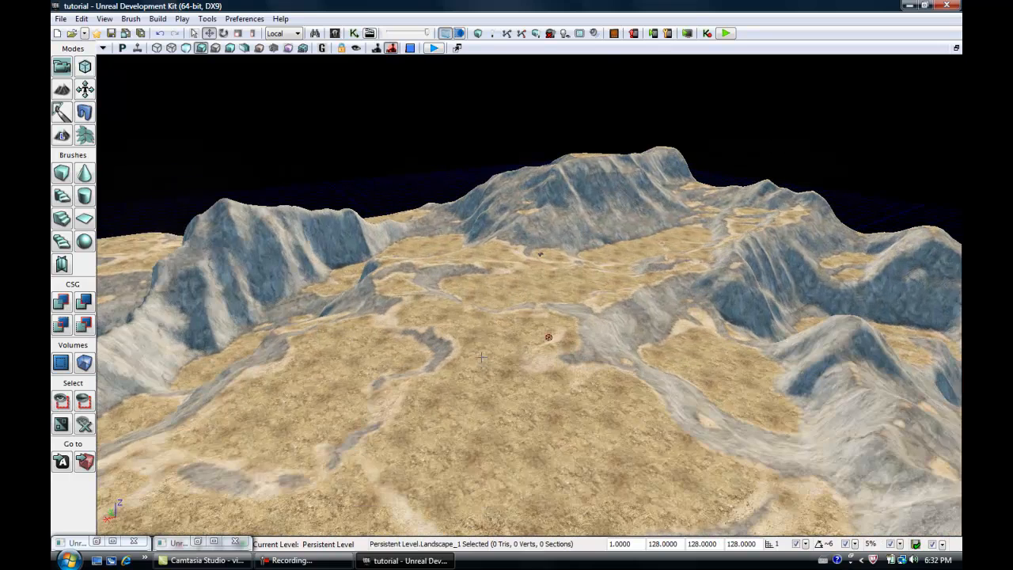
{"action": "scroll", "coordinate": [481, 357], "scroll_direction": "up", "scroll_amount": 2}
{"action": "scroll", "coordinate": [495, 405], "scroll_direction": "up", "scroll_amount": 3}
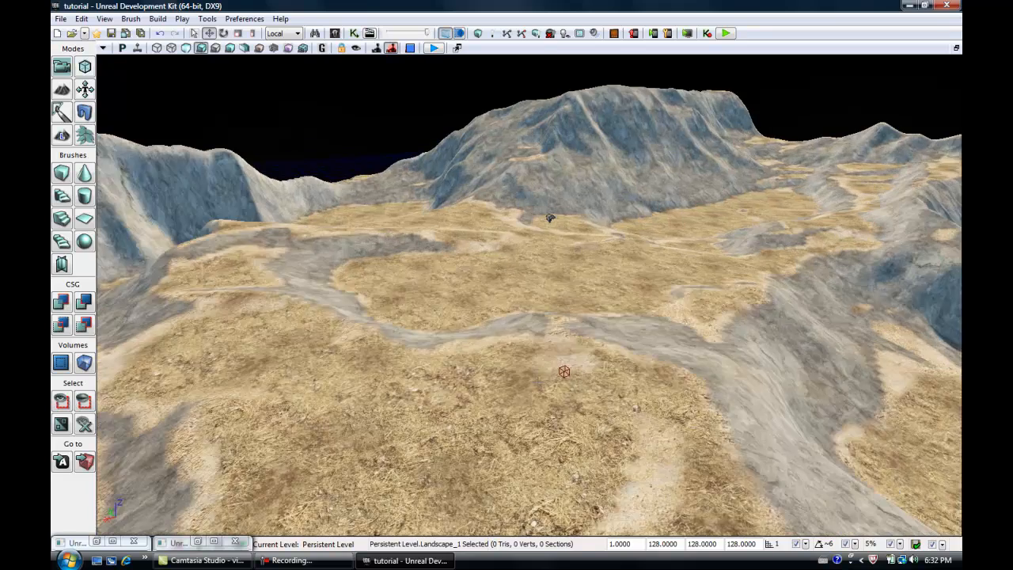
{"action": "right_click_drag", "start_coordinate": [622, 403], "coordinate": [688, 474]}
{"action": "right_click_drag", "start_coordinate": [650, 399], "coordinate": [426, 432]}
{"action": "scroll", "coordinate": [534, 430], "scroll_direction": "up", "scroll_amount": 2}
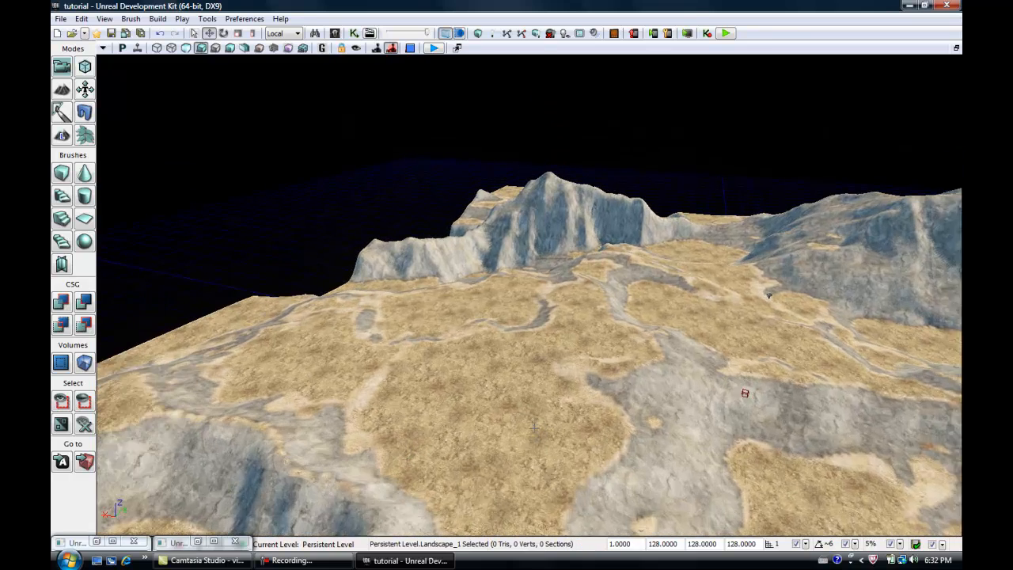
{"action": "scroll", "coordinate": [534, 430], "scroll_direction": "up", "scroll_amount": 2}
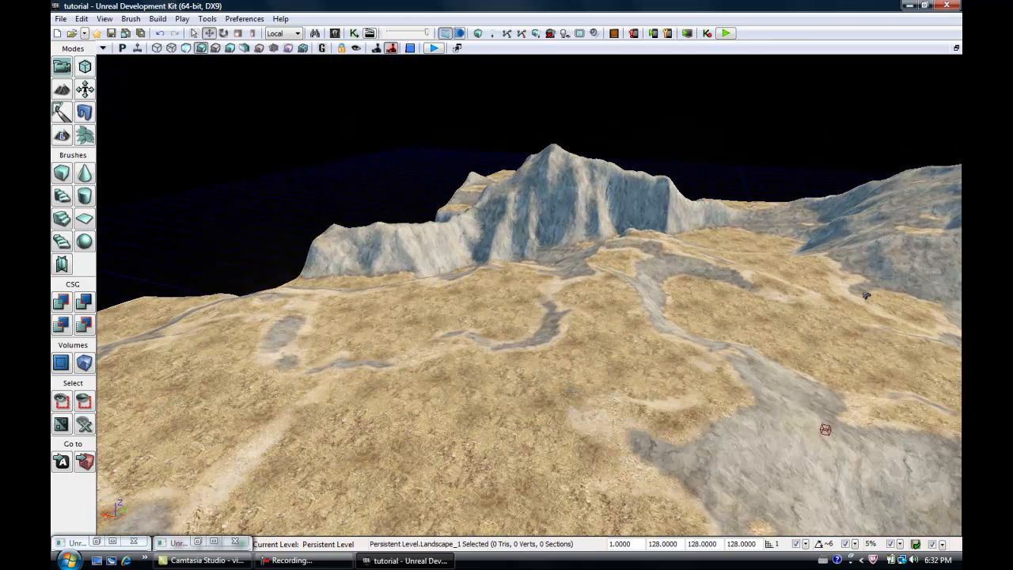
{"action": "right_click_drag", "start_coordinate": [683, 371], "coordinate": [878, 317]}
{"action": "right_click_drag", "start_coordinate": [870, 352], "coordinate": [876, 405]}
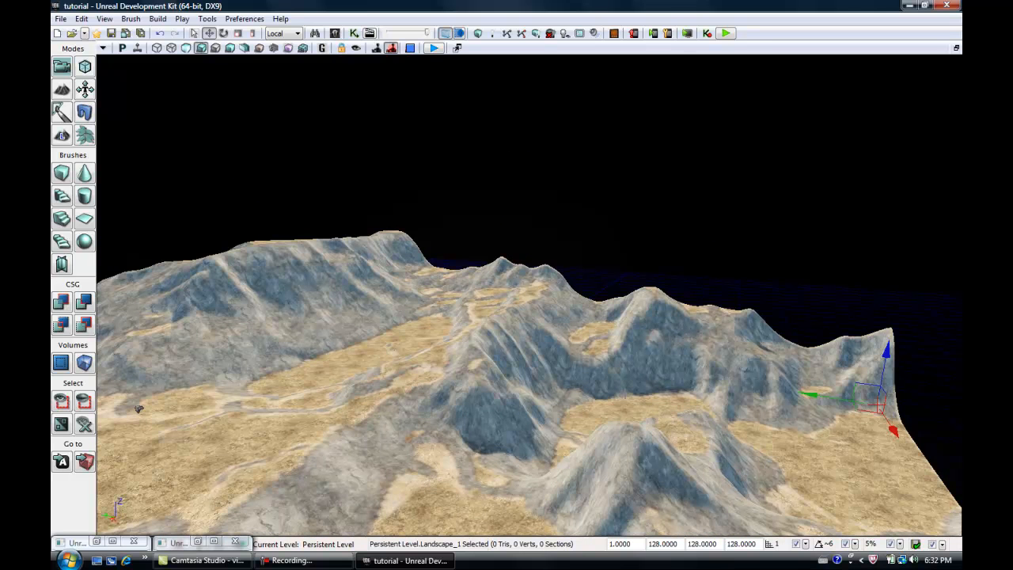